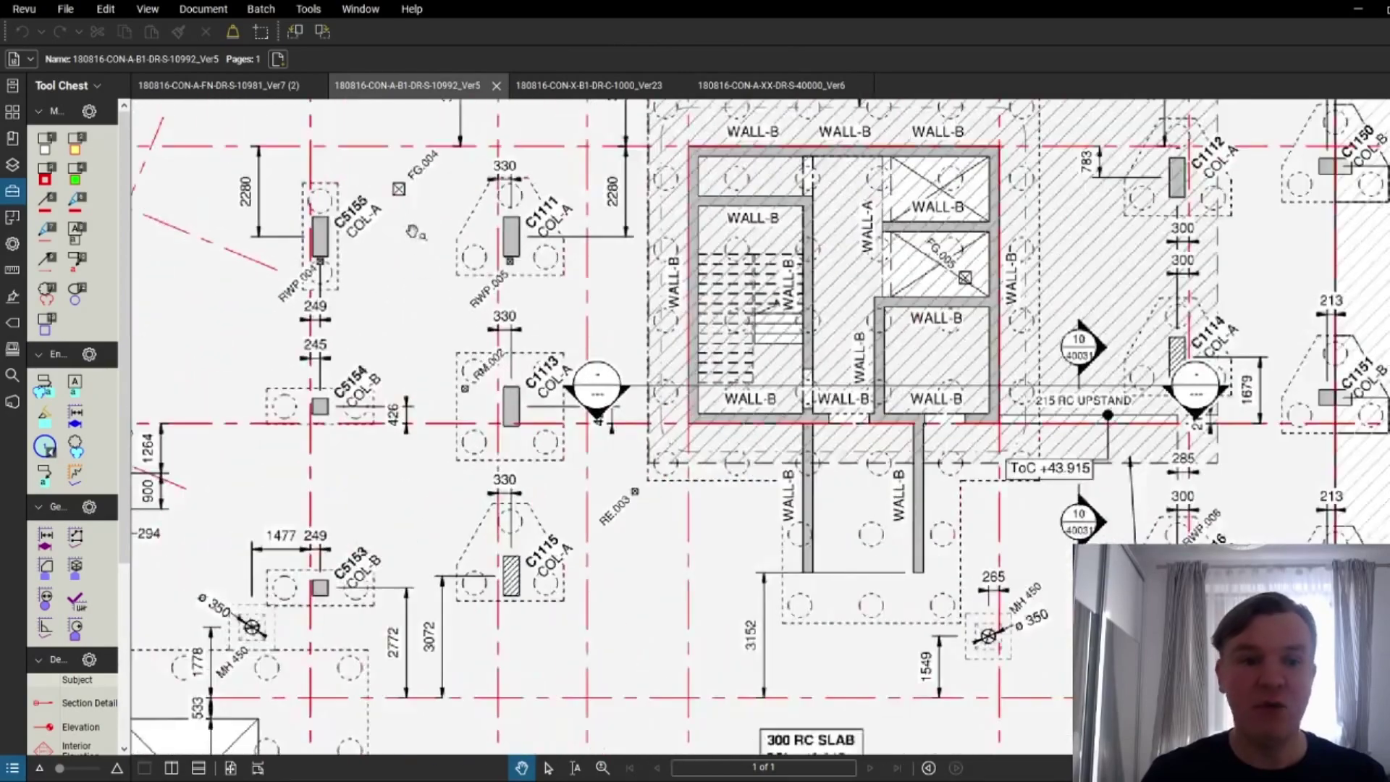
- View the drainage drawing 180816-CON-X-B1-DR-C-1000_Ver23 and bring up drawing 180816-CON-A-XX-DR-S-40000_Ver6
left_click(572, 86)
scroll(559, 340, "up", 8)
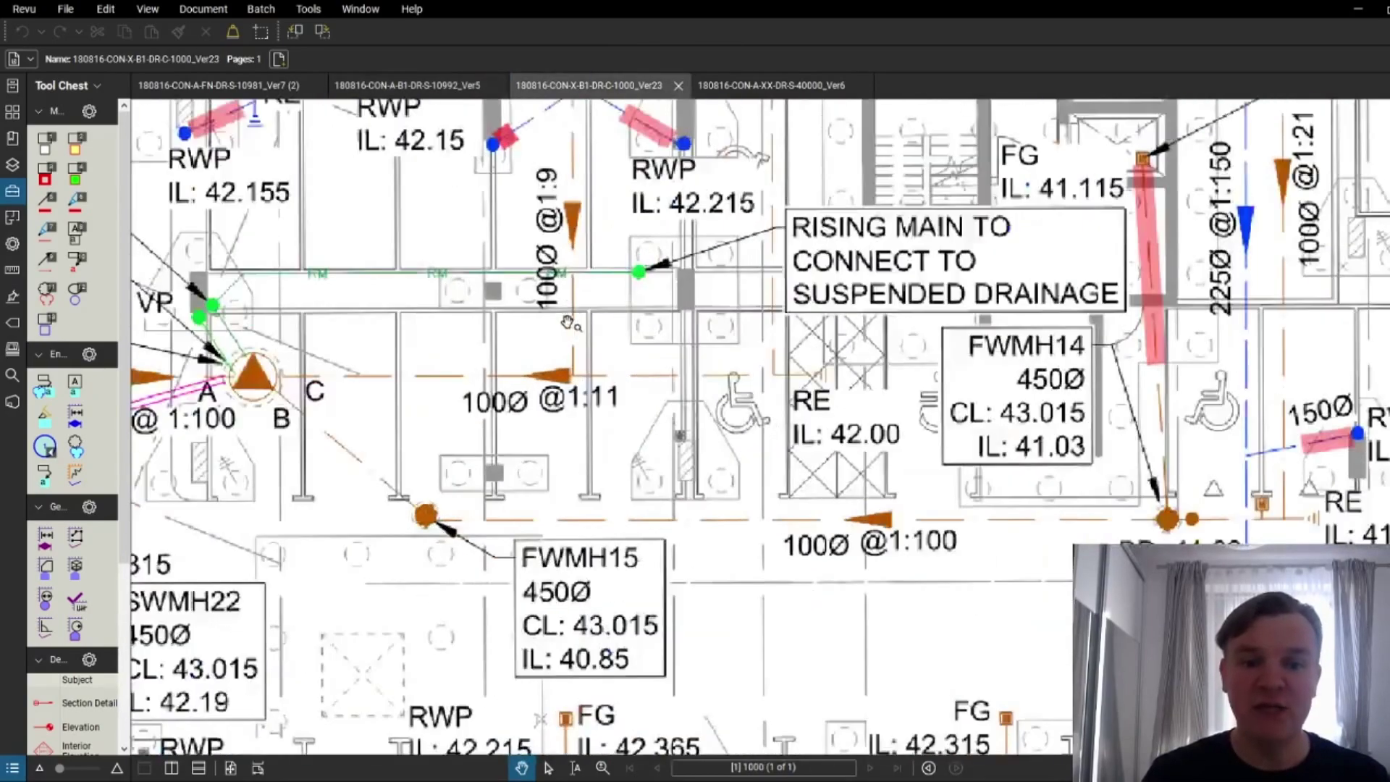
scroll(554, 277, "down", 5)
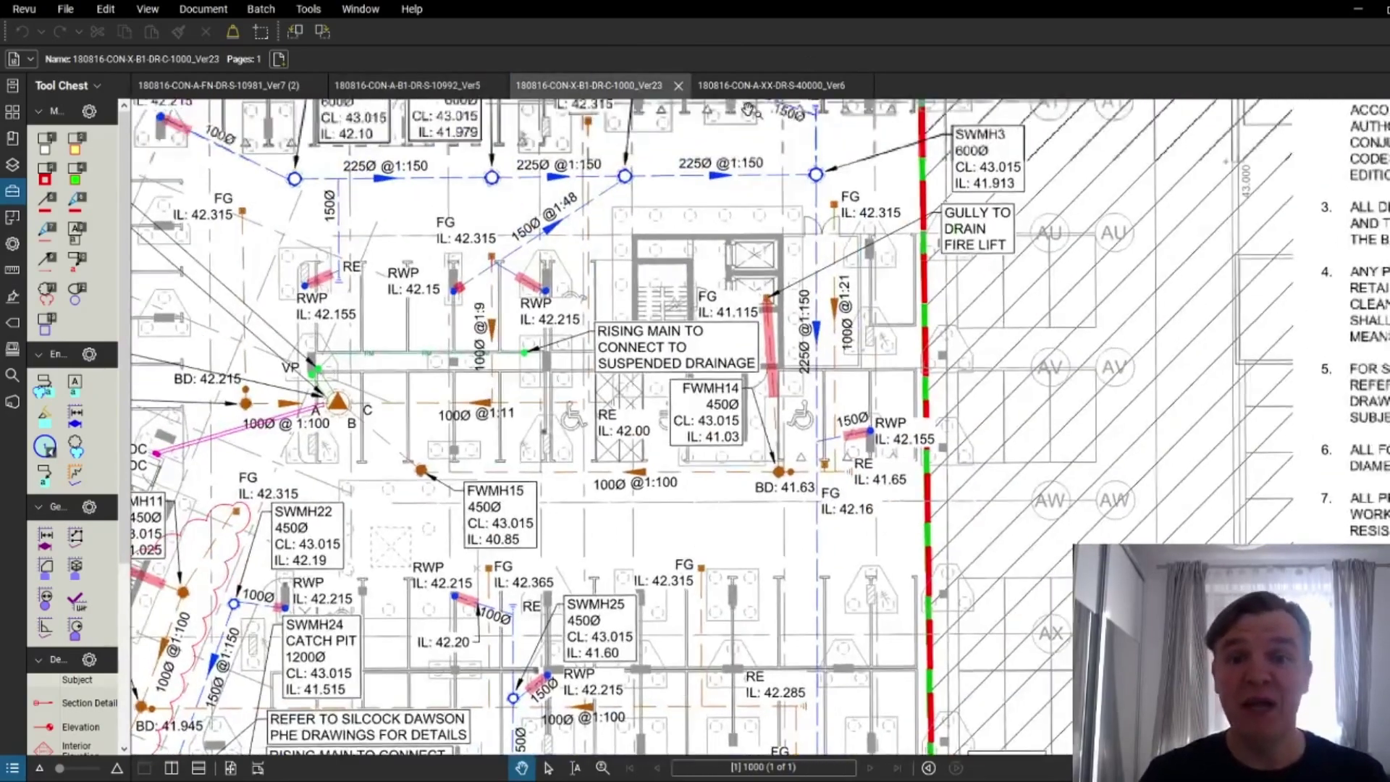
left_click(767, 85)
scroll(466, 495, "up", 8)
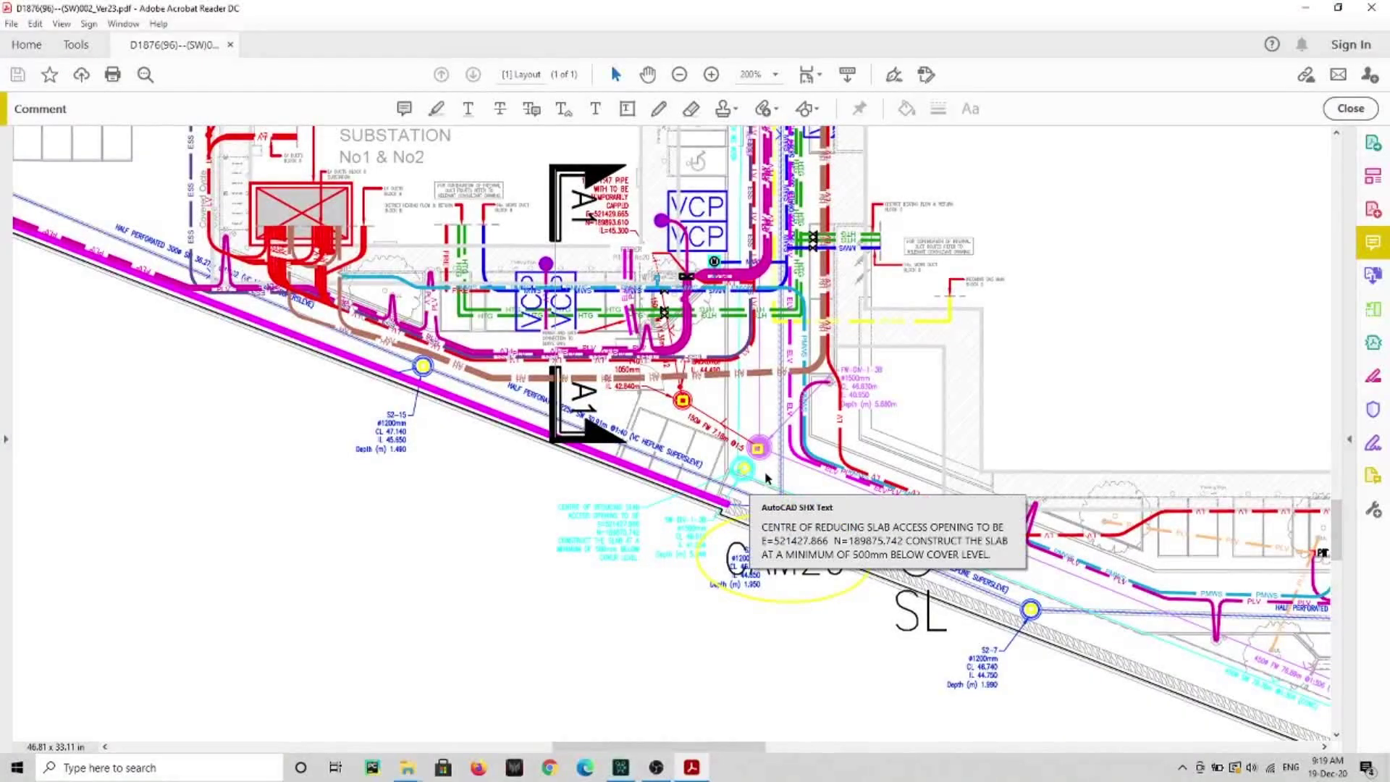
scroll(766, 477, "up", 3, "ctrl")
scroll(754, 452, "up", 2, "ctrl")
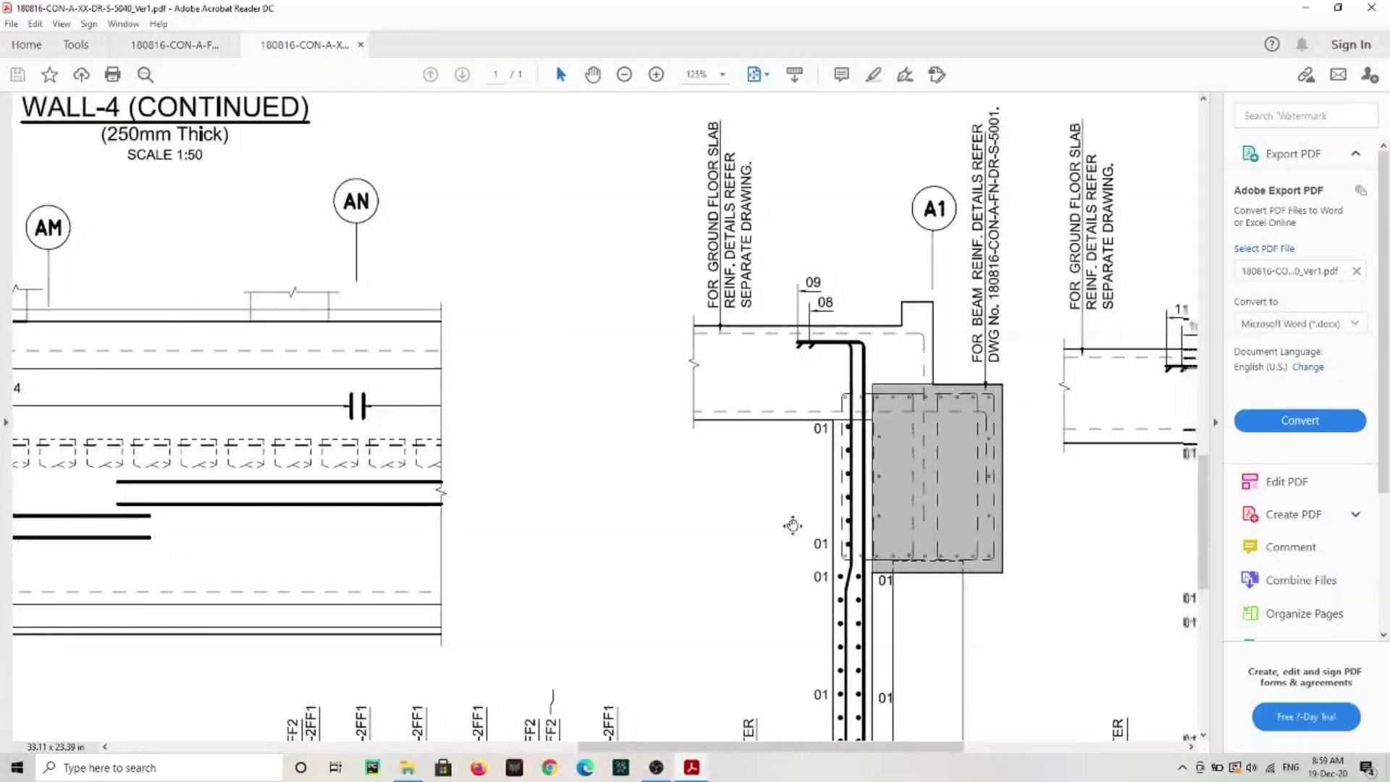
scroll(793, 525, "right", 3)
scroll(793, 525, "down", 1)
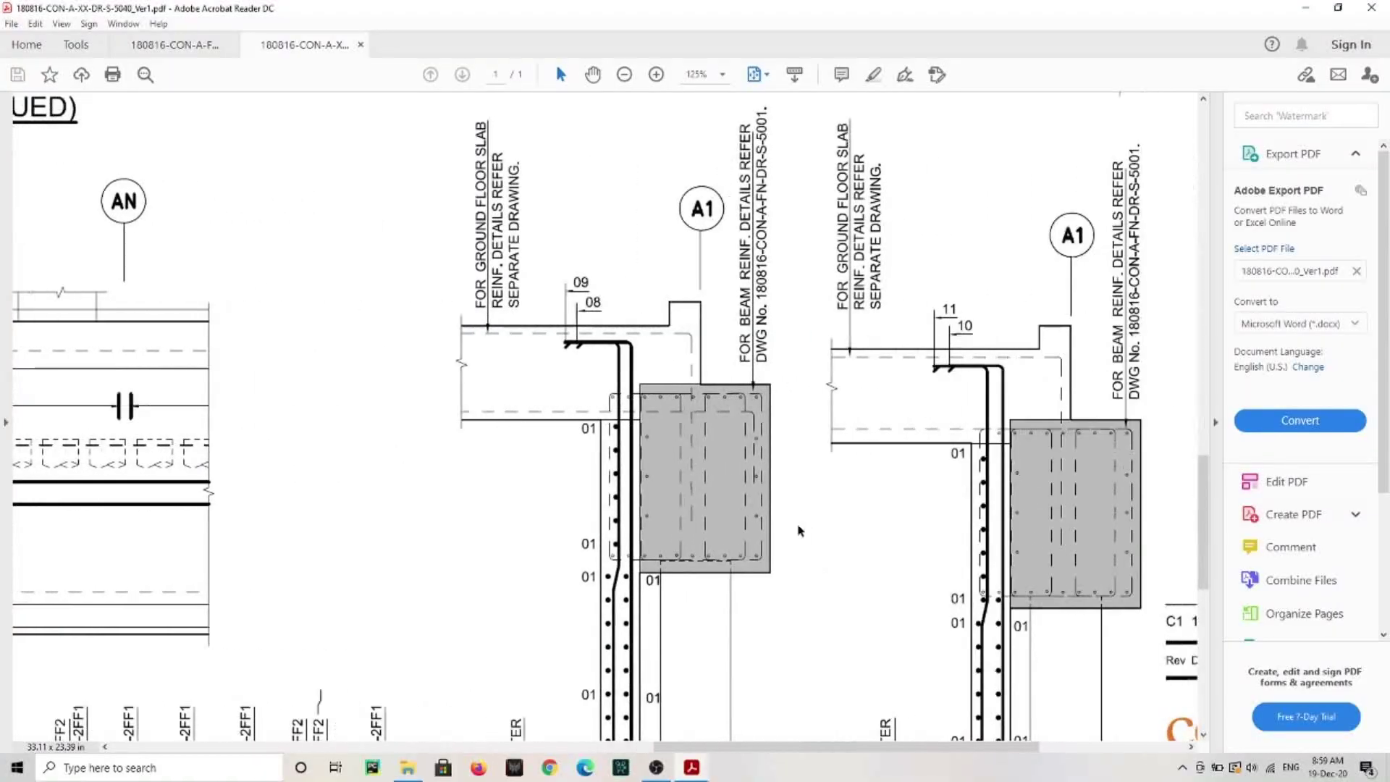
scroll(796, 506, "down", 1)
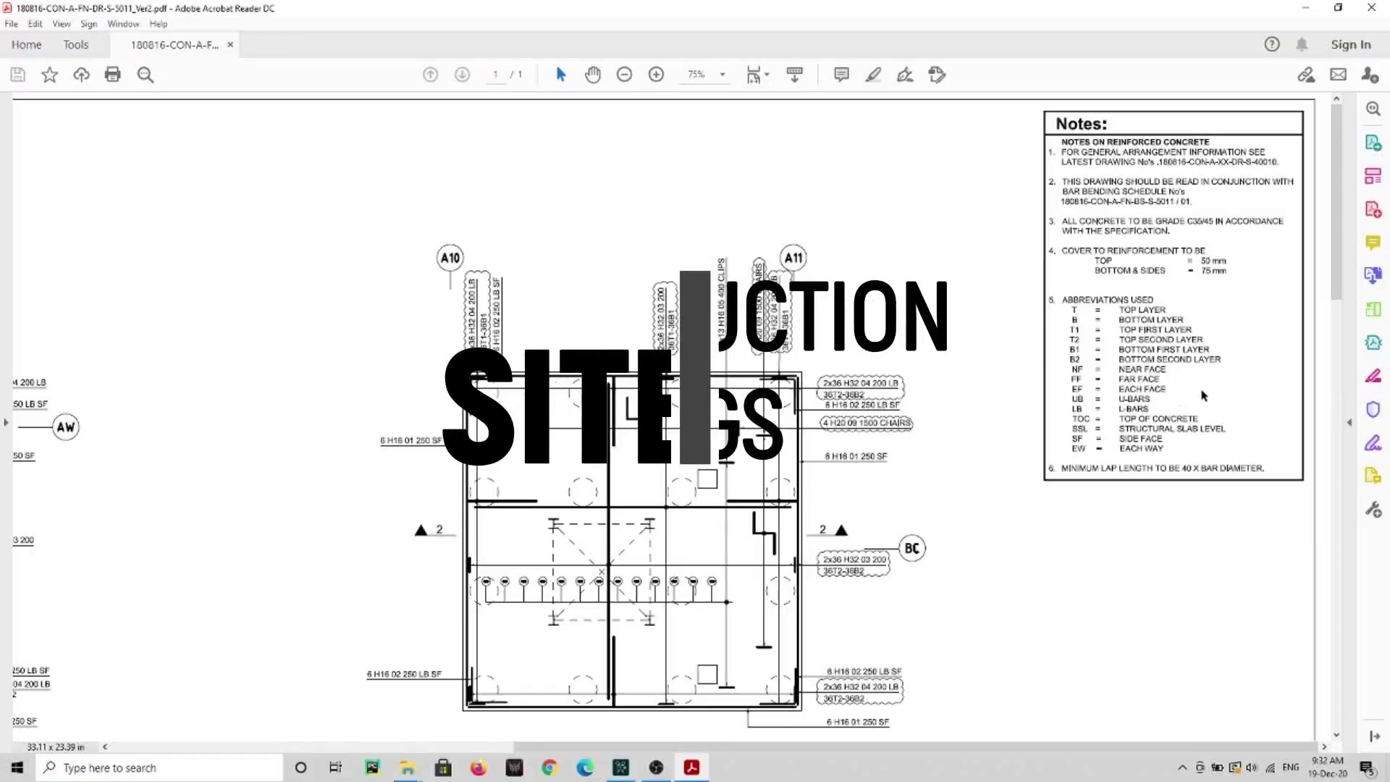
scroll(1229, 381, "up", 2, "ctrl")
scroll(1238, 361, "up", 3, "ctrl")
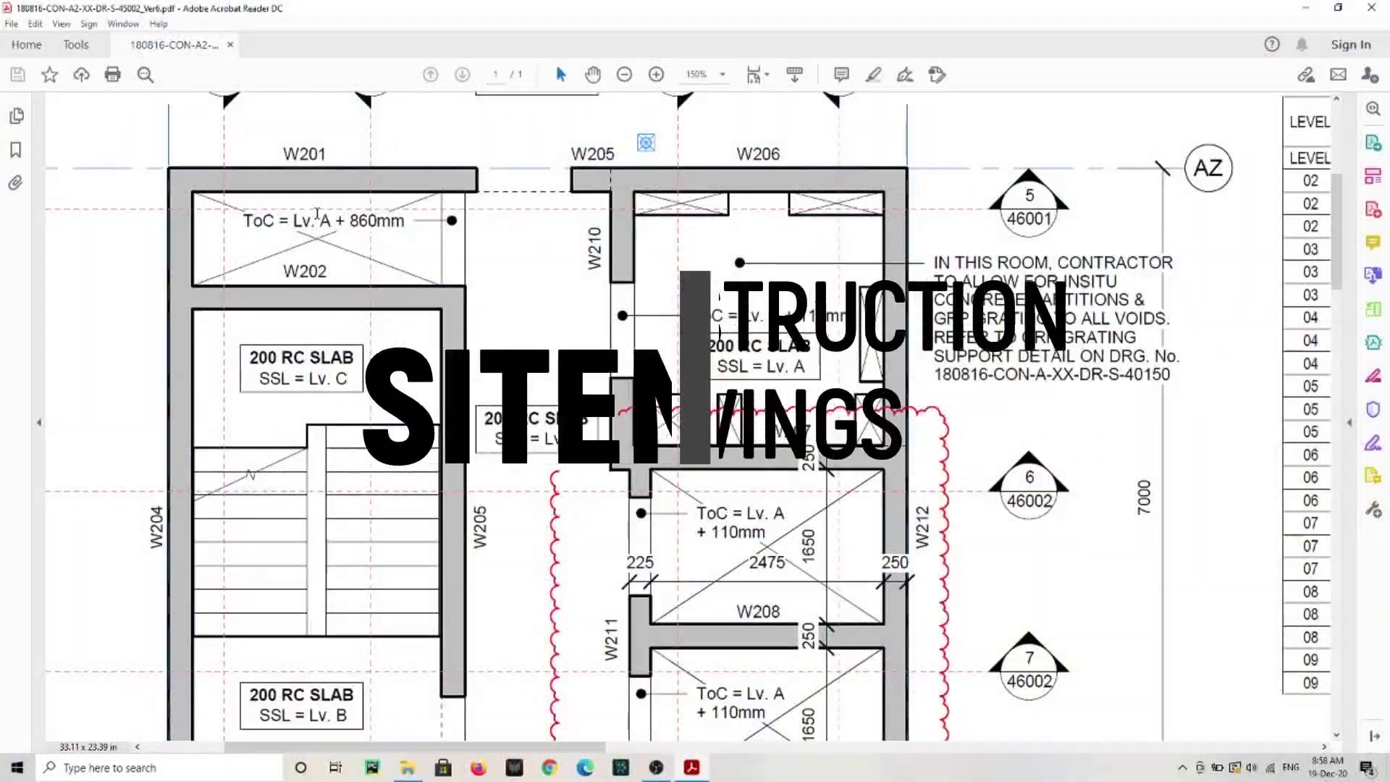
scroll(317, 214, "down", 4, "ctrl")
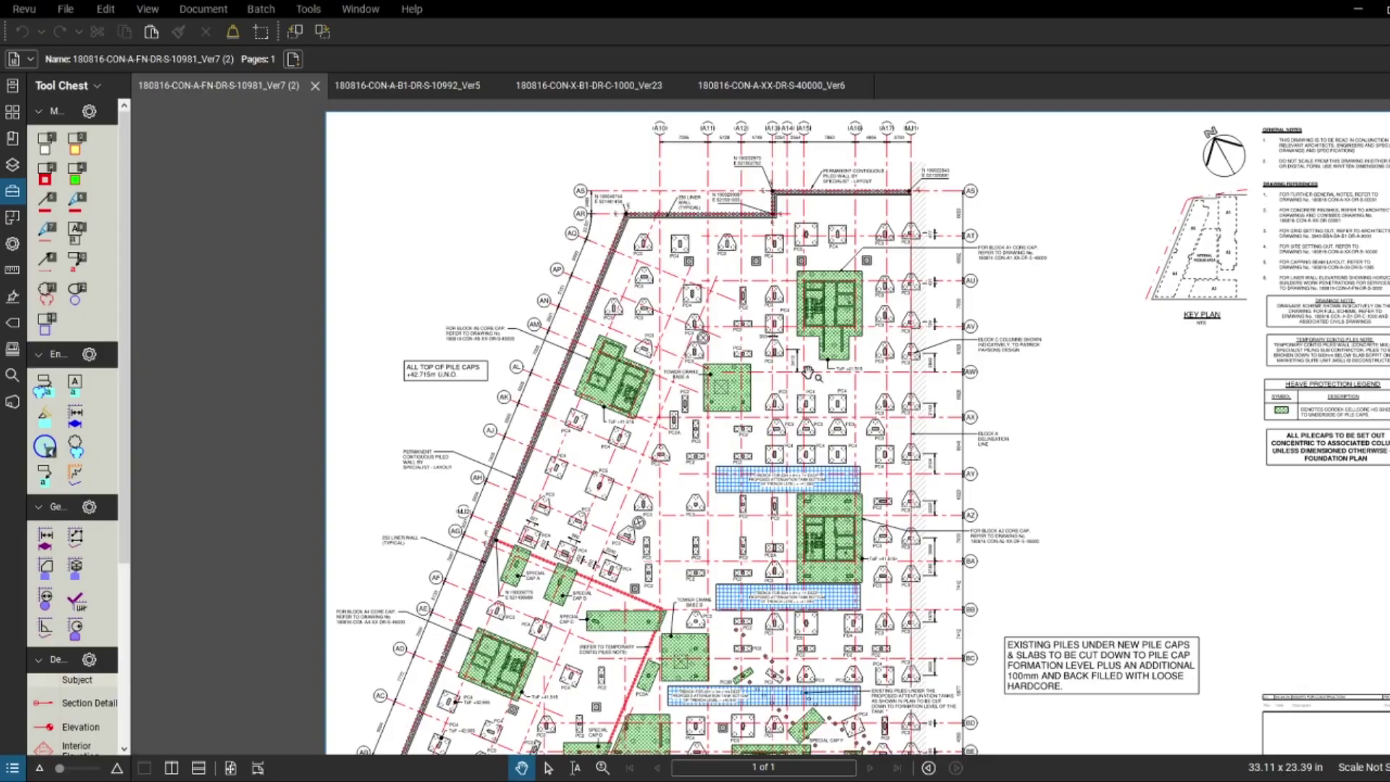
- Examine the foundations plan 180816-CON-A-FN-DR-S-10981, covering its grid lines, pile caps, core caps, tower crane base and general notes
scroll(769, 374, "up", 3)
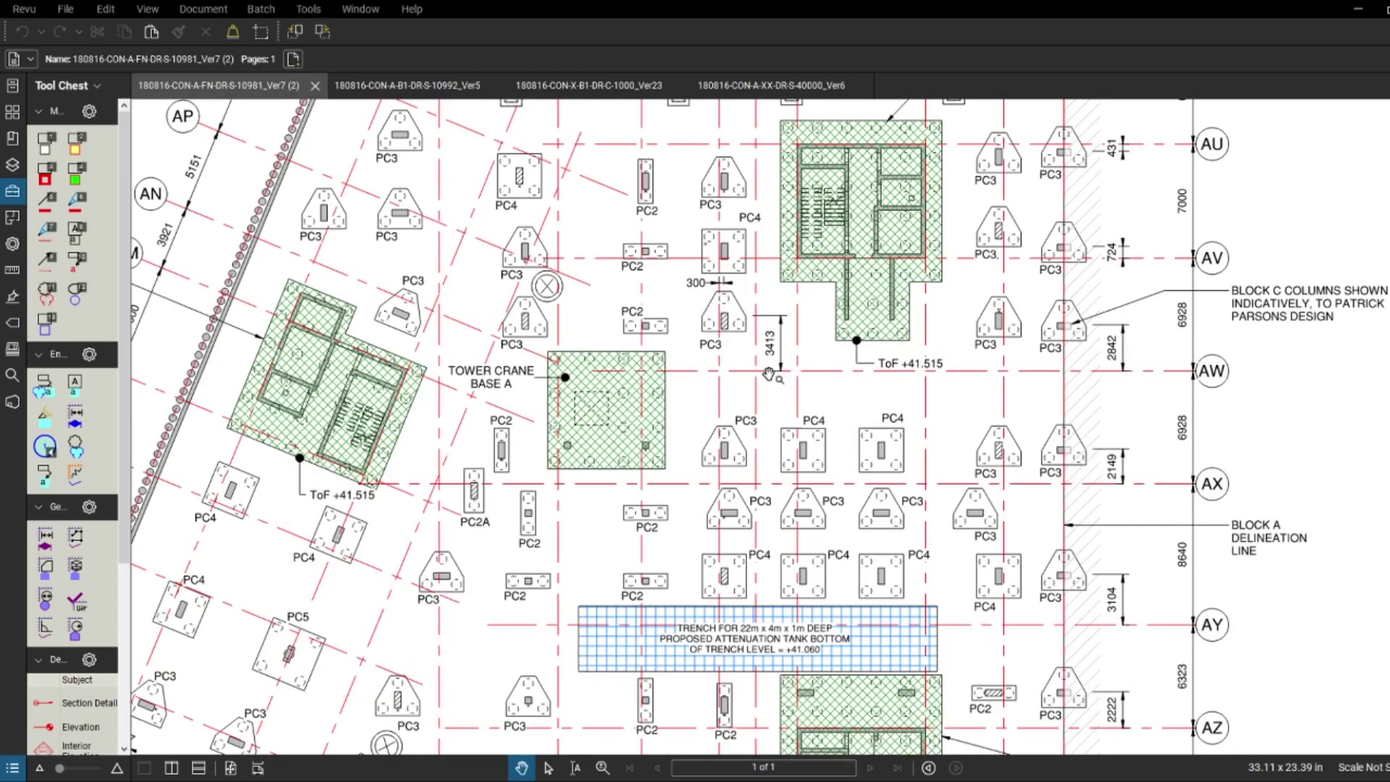
scroll(738, 365, "down", 3)
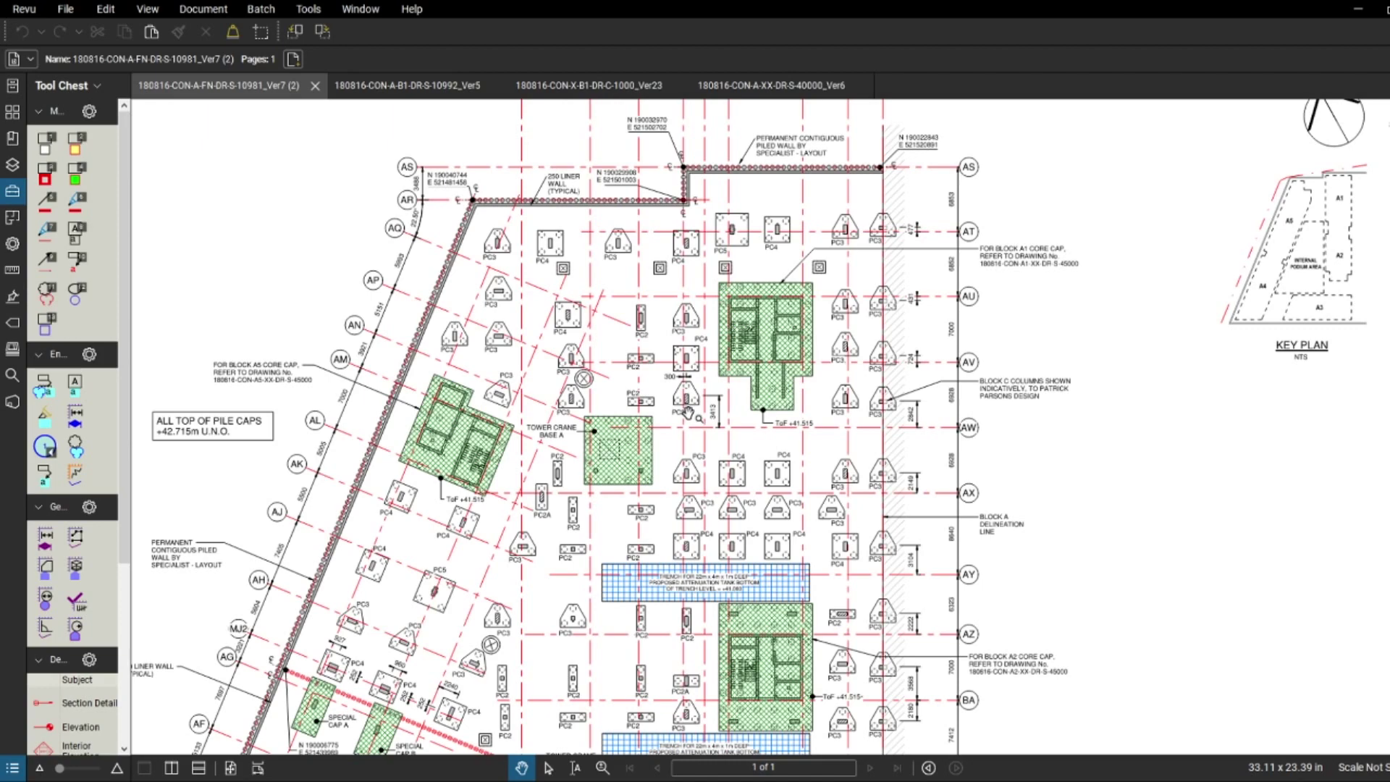
scroll(686, 414, "up", 3)
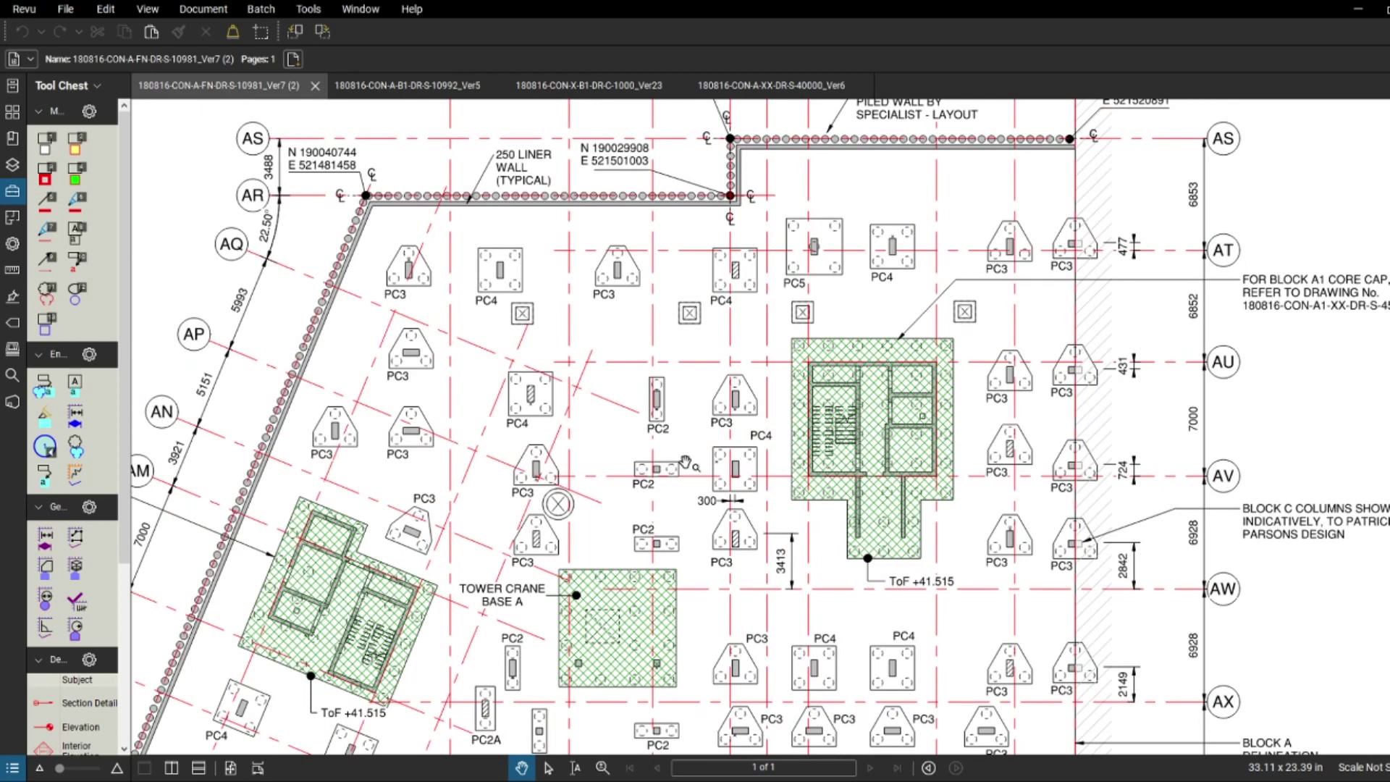
scroll(686, 462, "down", 4)
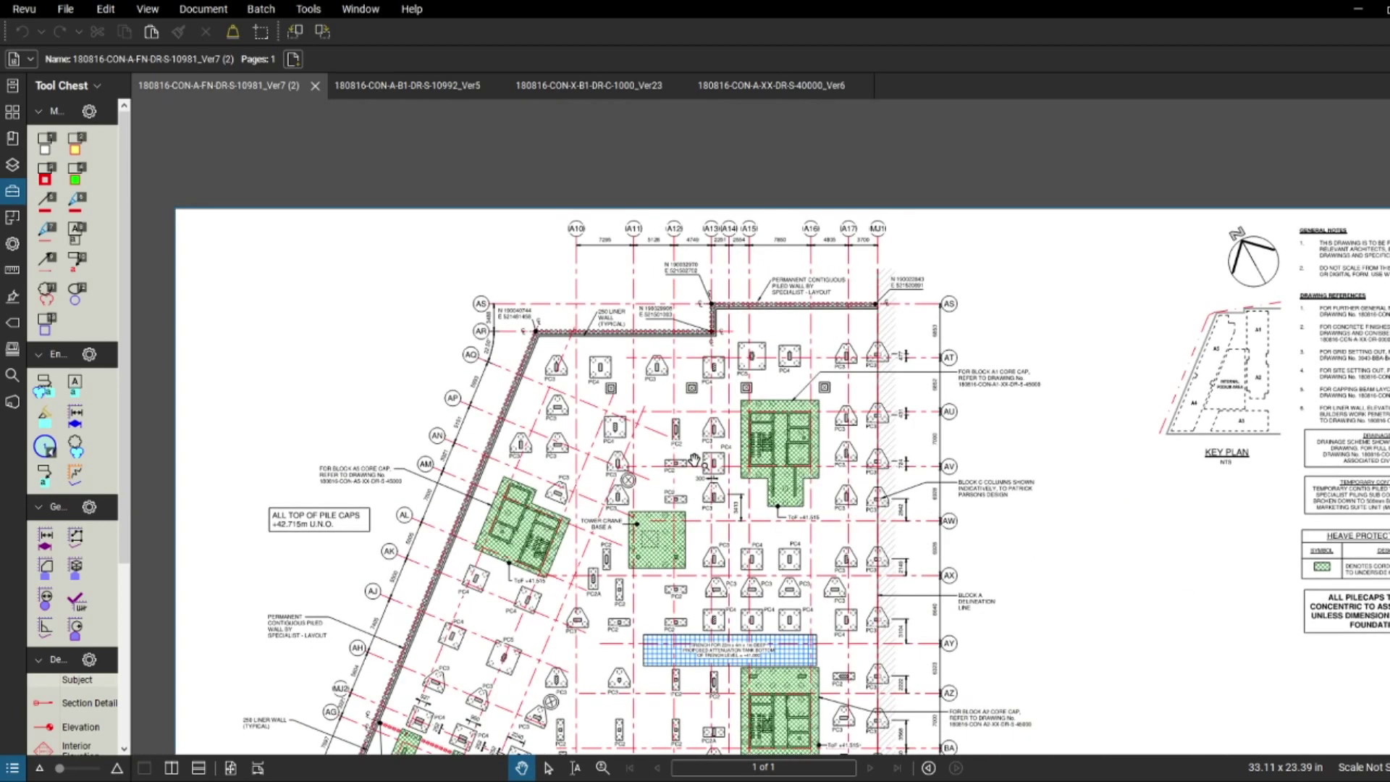
scroll(694, 461, "down", 3)
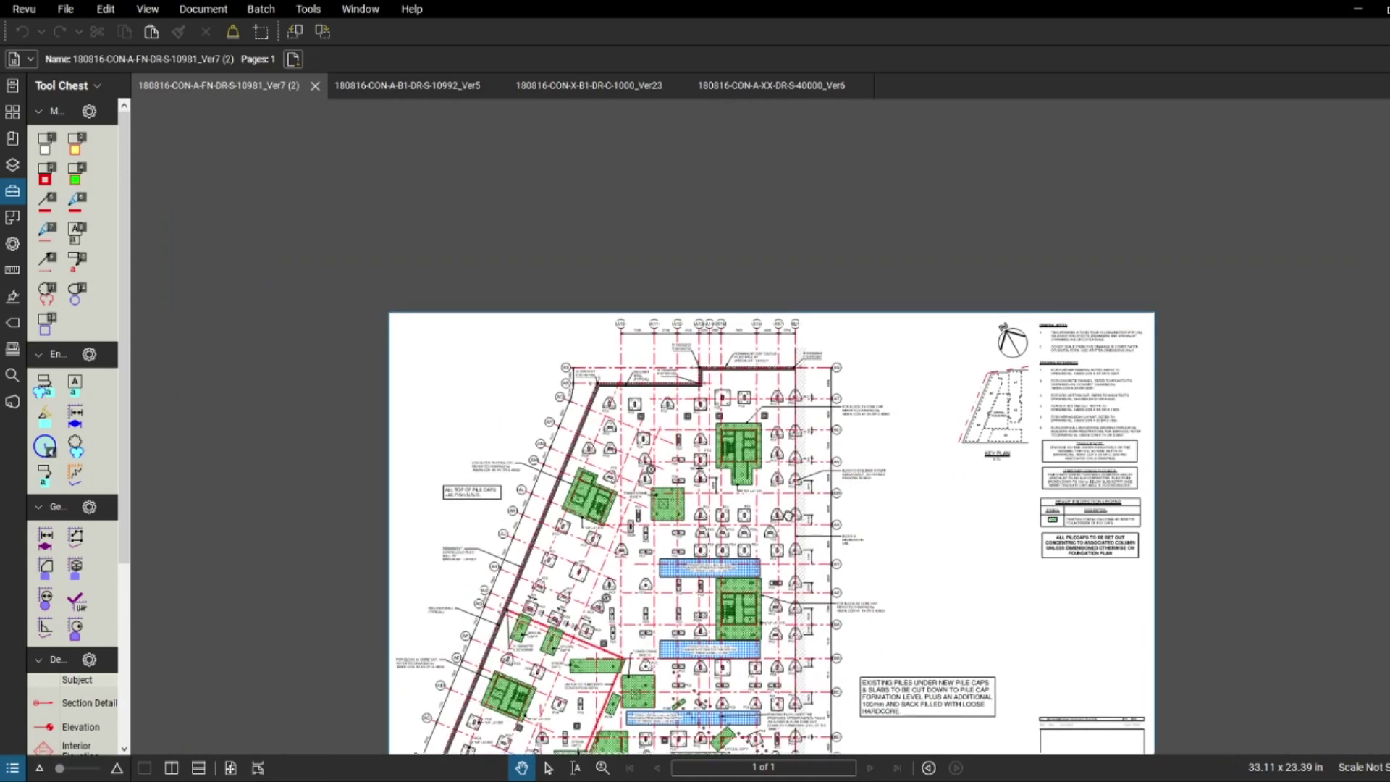
scroll(918, 600, "up", 4)
scroll(917, 606, "down", 4)
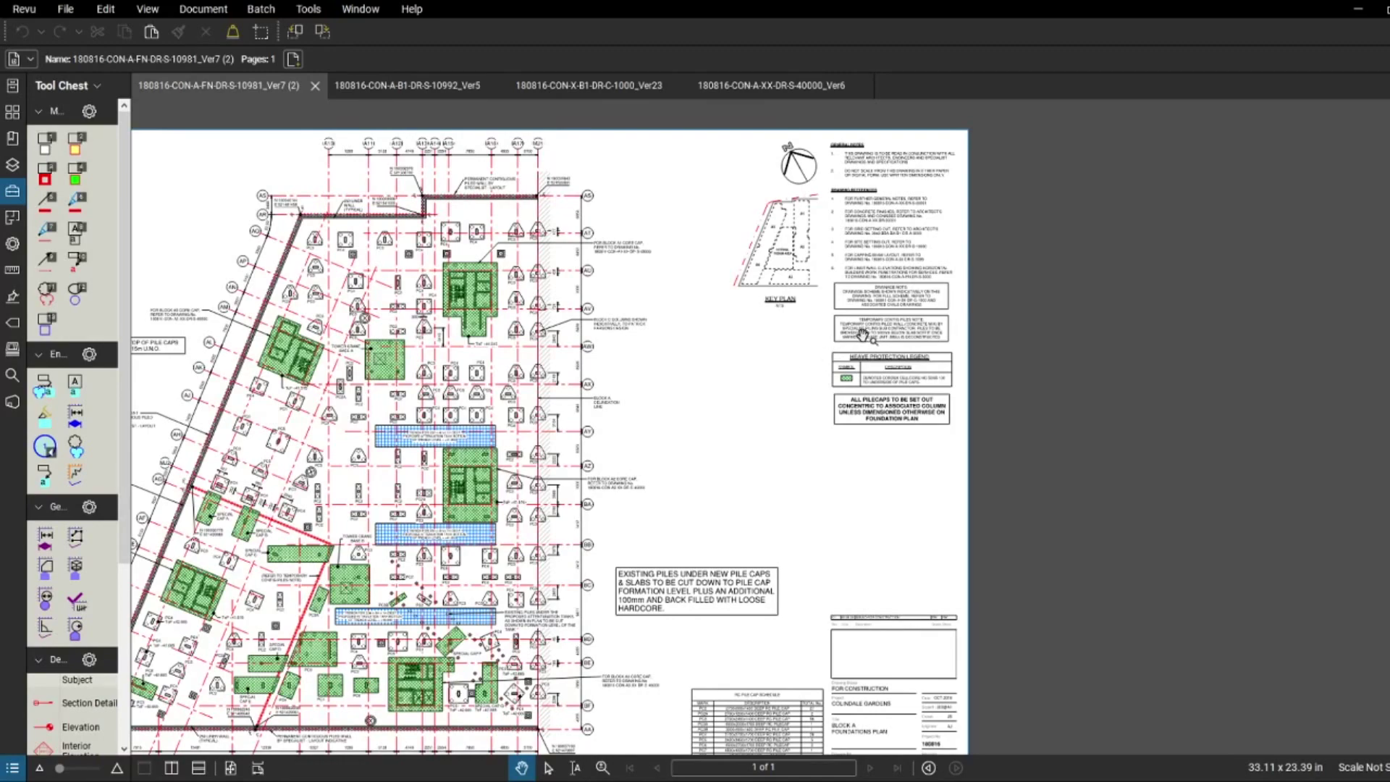
scroll(863, 333, "up", 3)
scroll(828, 359, "down", 3)
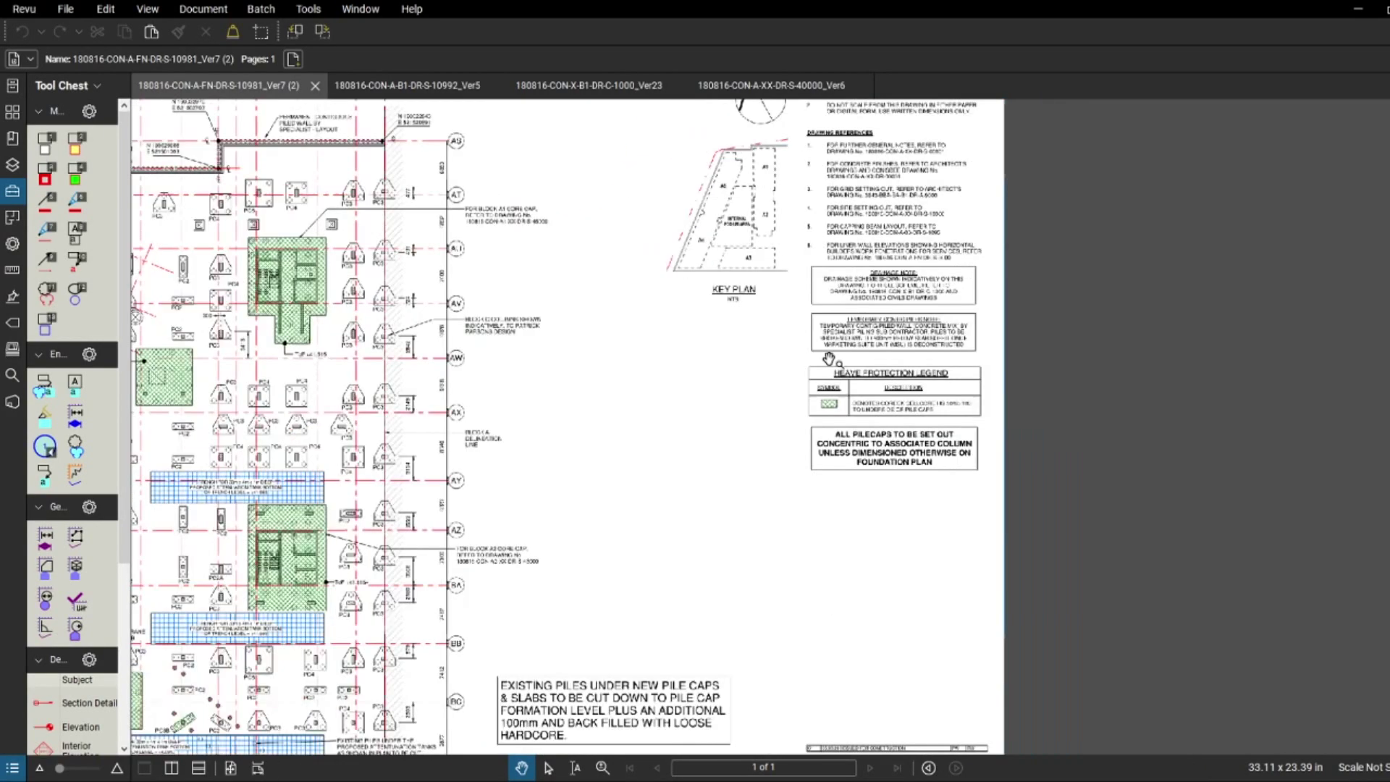
scroll(404, 495, "up", 5)
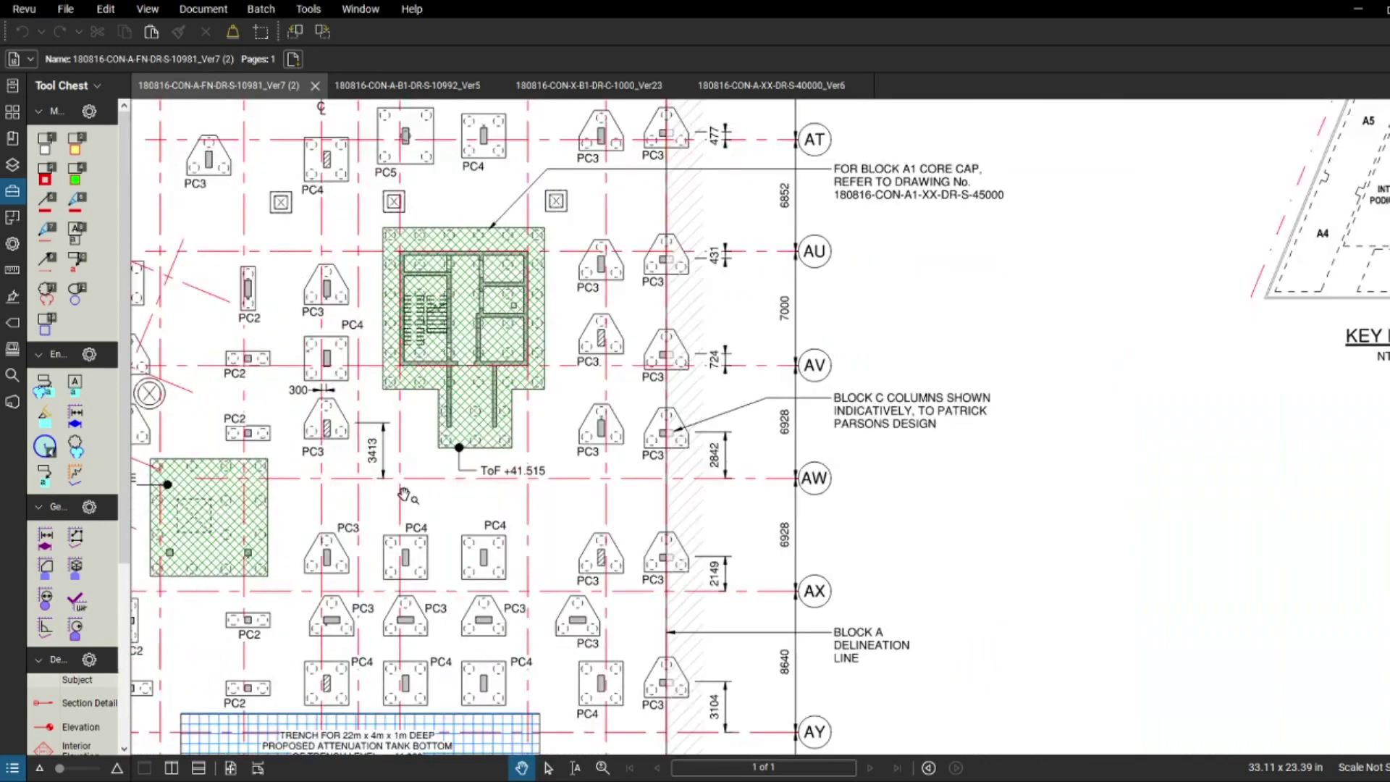
left_click_drag(404, 495, 579, 437)
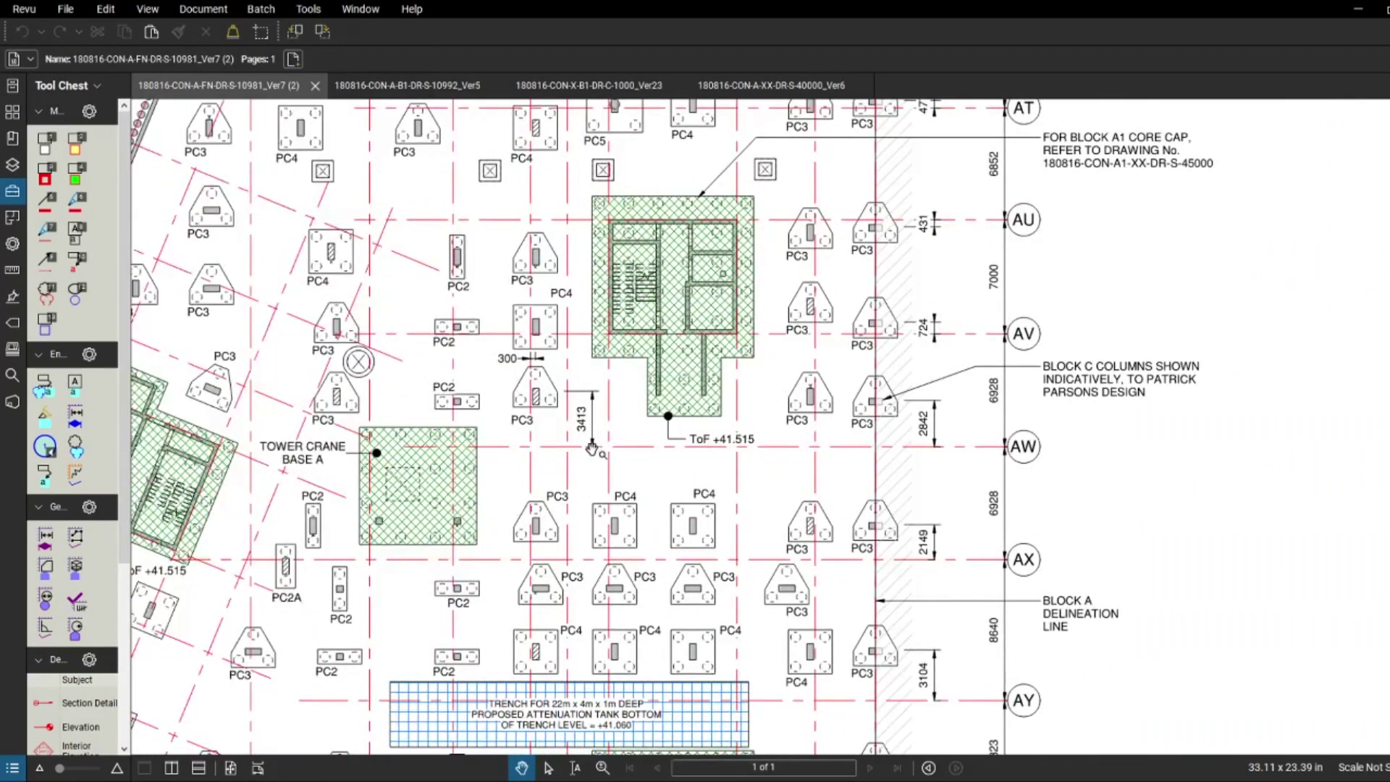
left_click_drag(496, 359, 528, 433)
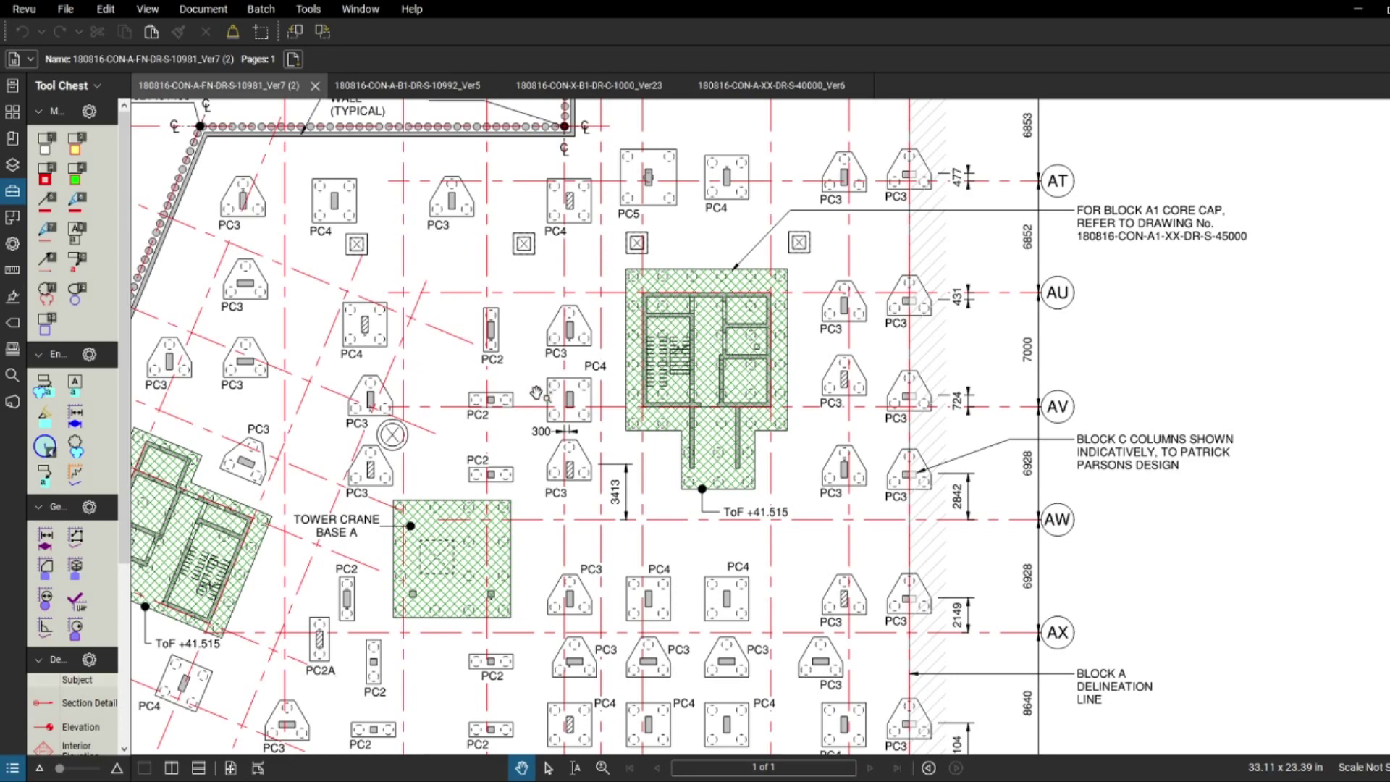
- Examine the RC pile cap schedule and the title block of the Block A foundations plan
scroll(528, 433, "down", 3)
scroll(588, 435, "down", 2)
mouse_move(589, 435)
left_mouse_down()
mouse_move(506, 377)
mouse_move(495, 283)
left_mouse_up()
scroll(871, 481, "up", 3)
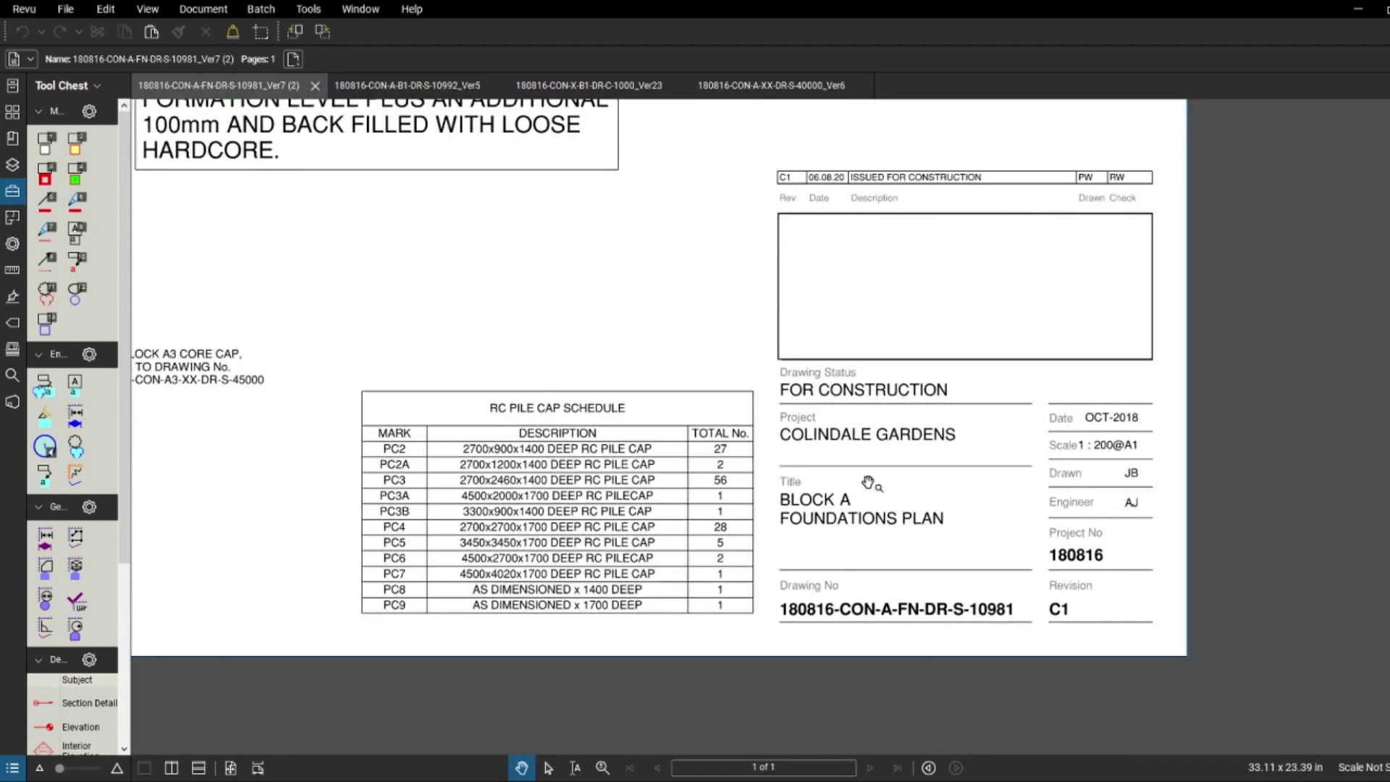
scroll(818, 446, "down", 3)
- Look over the other open drawings: basement plan 180816-CON-A-B1-DR-S-10992, drainage drawing 180816-CON-X-B1-DR-C-1000 and pile cap drawing 180816-CON-A-XX-DR-S-40000
left_click(401, 85)
scroll(788, 505, "down", 3)
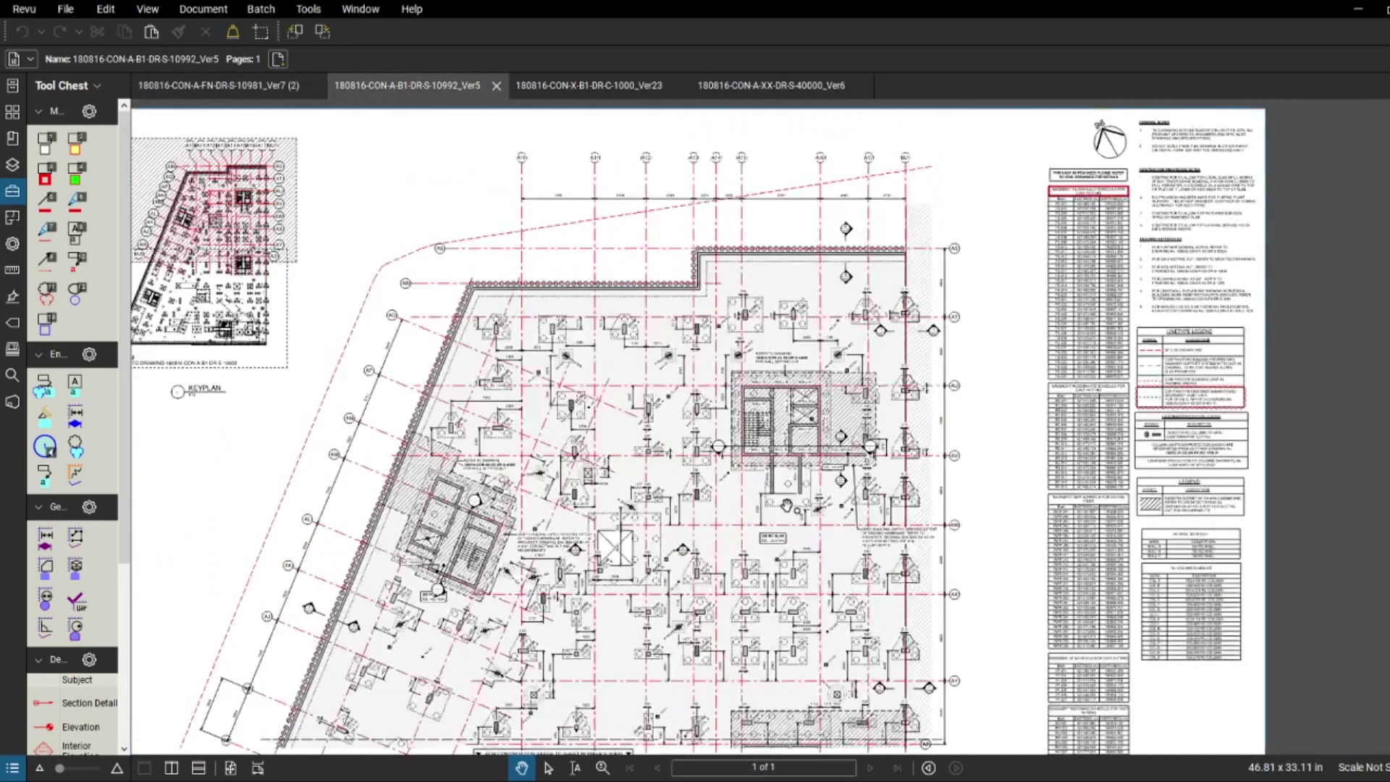
scroll(792, 506, "up", 6)
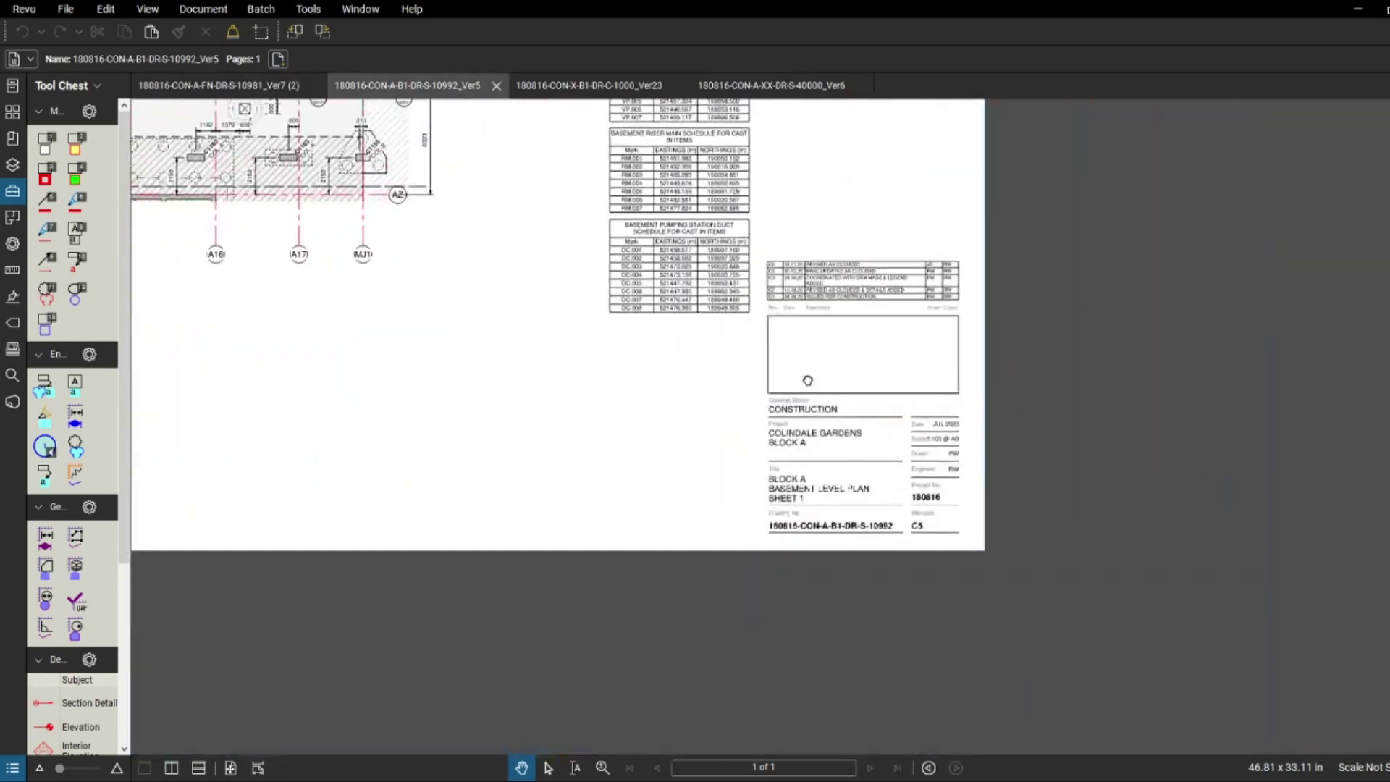
scroll(657, 360, "down", 5)
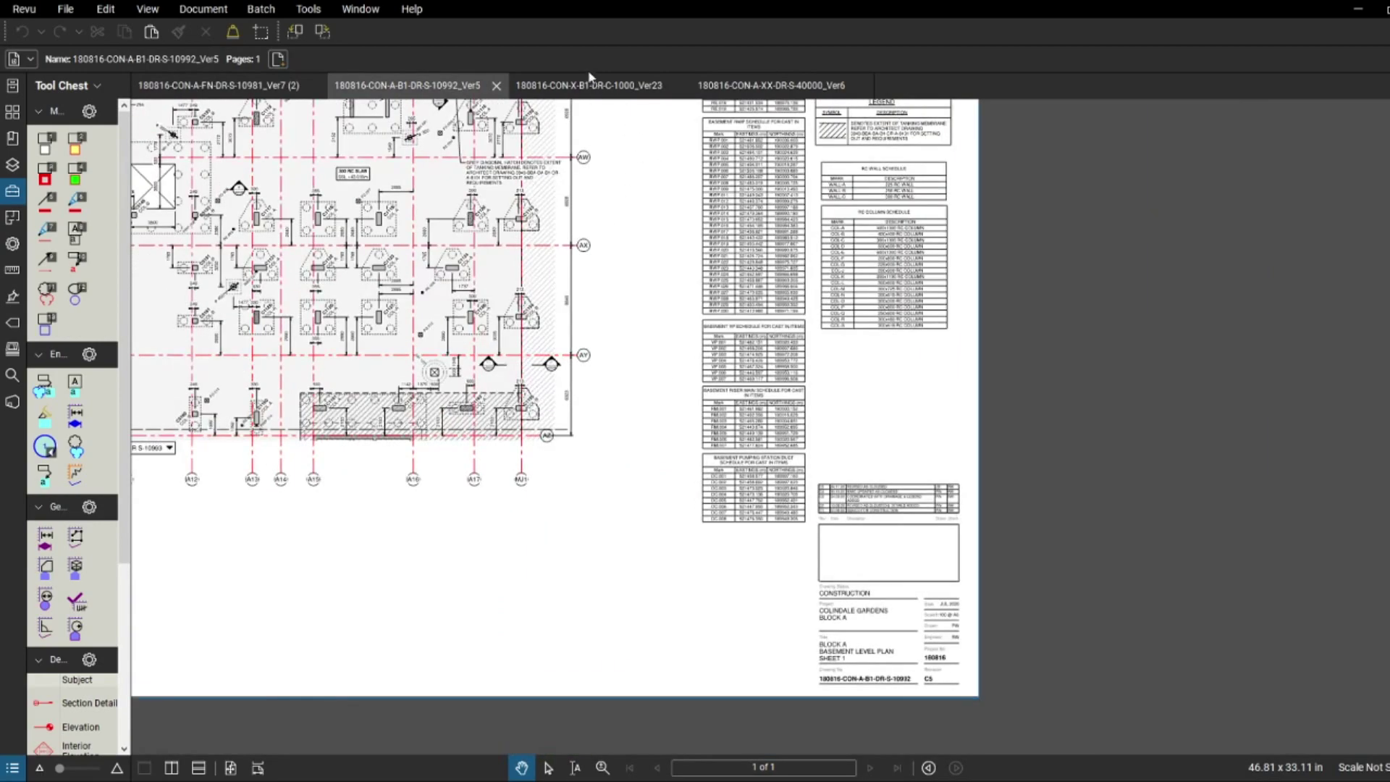
left_click(586, 87)
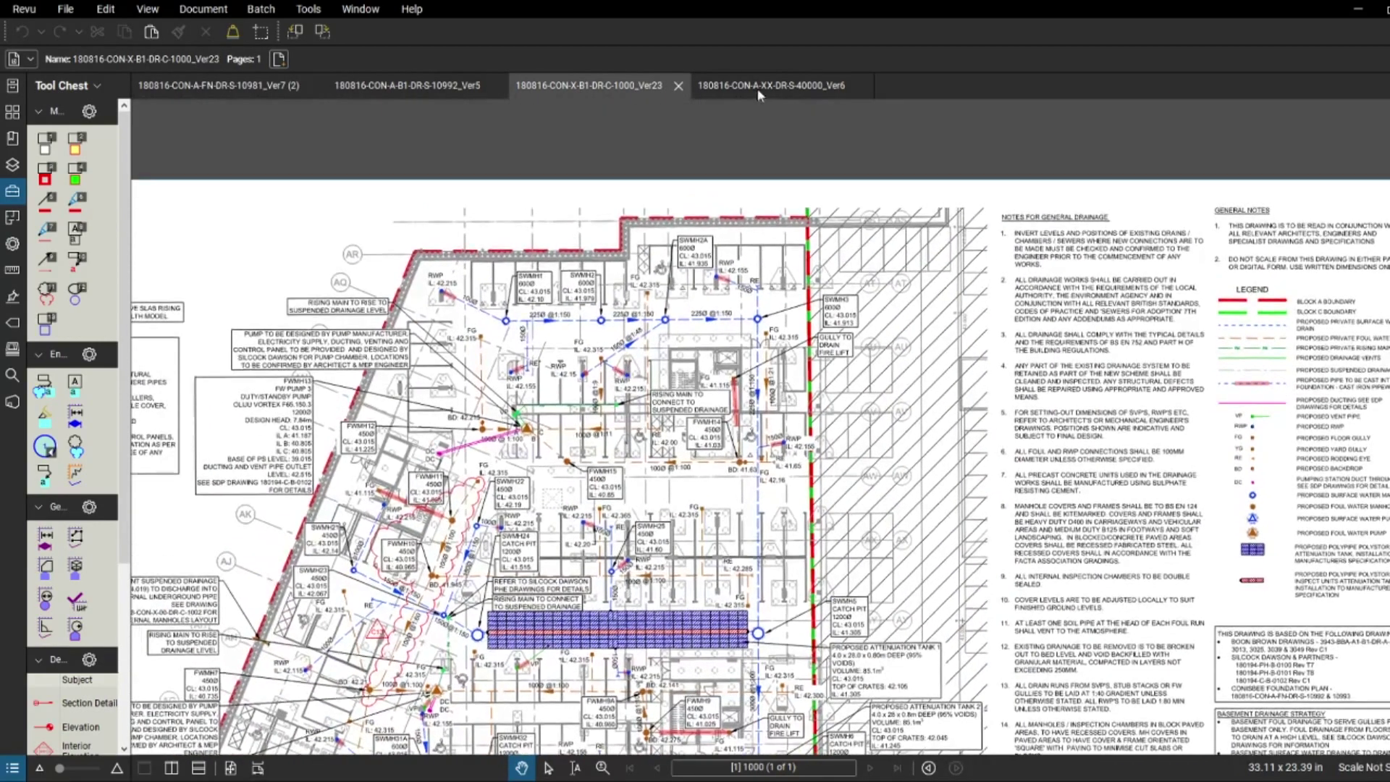
left_click(761, 90)
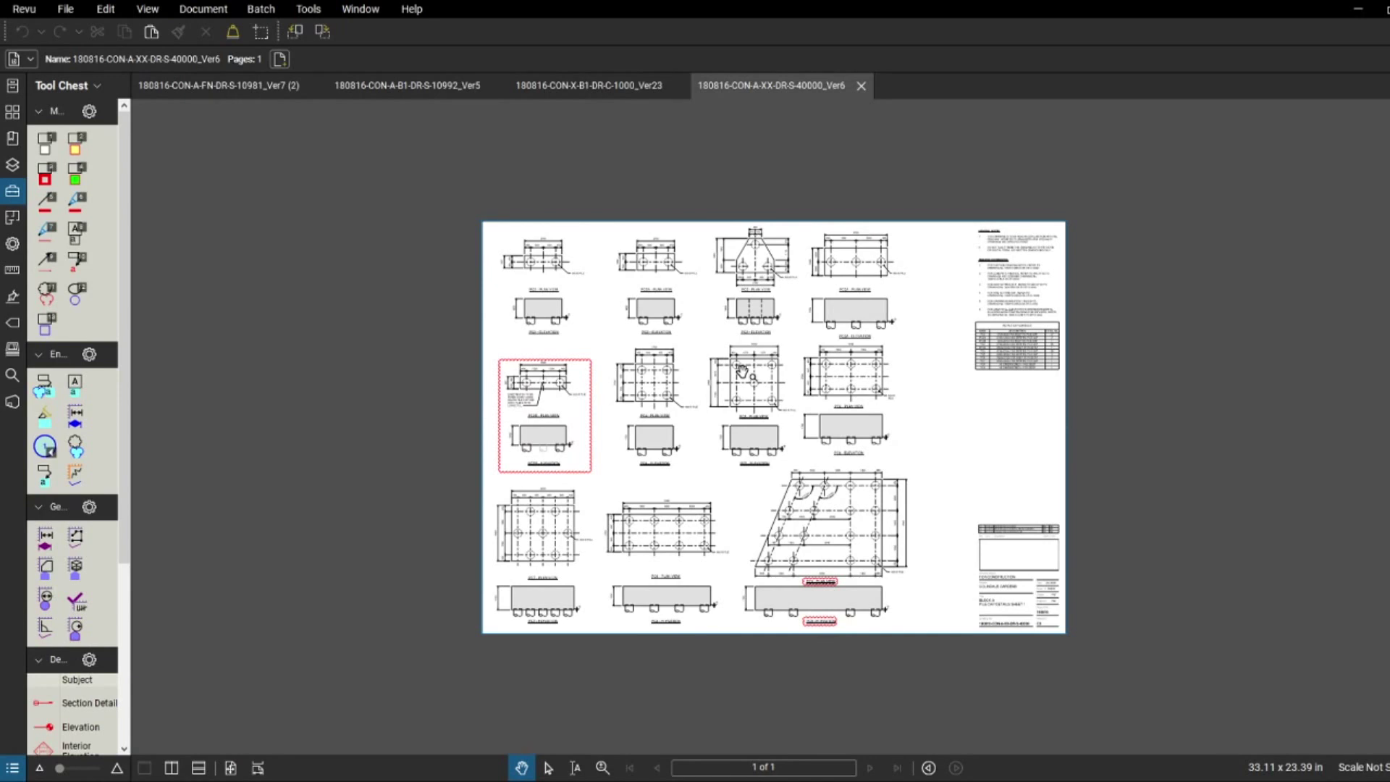
- Return to the foundations plan and examine the PC4 pile cap on grid line AV beside the Block A1 core
left_click(288, 86)
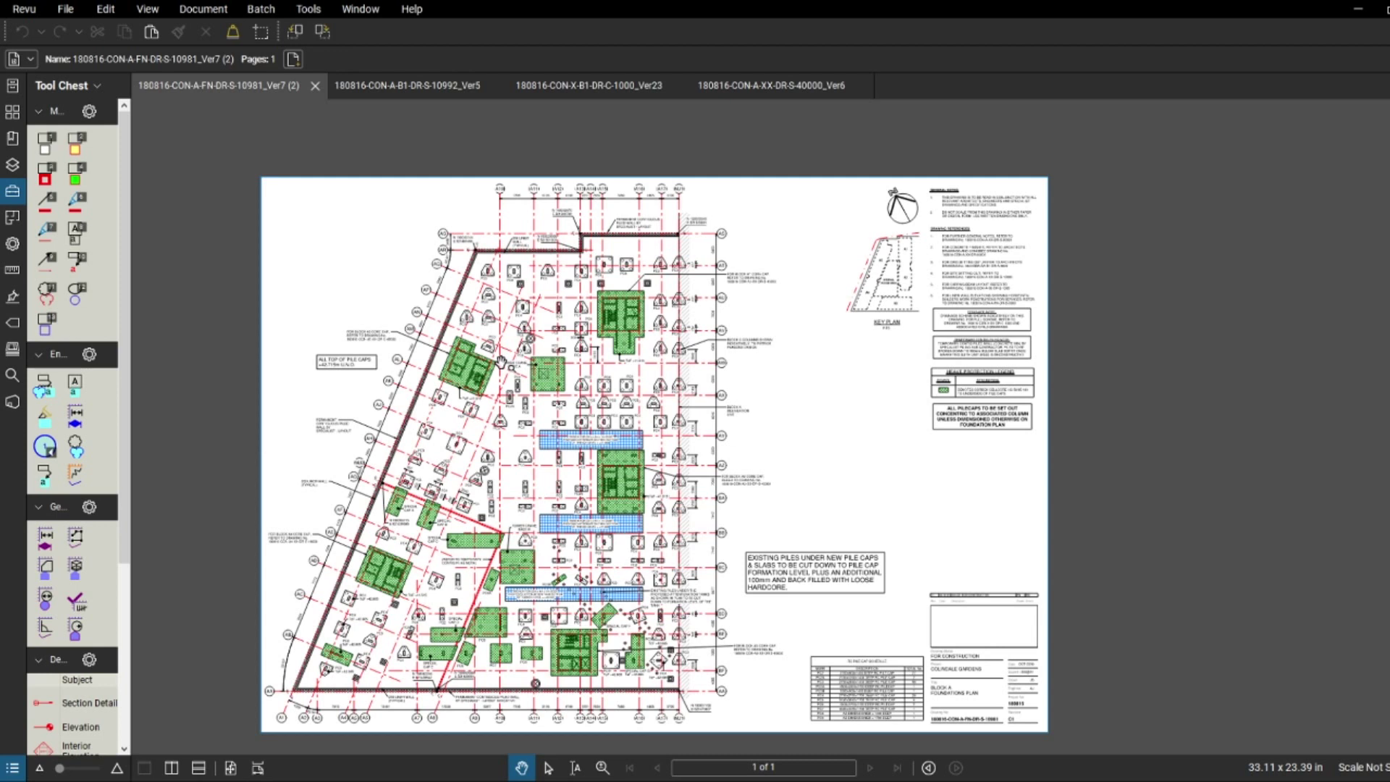
scroll(618, 275, "up", 4)
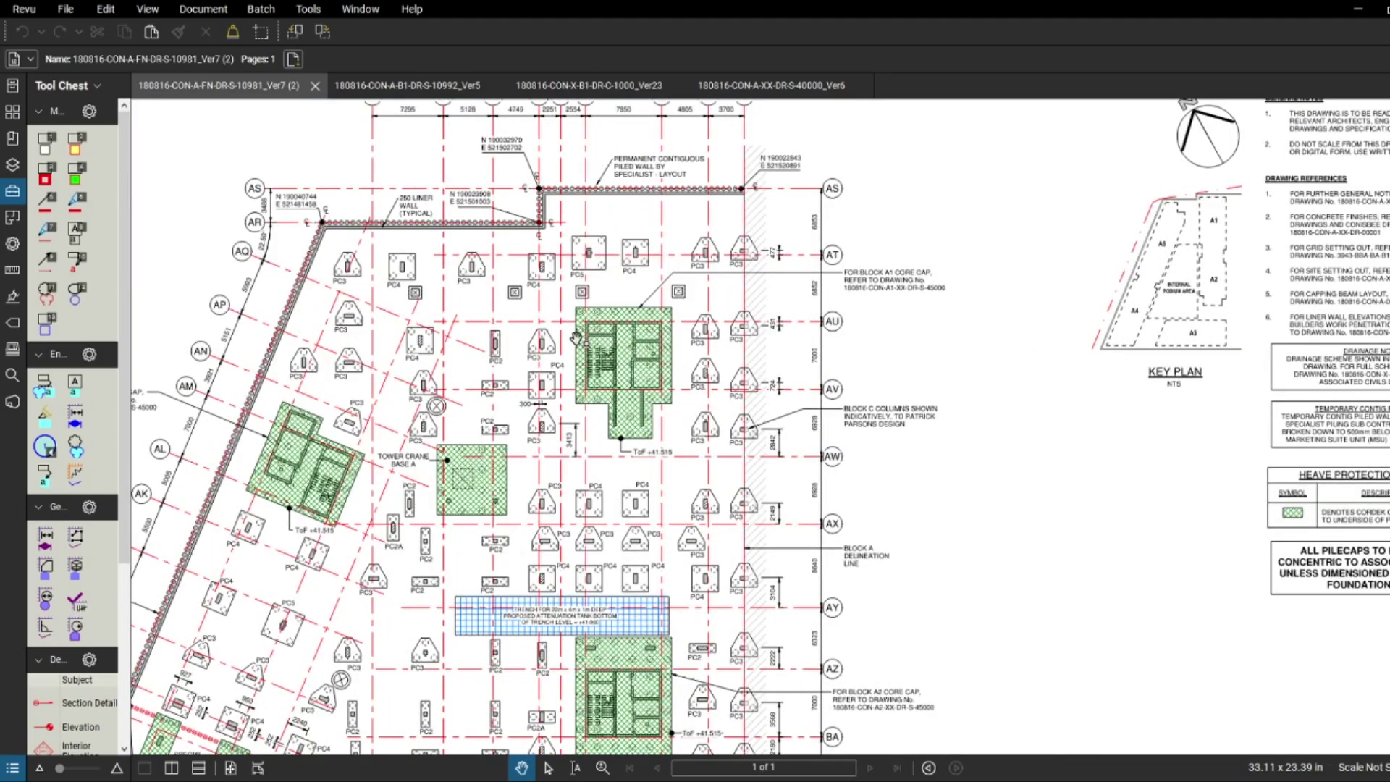
scroll(540, 373, "up", 2)
scroll(539, 373, "down", 1)
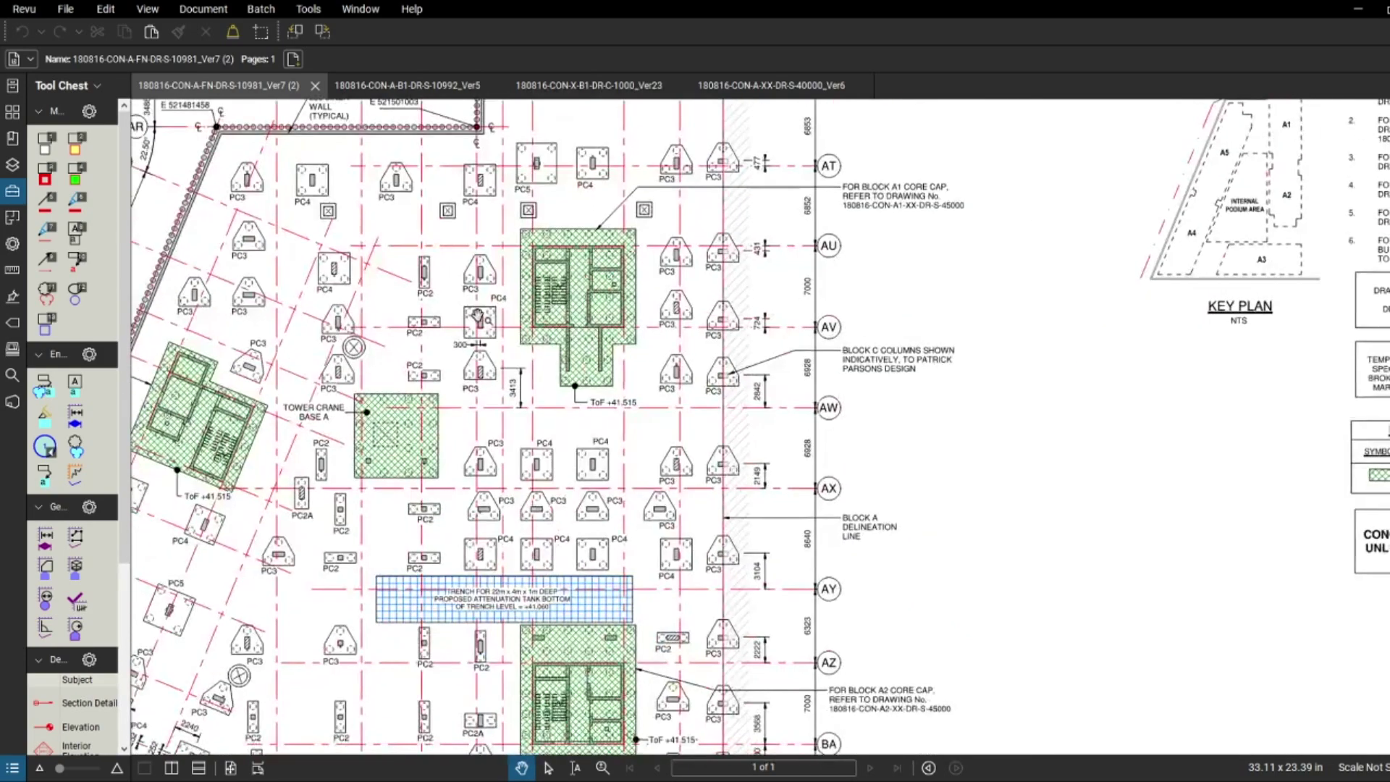
scroll(556, 262, "up", 3)
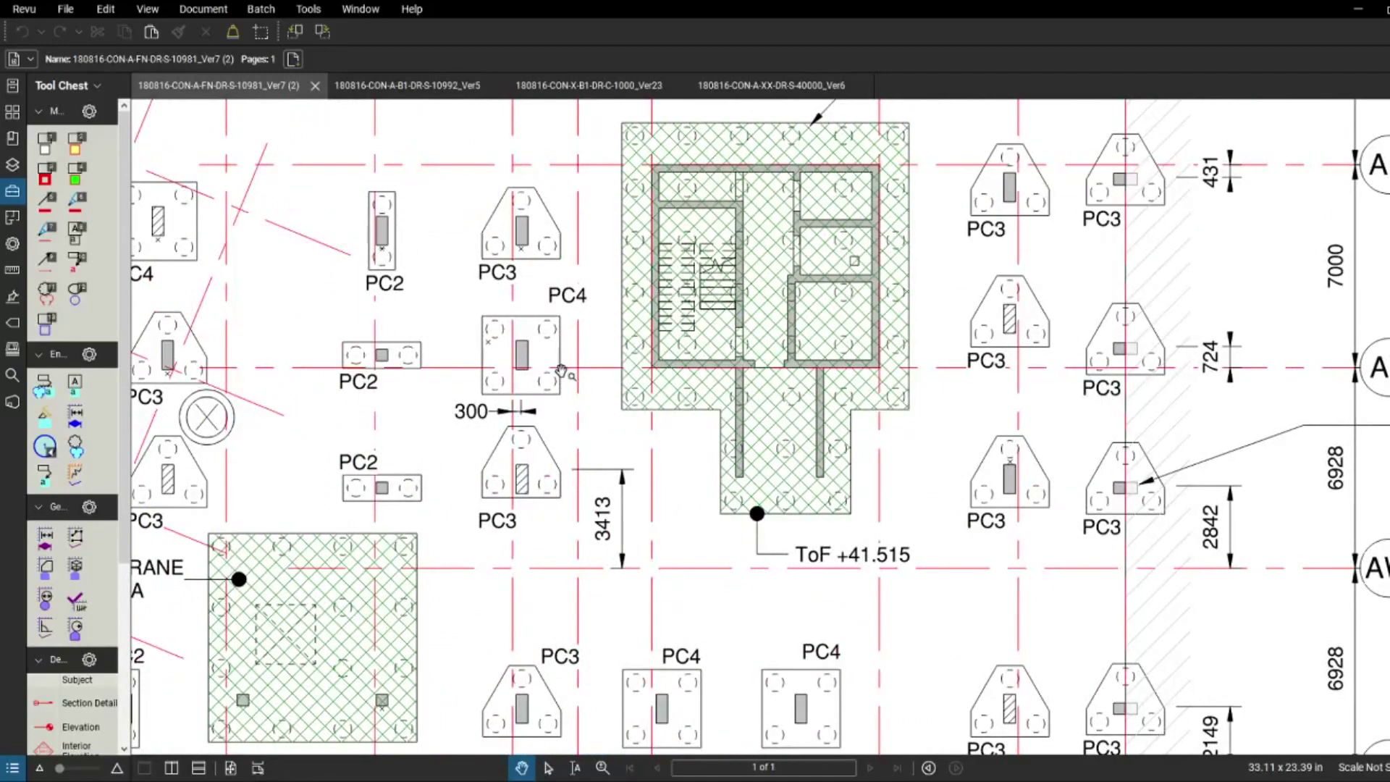
scroll(549, 341, "down", 4)
scroll(544, 334, "down", 2)
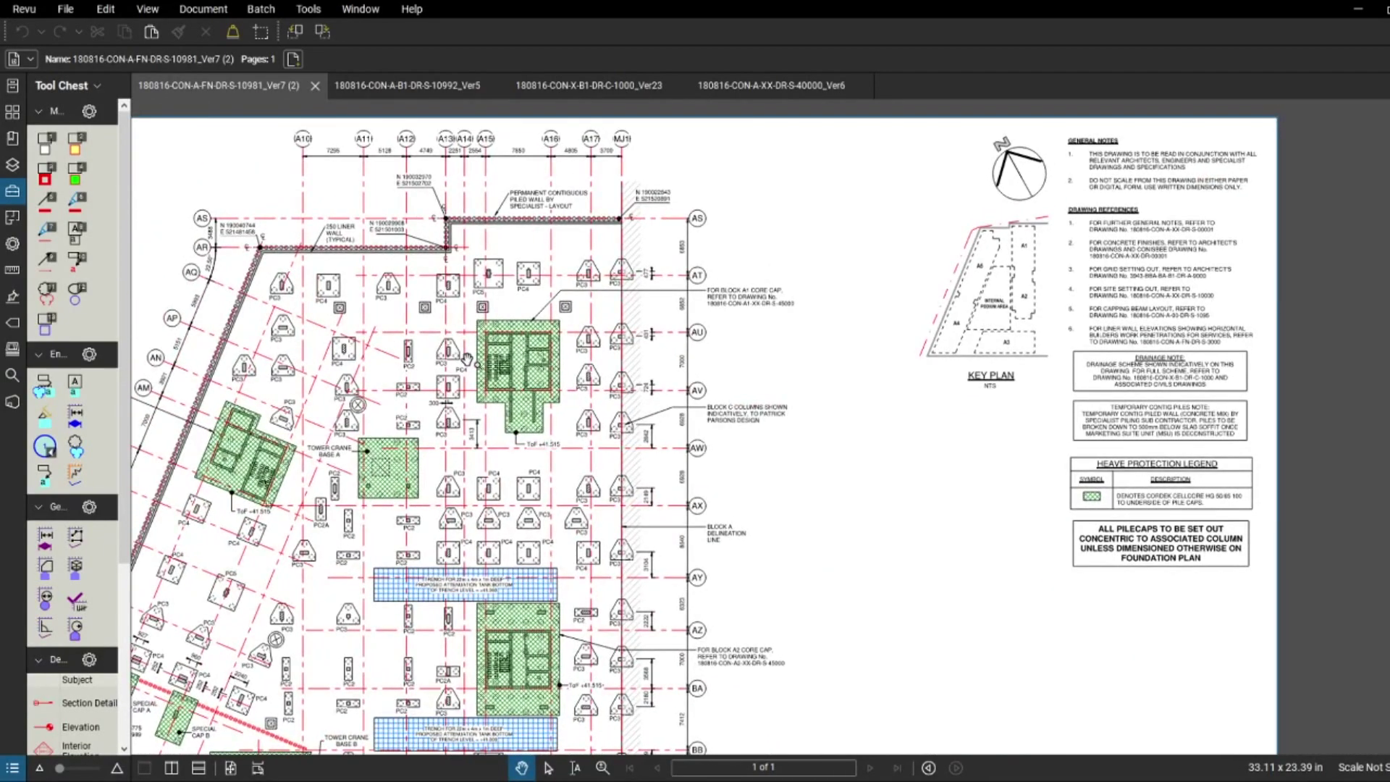
left_click_drag(467, 364, 502, 335)
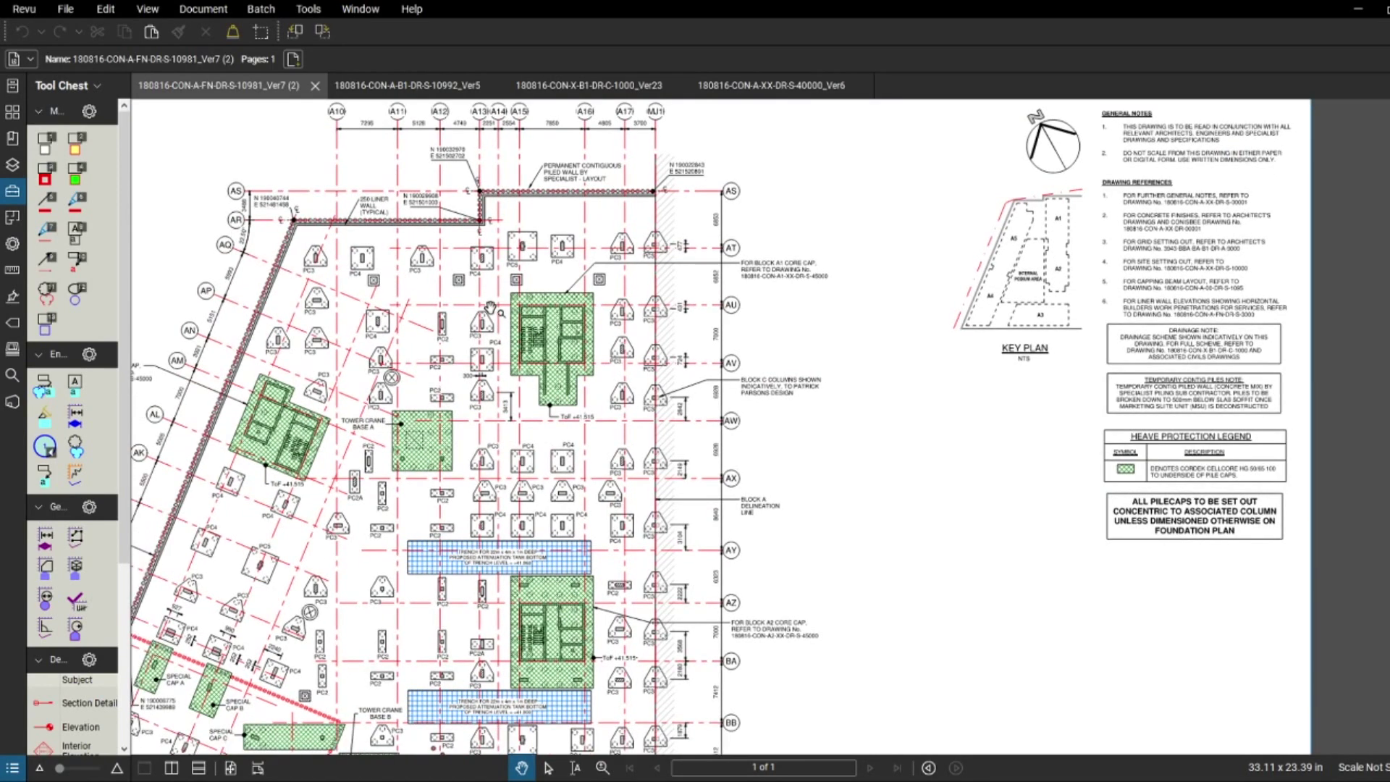
- Insert the file blank.pdf after page 1 of the foundations plan document
left_click(201, 9)
mouse_move(286, 92)
left_click(492, 111)
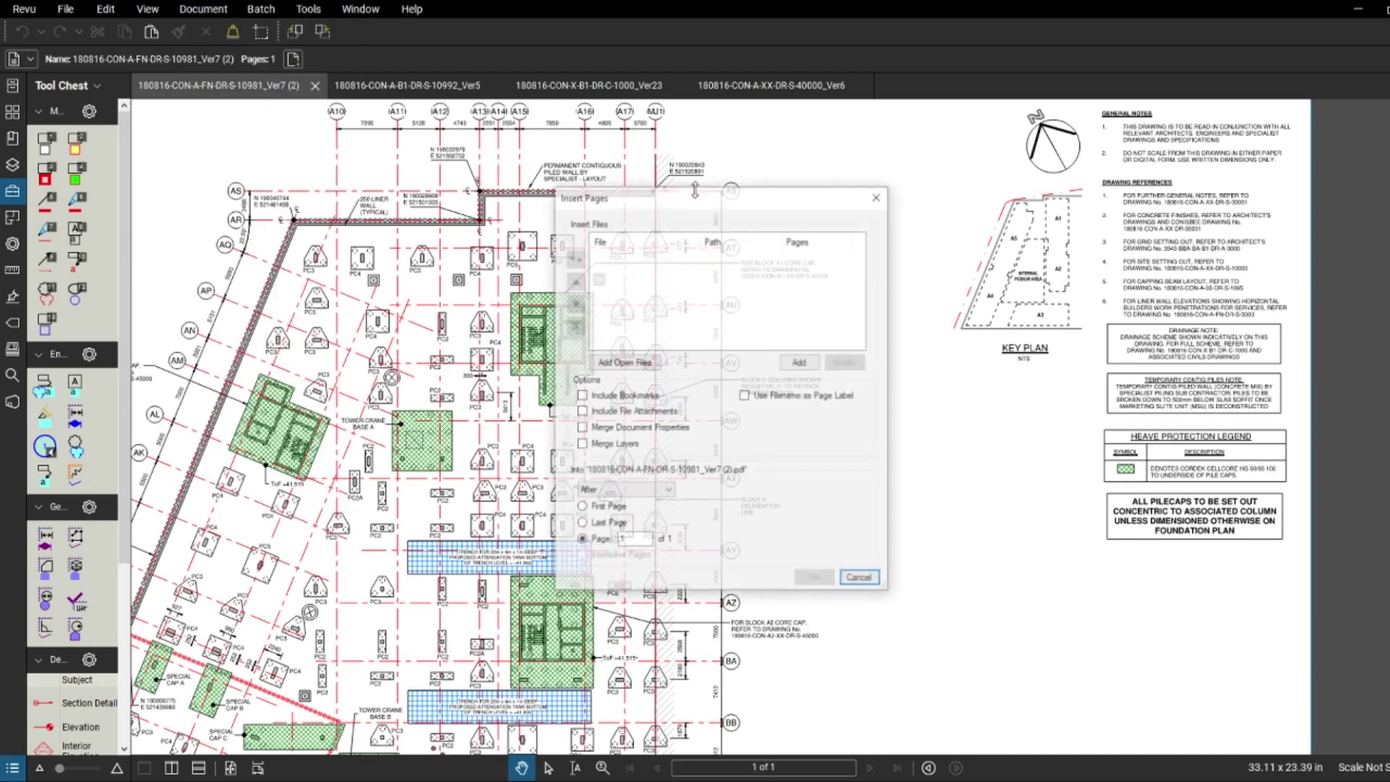
left_click(799, 362)
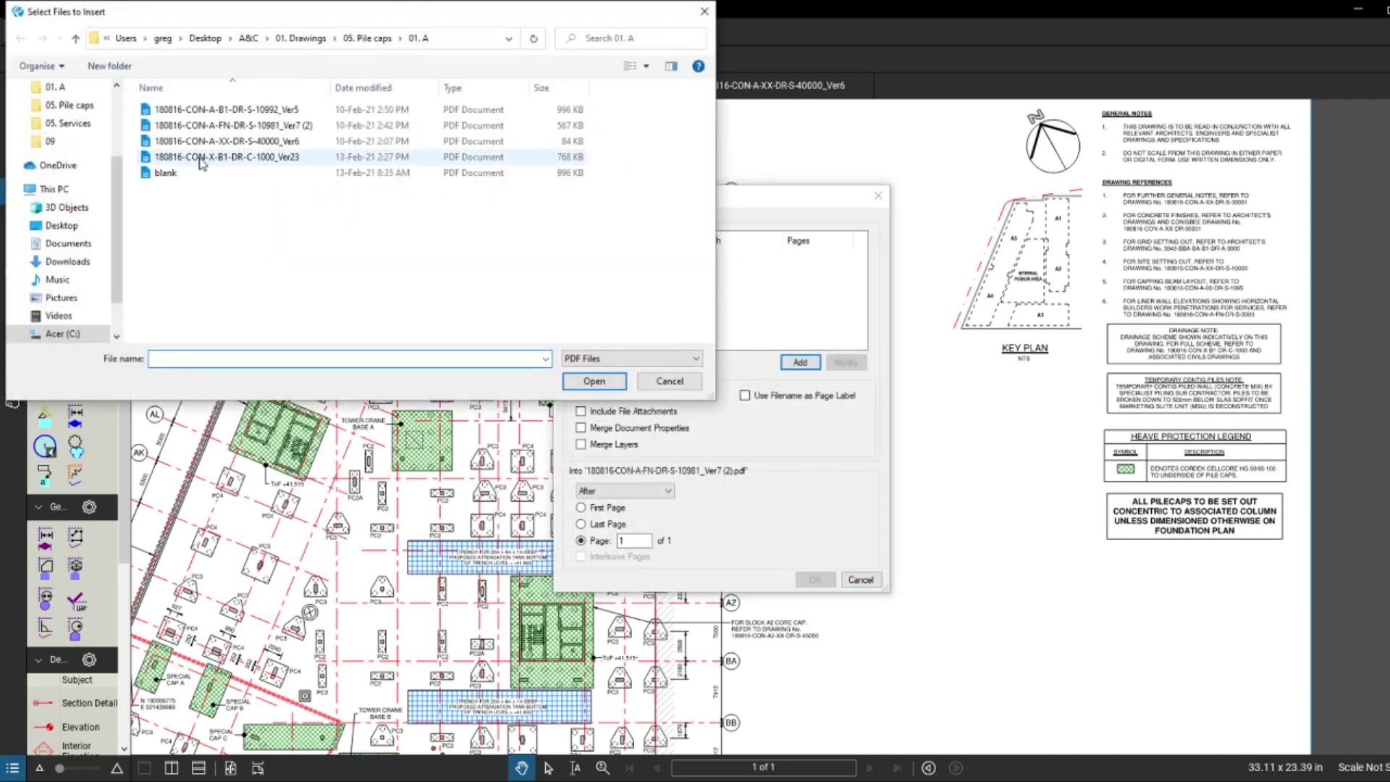
left_click(165, 172)
left_click(594, 381)
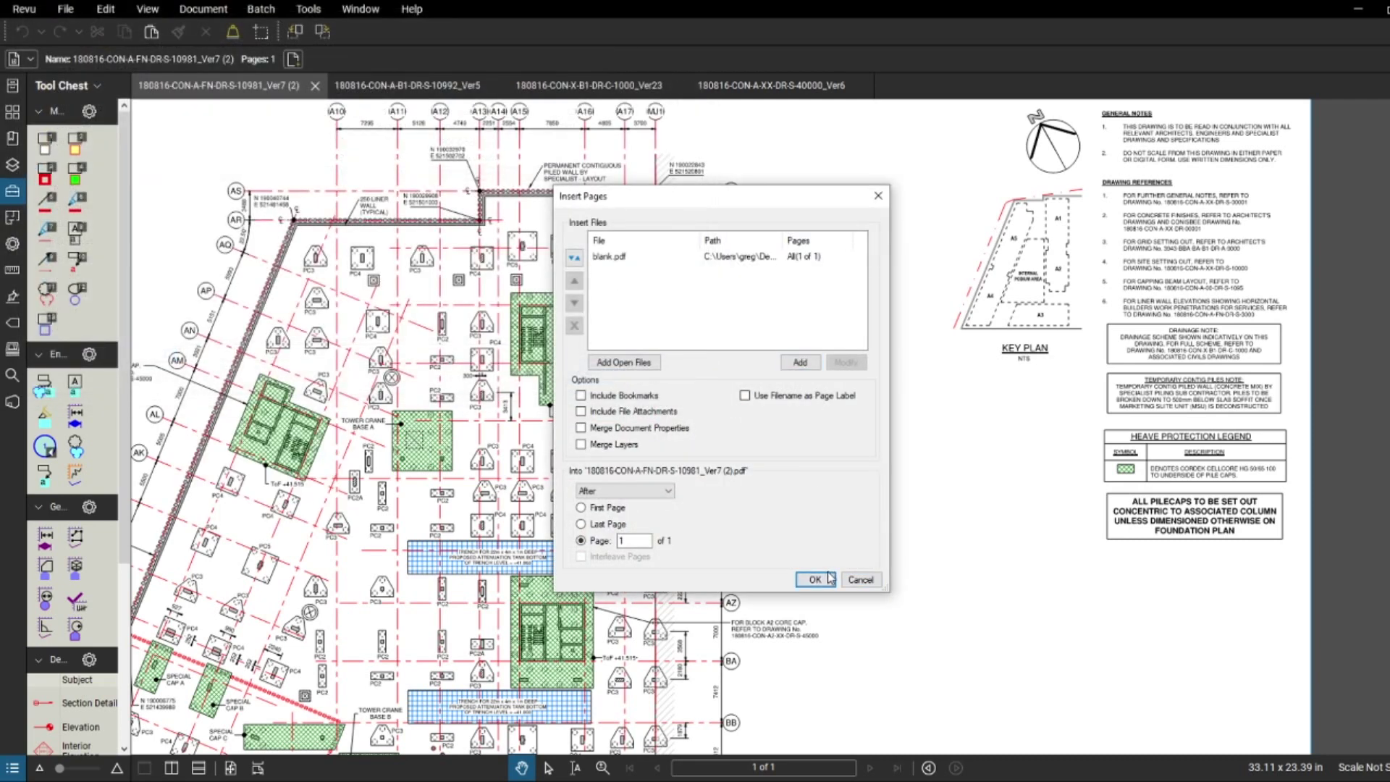
left_click(815, 579)
scroll(797, 365, "up", 6)
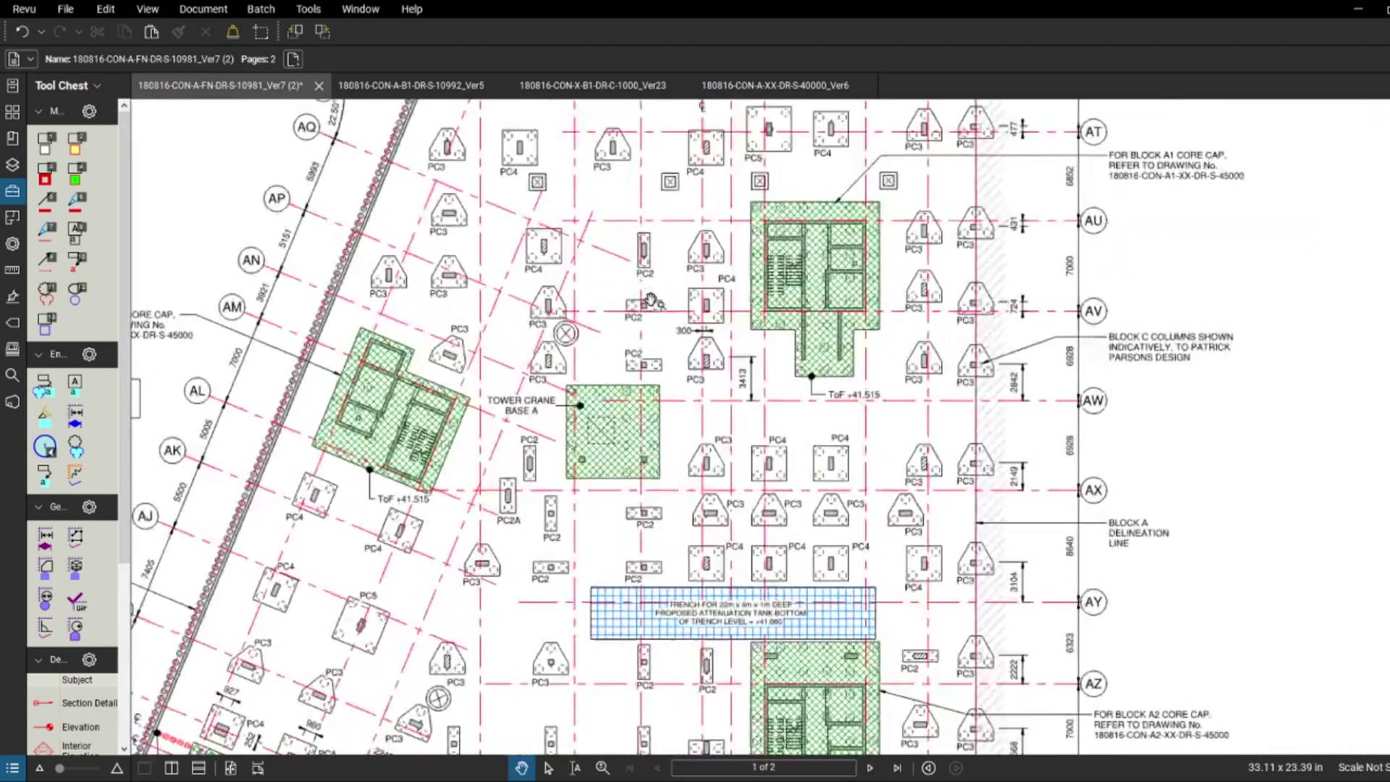
scroll(650, 299, "down", 5)
scroll(624, 251, "up", 3)
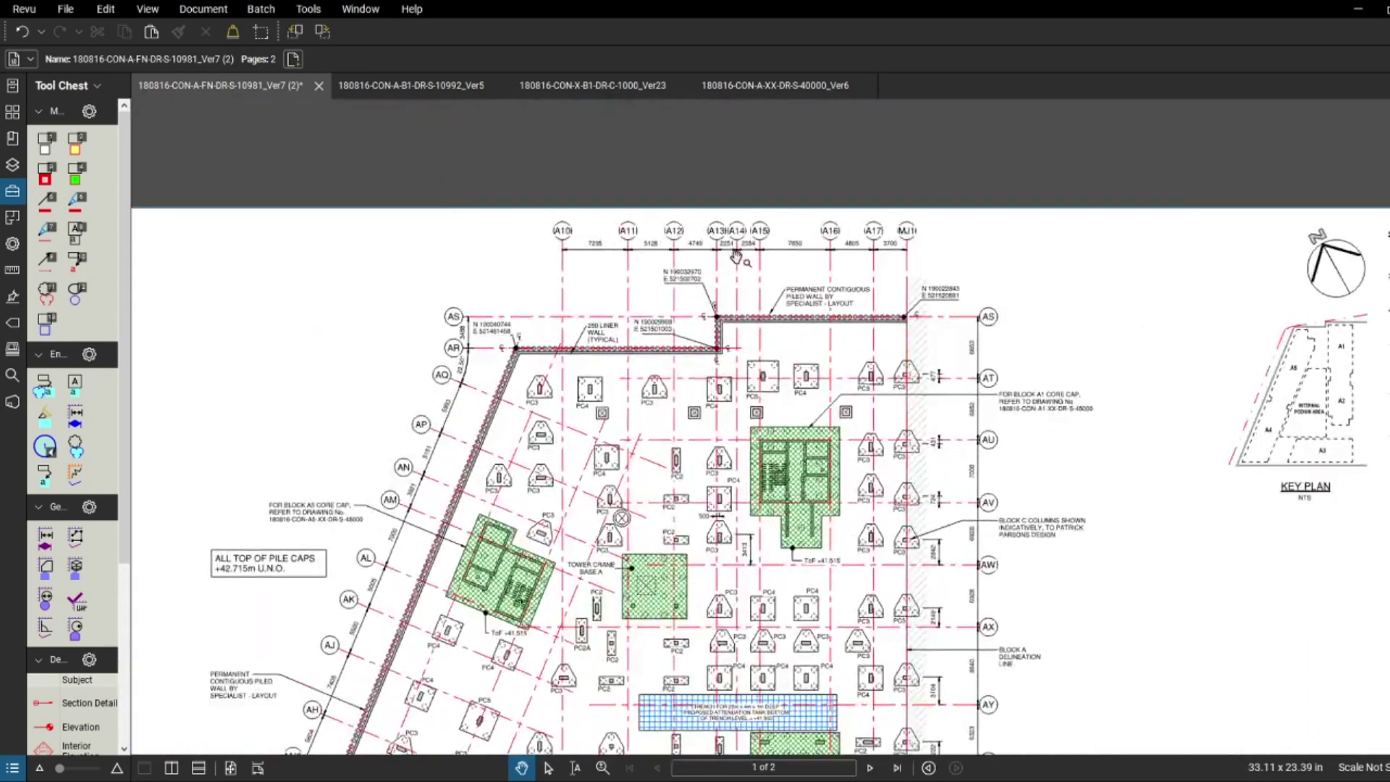
- Take a snapshot of the PC2, PC3 and PC4 pile caps between grid lines AU and AV, beside the Block A1 core
scroll(682, 391, "down", 1)
scroll(675, 393, "up", 3)
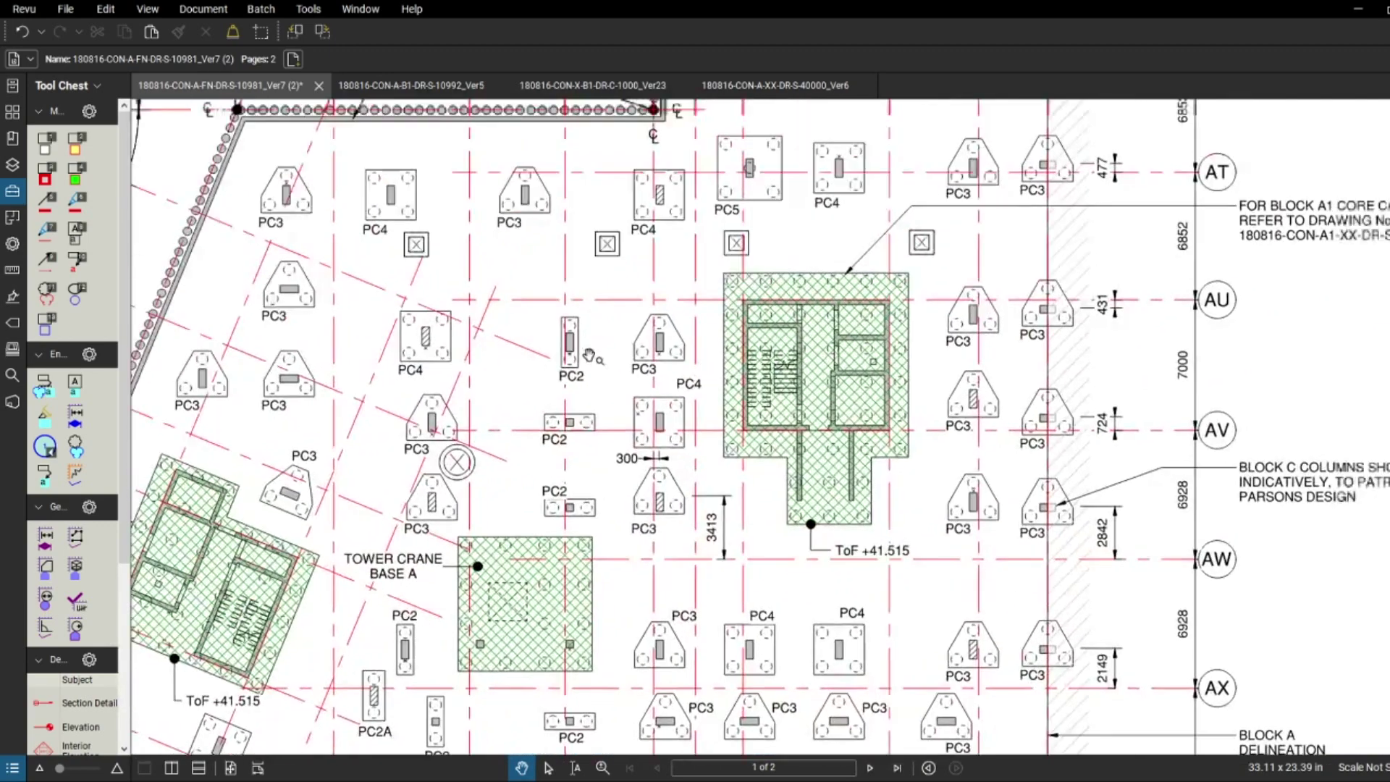
scroll(597, 361, "up", 1)
scroll(597, 361, "up", 1)
key("g")
left_click_drag(376, 256, 817, 528)
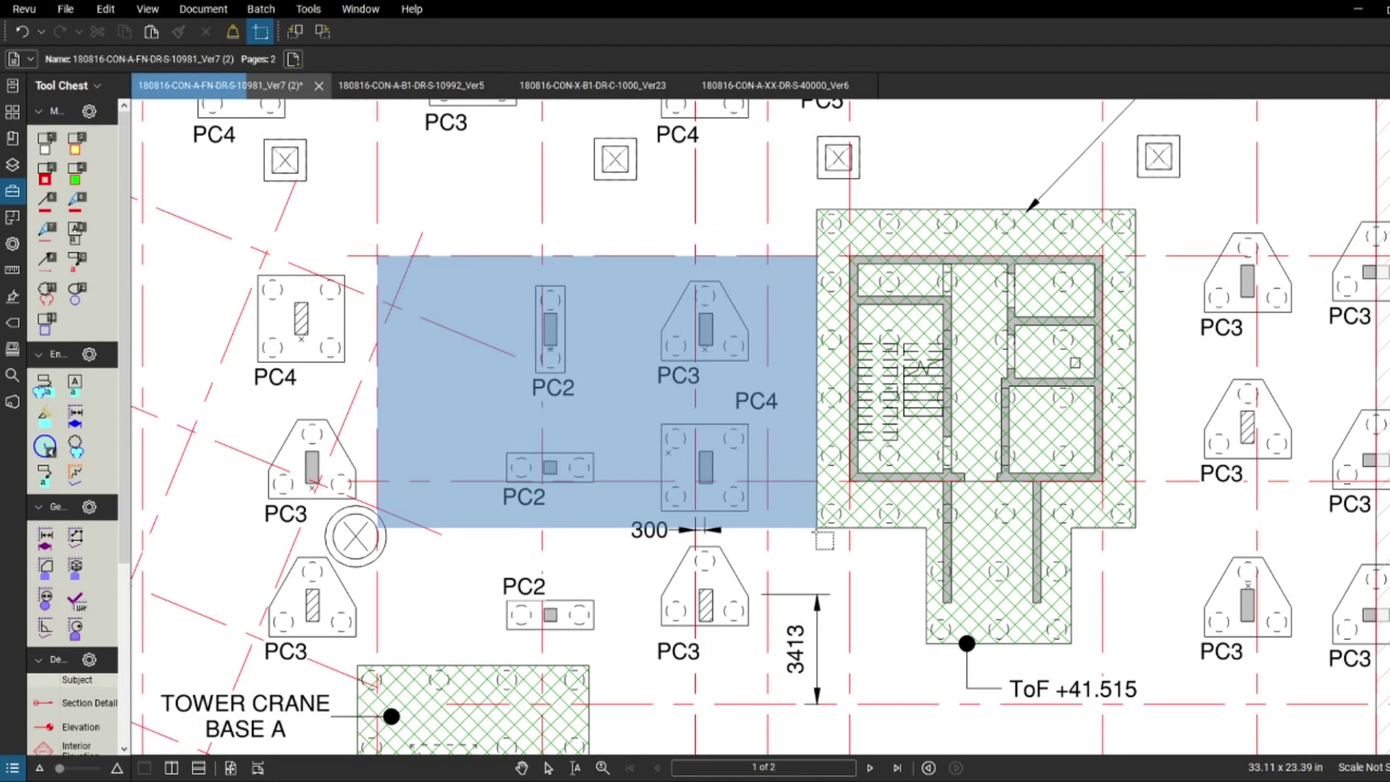
- Paste the pile cap snapshot onto the blank second page and position it in the page's upper area
scroll(823, 539, "down", 6)
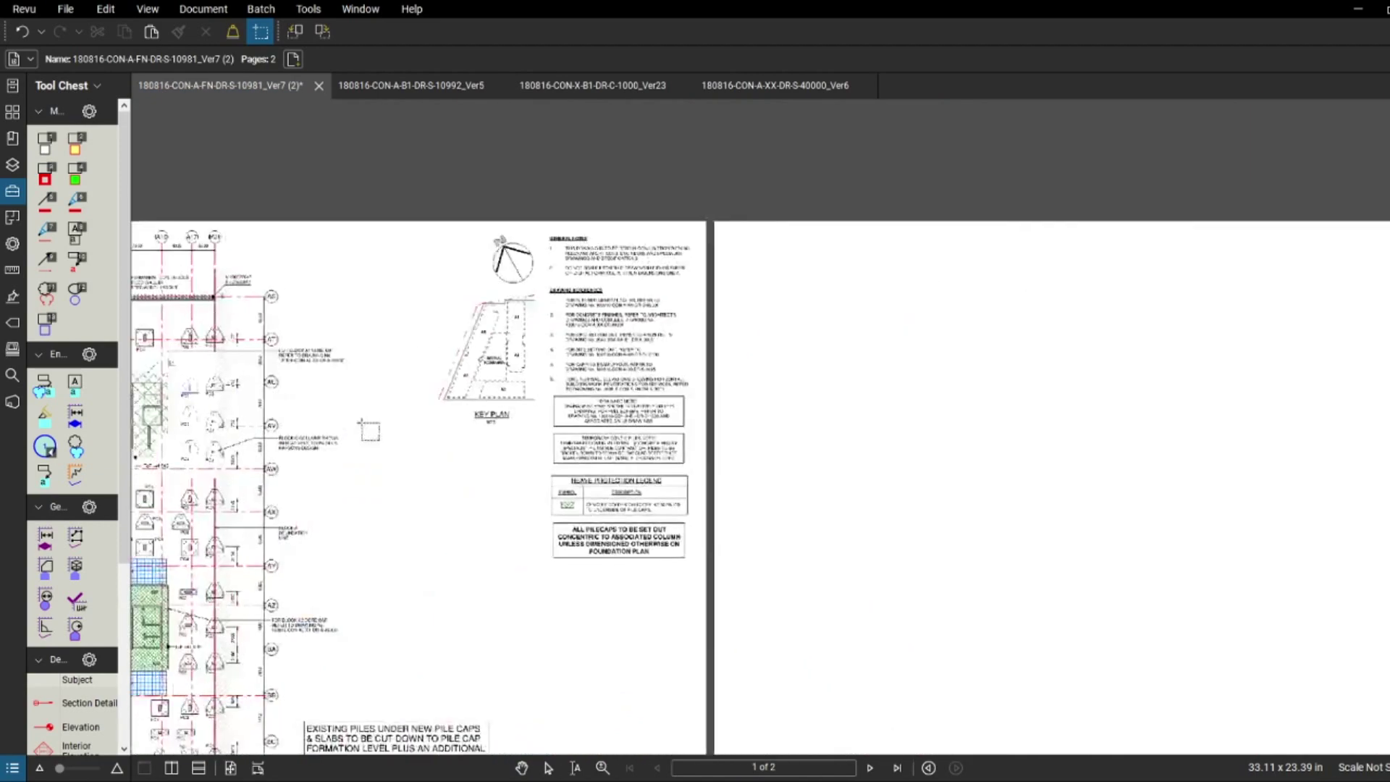
left_click(733, 373)
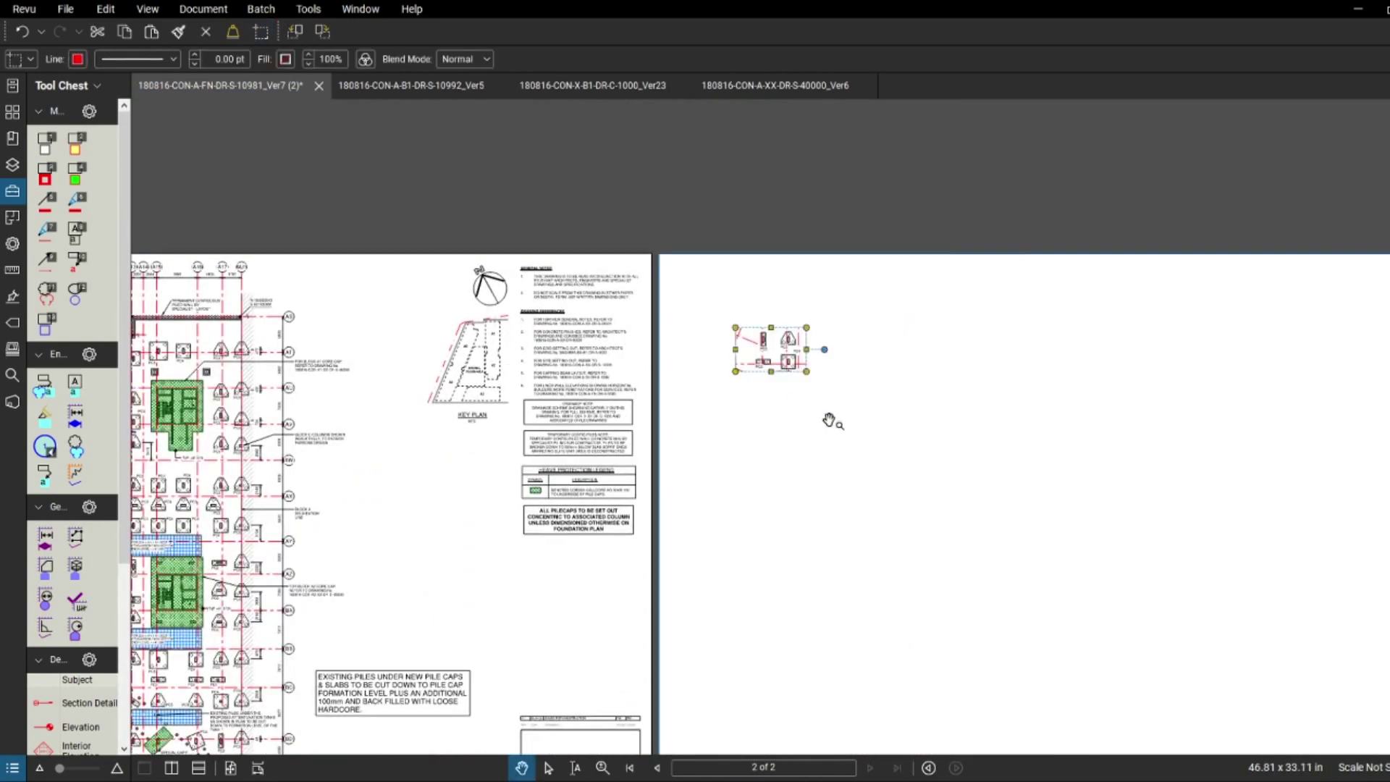
scroll(796, 401, "down", 3)
left_click_drag(708, 321, 772, 344)
left_click(844, 384)
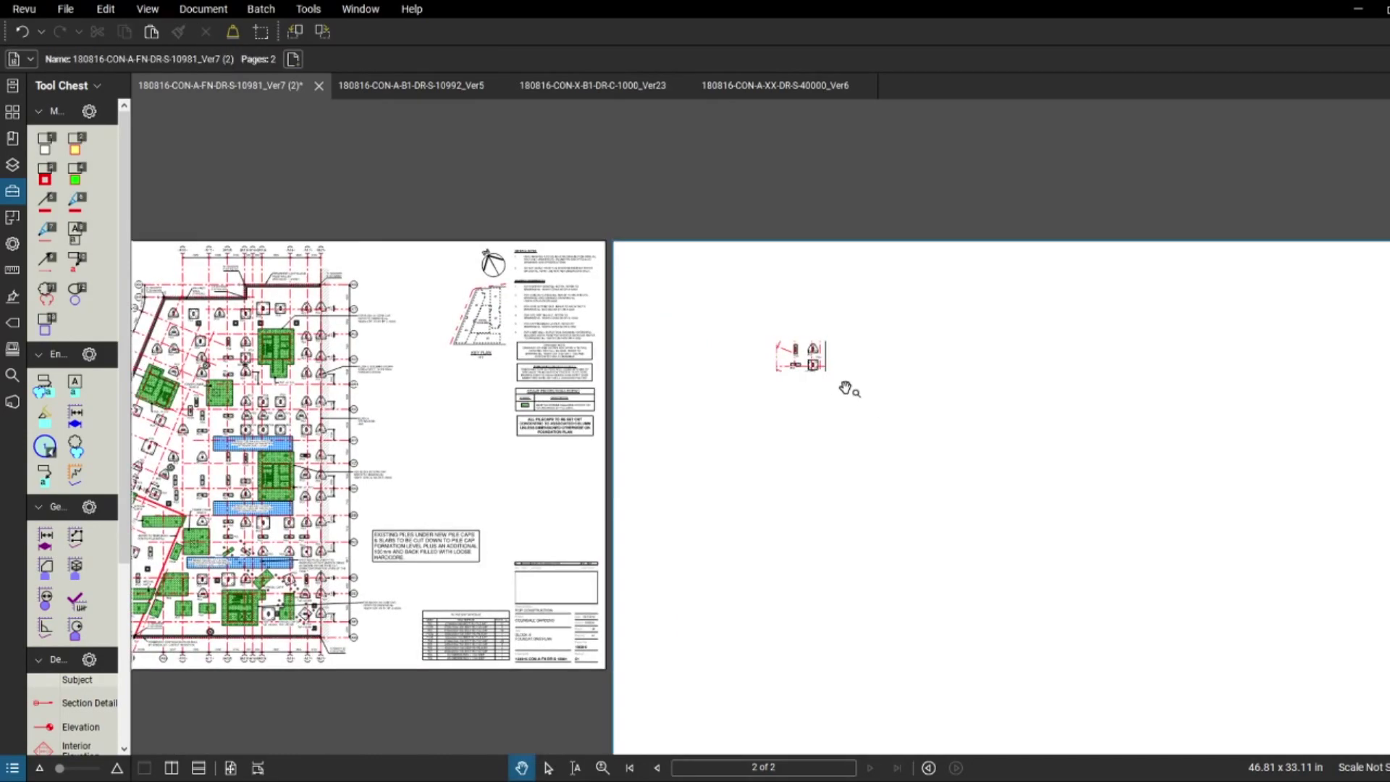
scroll(812, 367, "down", 1)
scroll(813, 369, "up", 3)
scroll(813, 369, "down", 2)
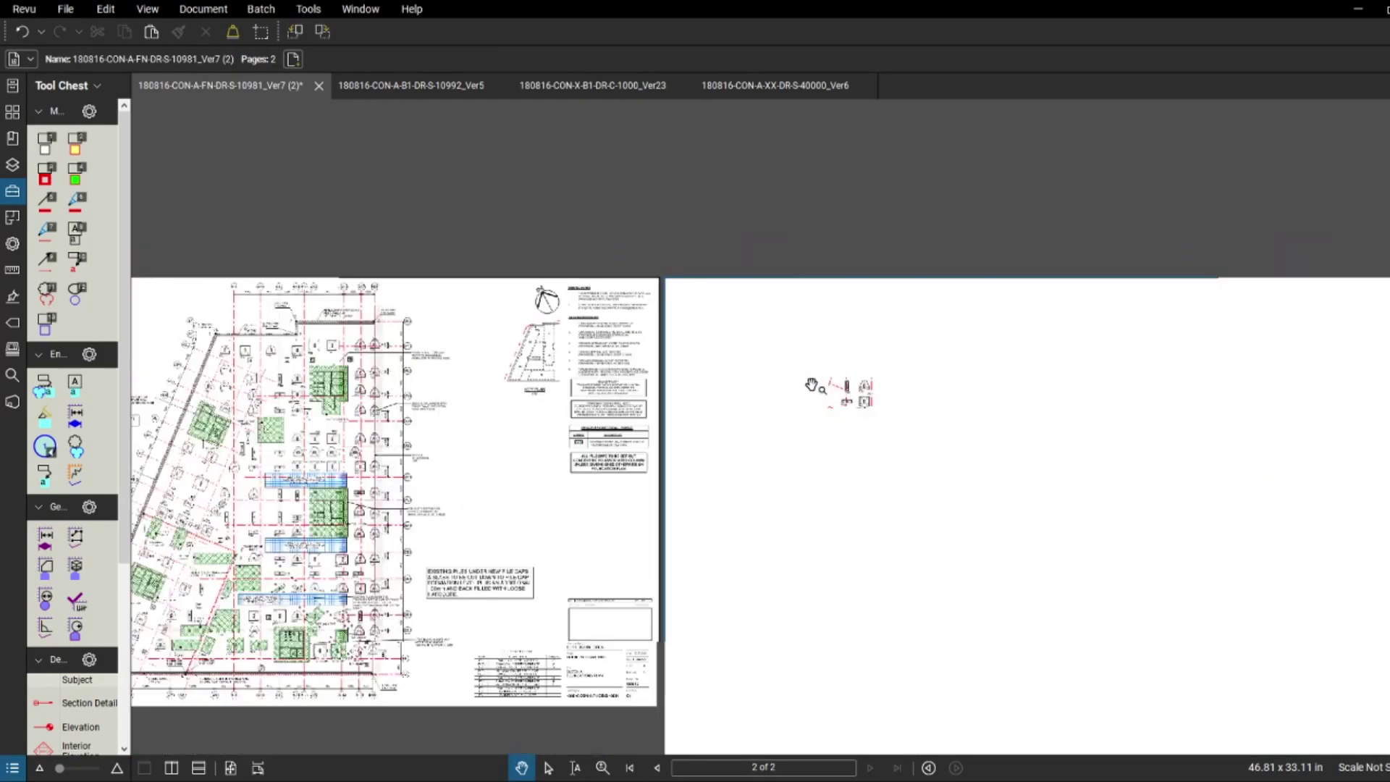
- Snapshot the same column bay beside the Block A1 core on basement plan 180816-CON-A-B1-DR-S-10992 and paste it beside the pile cap snapshot
left_click(434, 90)
scroll(568, 310, "up", 5)
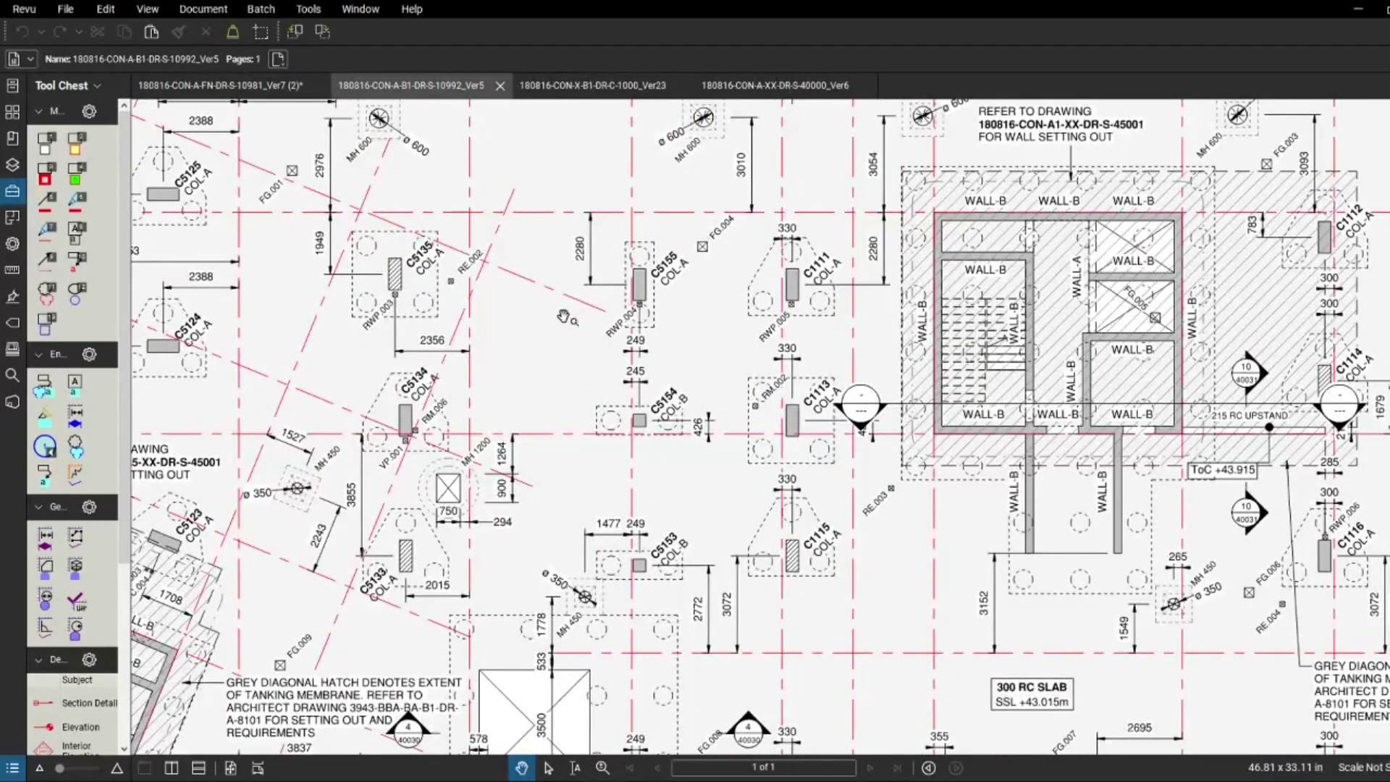
left_click_drag(568, 310, 512, 355)
key("g")
left_click_drag(413, 259, 847, 514)
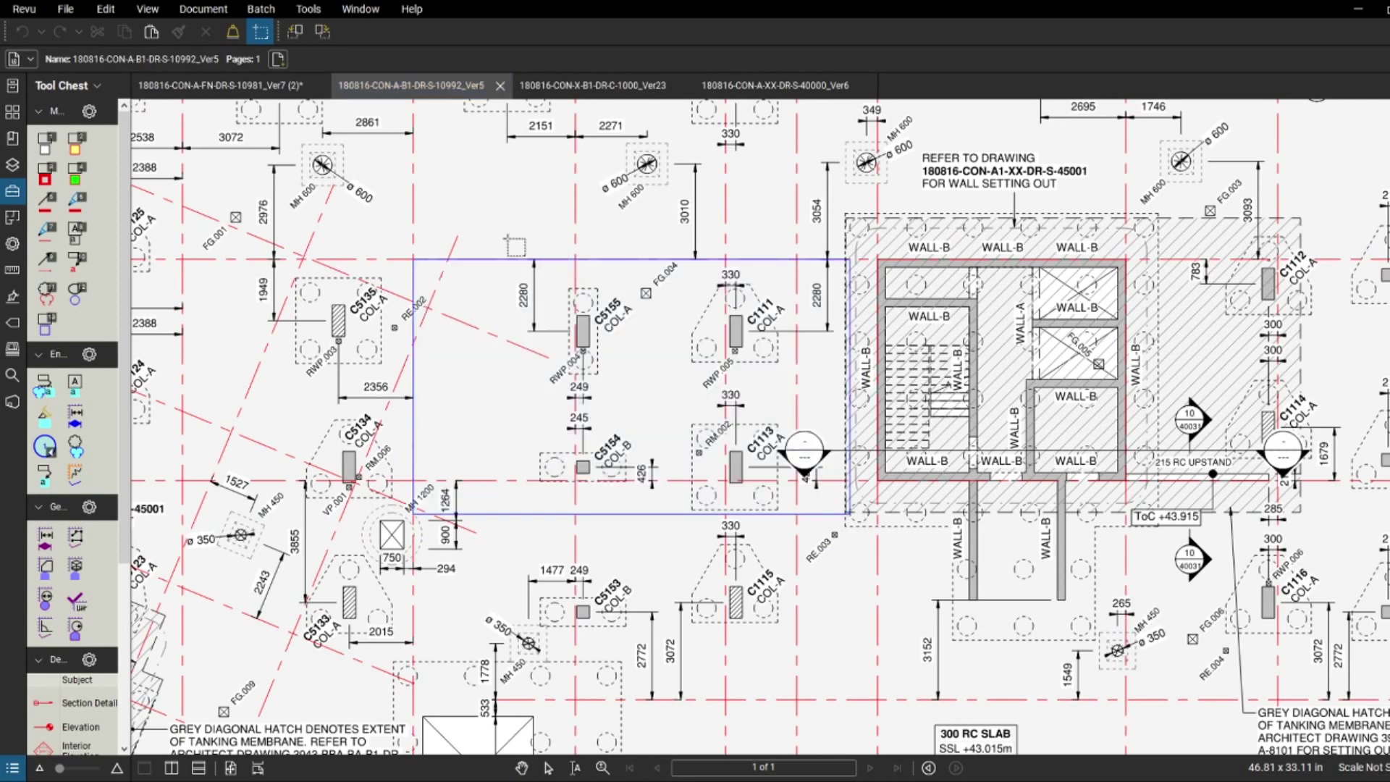
left_click(248, 89)
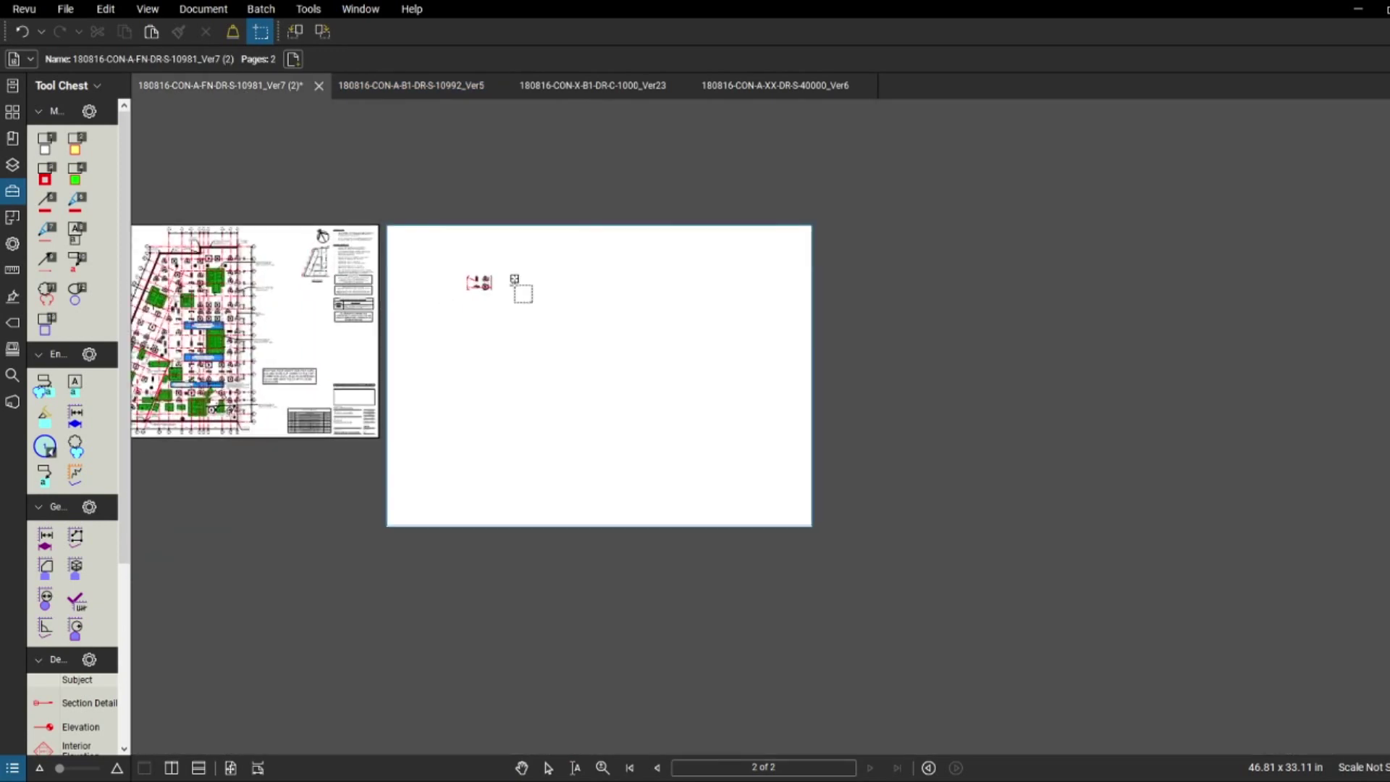
left_click(514, 284)
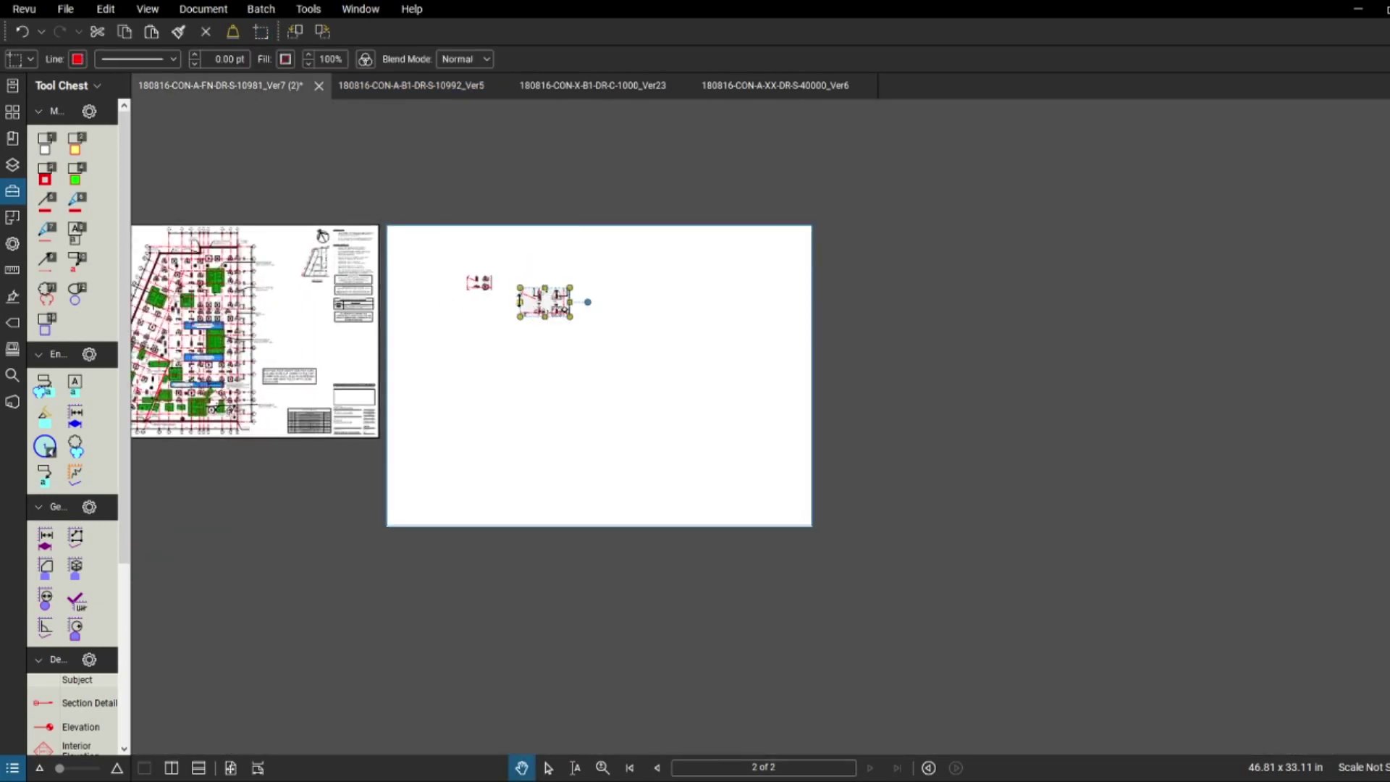
- Snapshot the matching bay on drainage drawing 180816-CON-X-B1-DR-C-1000 and paste it onto the blank page beside the basement snapshot
left_click(533, 86)
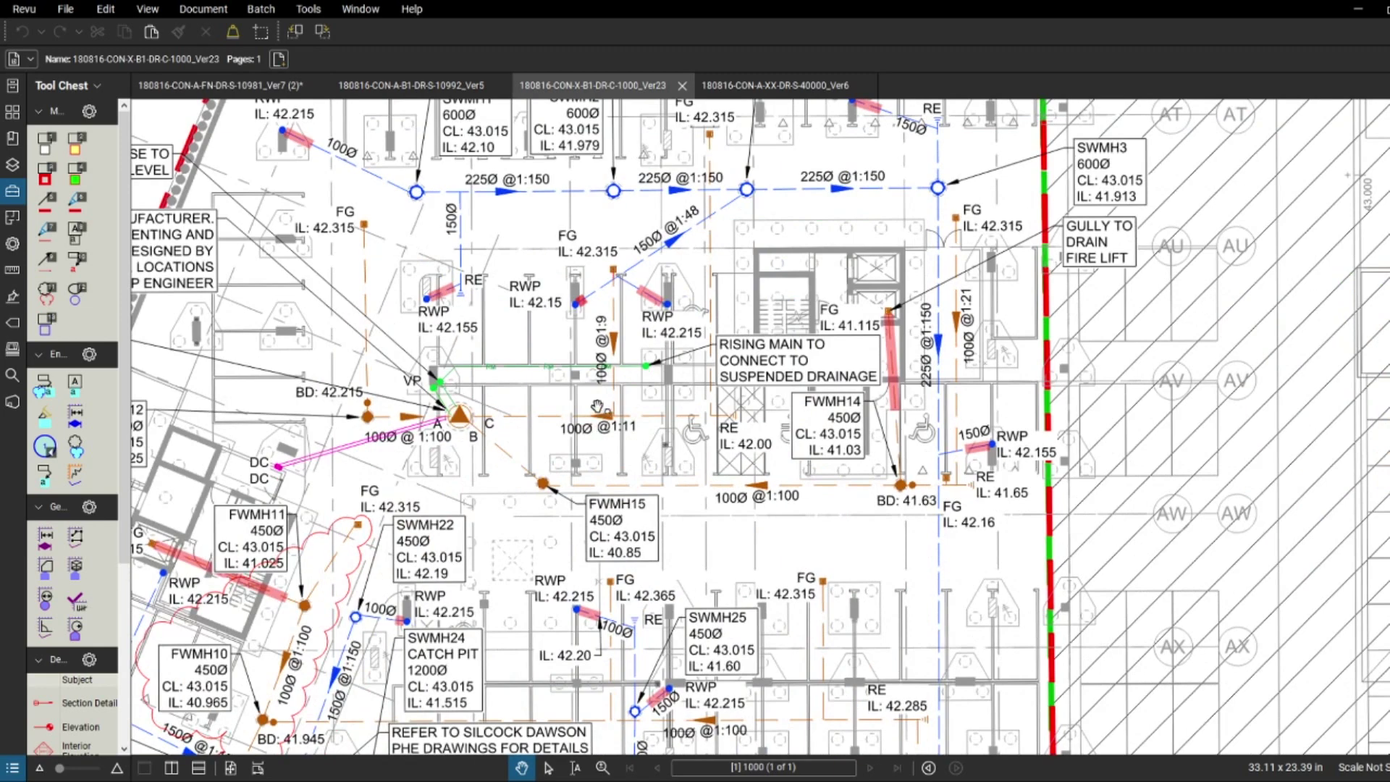
left_click_drag(595, 374, 476, 426)
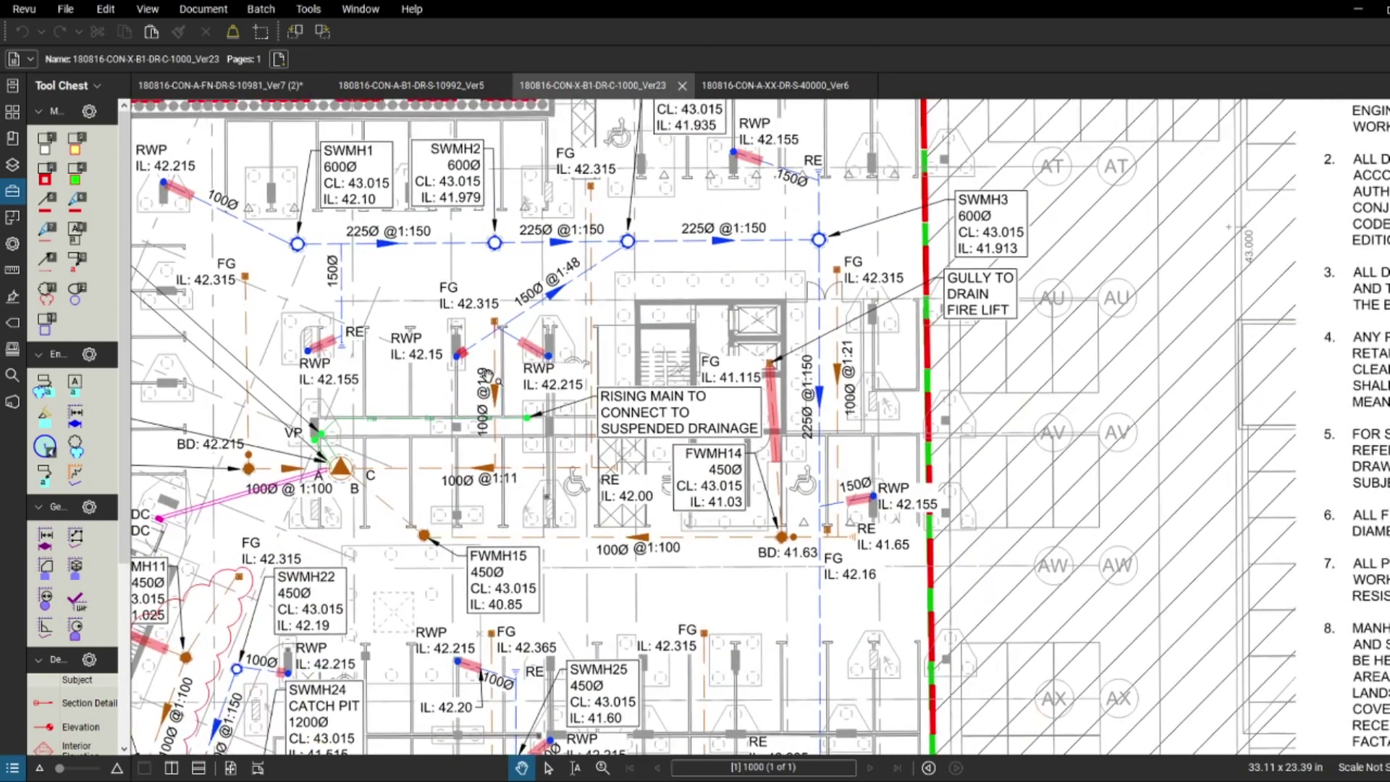
key("g")
mouse_move(355, 301)
left_mouse_down()
mouse_move(600, 491)
mouse_move(615, 480)
mouse_move(598, 467)
left_mouse_up()
left_click(195, 87)
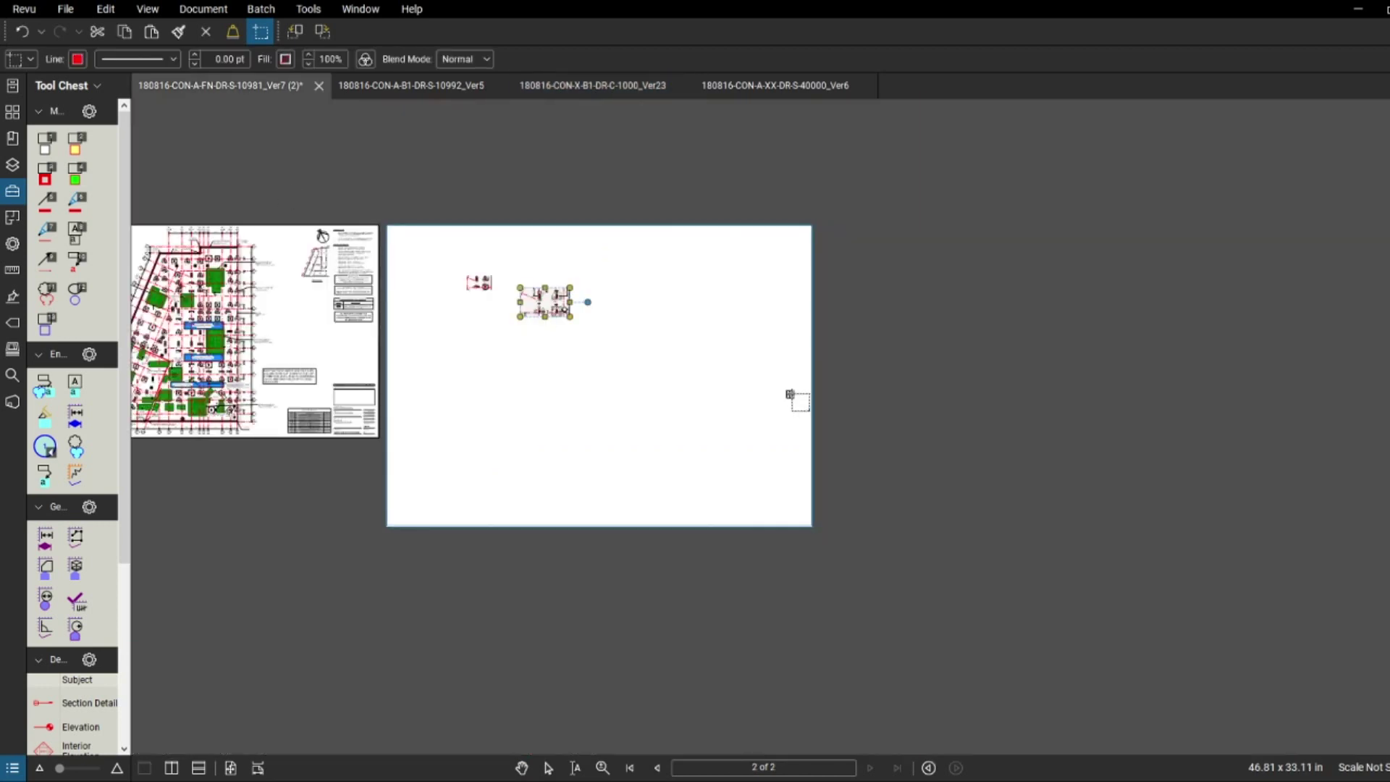
left_click(636, 308)
- Move the pile cap snapshot below the basement snapshot, and enlarge the drainage snapshot at the left end of the row
scroll(627, 310, "up", 3)
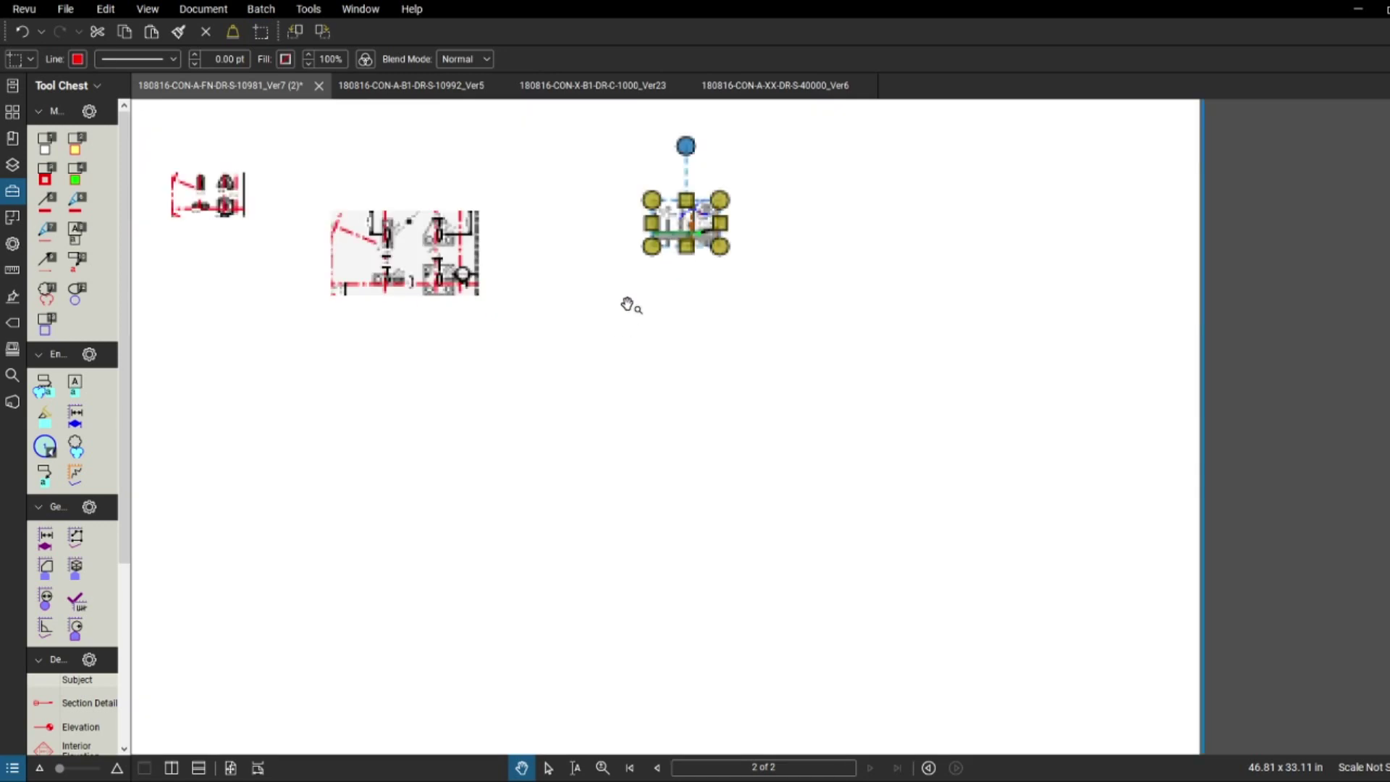
middle_click_drag(629, 310, 726, 356)
scroll(726, 356, "down", 2)
left_click_drag(763, 432, 893, 453)
left_click_drag(557, 333, 760, 539)
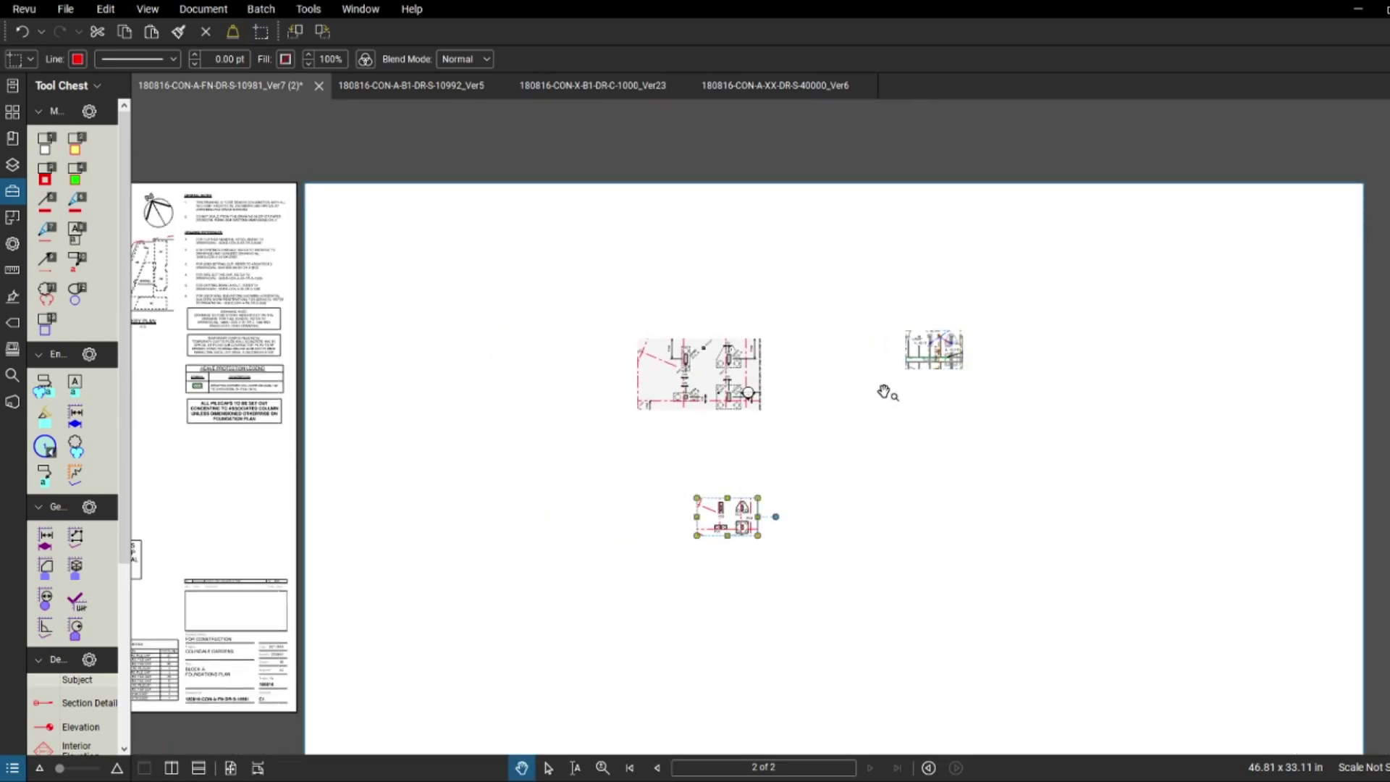
left_click_drag(933, 350, 571, 382)
left_click(891, 369)
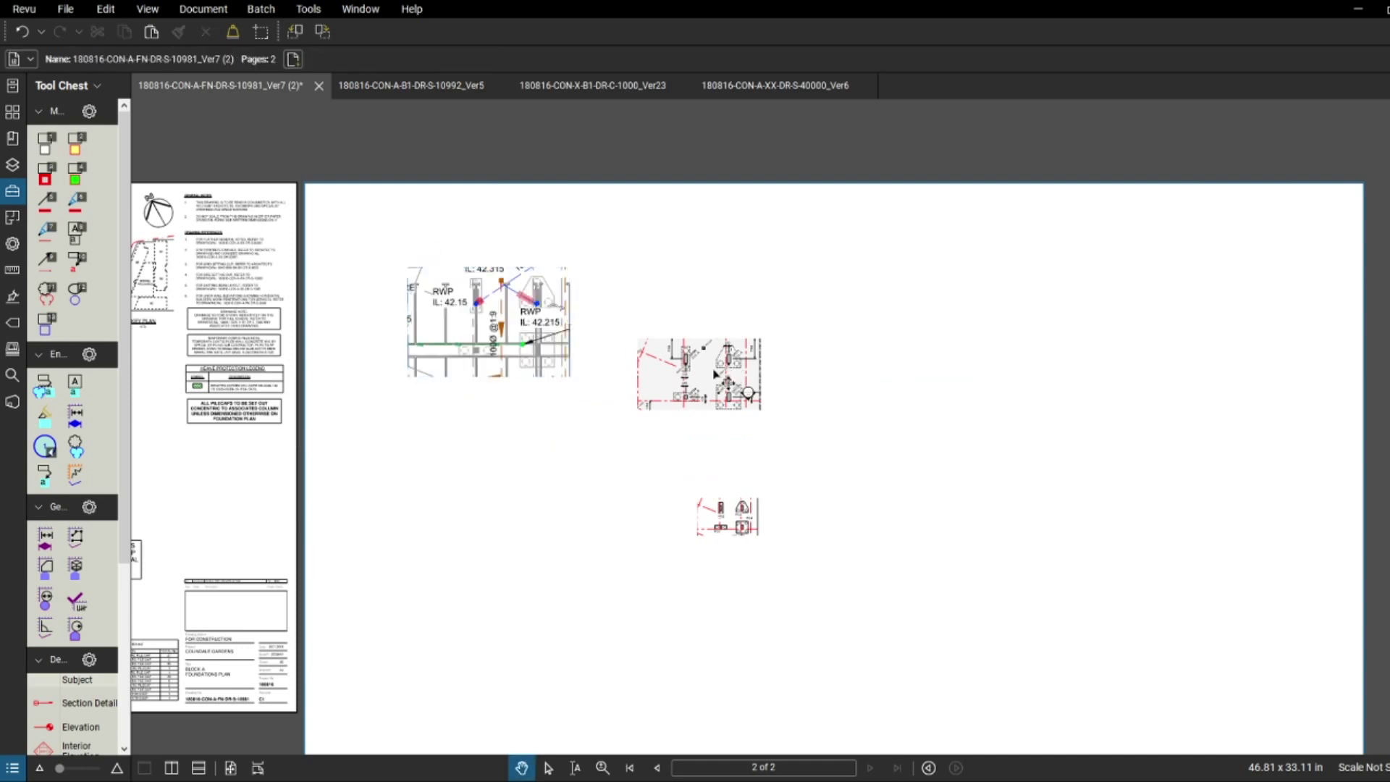
key("Escape")
- Enlarge the pile cap snapshot and place it directly right of the drainage snapshot, with the basement snapshot moved further right
left_click(744, 530)
left_click_drag(758, 536, 885, 646)
left_click_drag(832, 579, 737, 345)
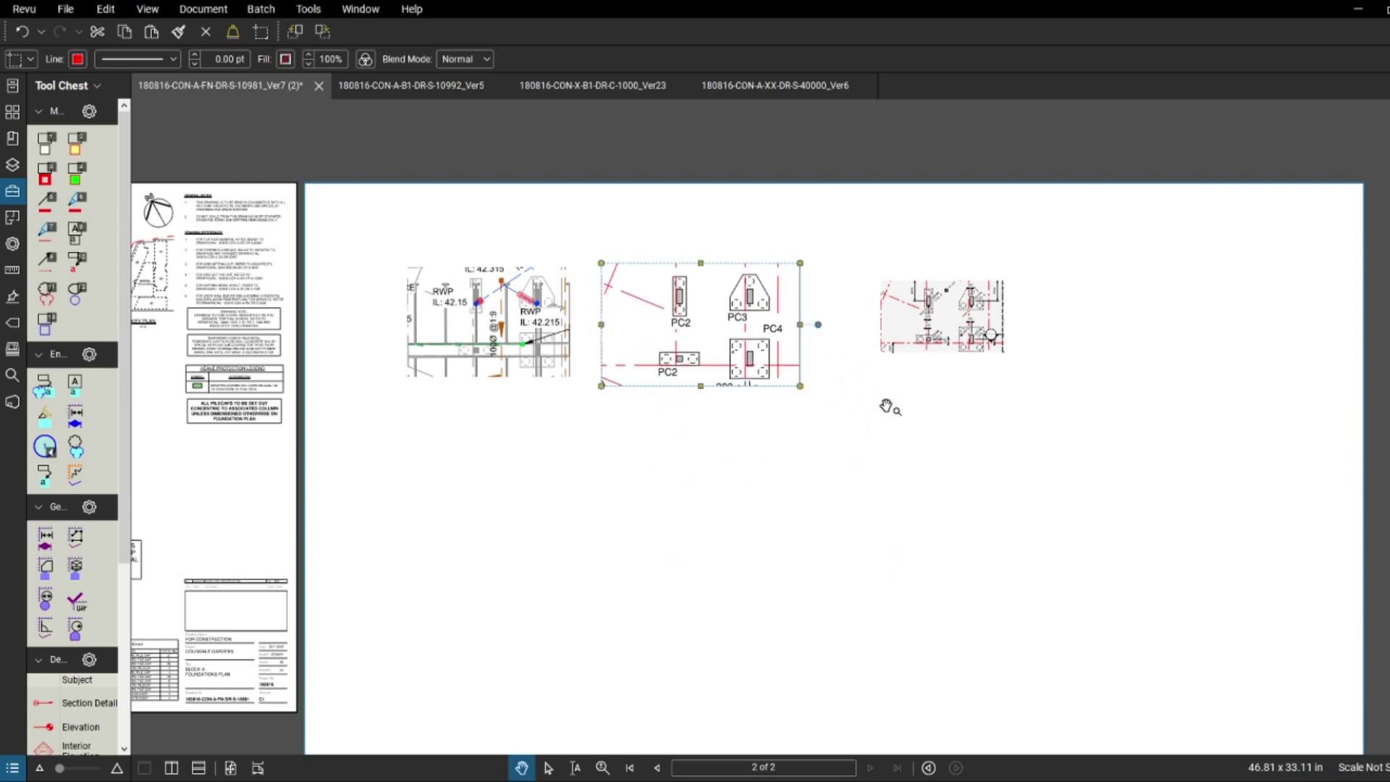
- Enlarge the basement snapshot and align it in the row to the right of the pile cap snapshot
left_click(941, 334)
left_click_drag(1006, 354, 1118, 415)
left_click_drag(1022, 354, 977, 331)
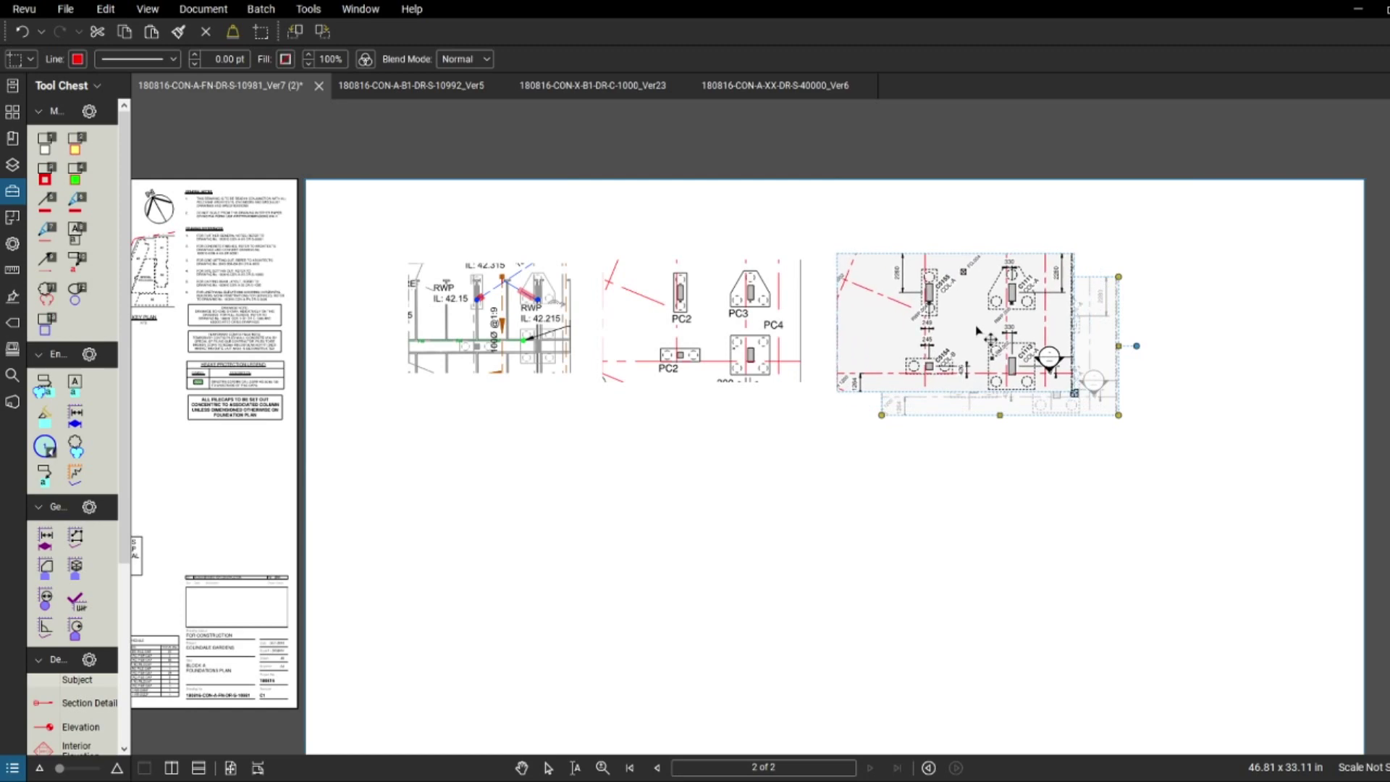
key("Escape")
scroll(1046, 384, "up", 2)
scroll(769, 441, "down", 4)
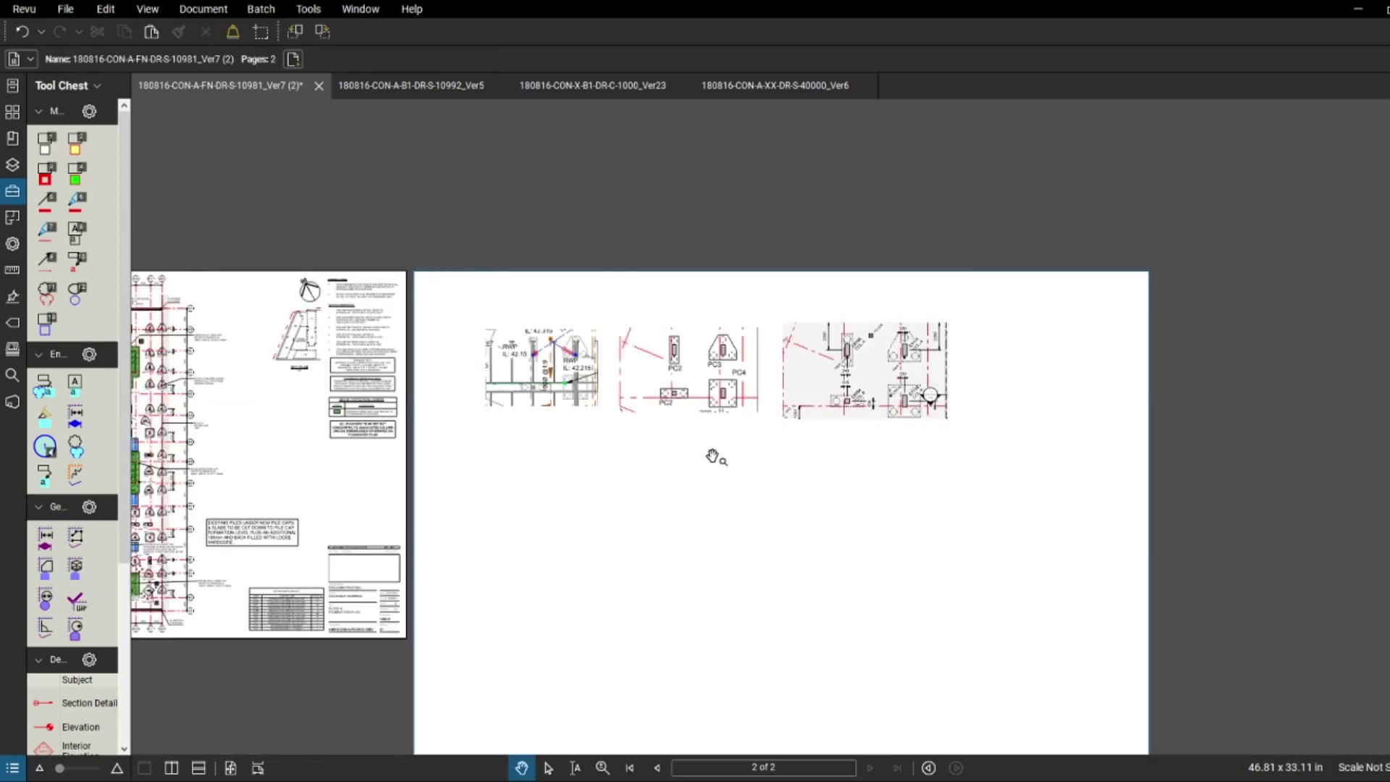
scroll(576, 402, "up", 3)
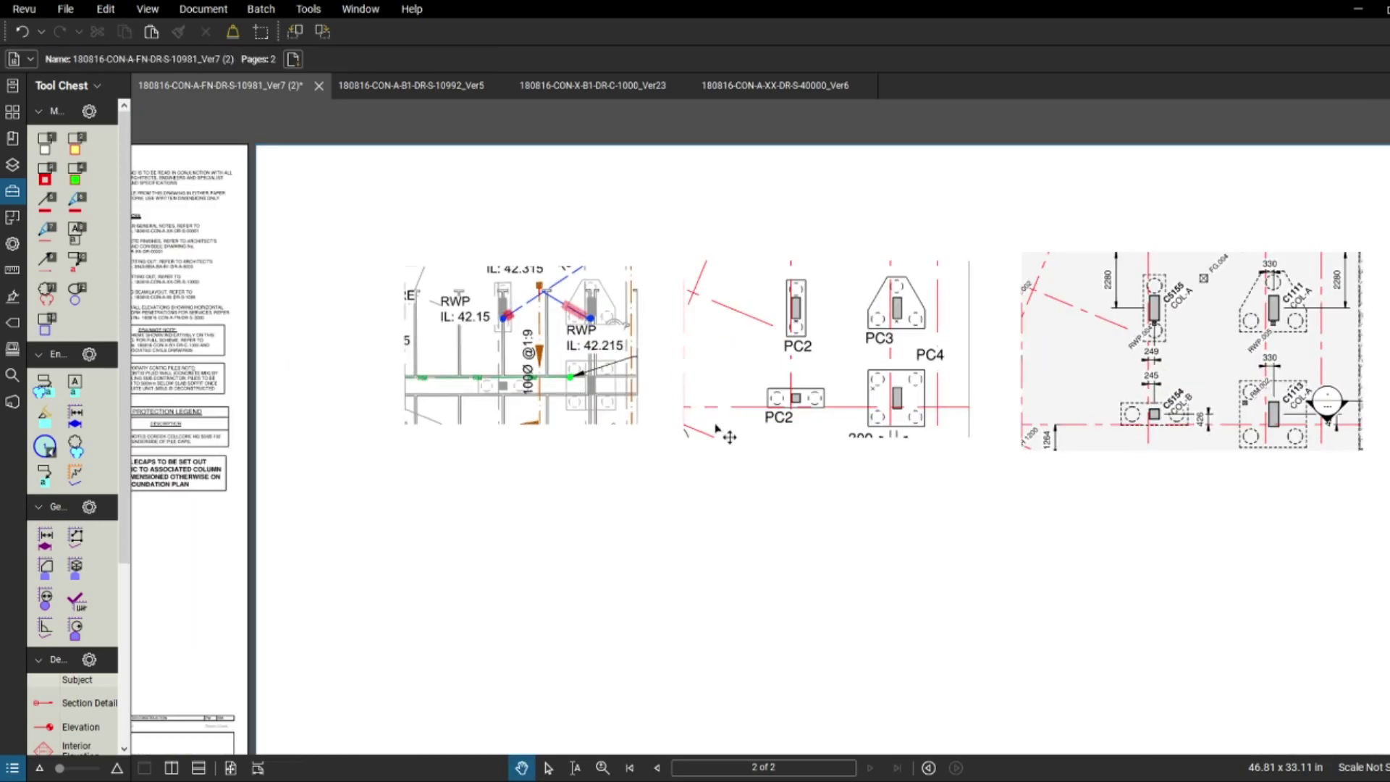
scroll(727, 442, "down", 3)
scroll(724, 447, "up", 1)
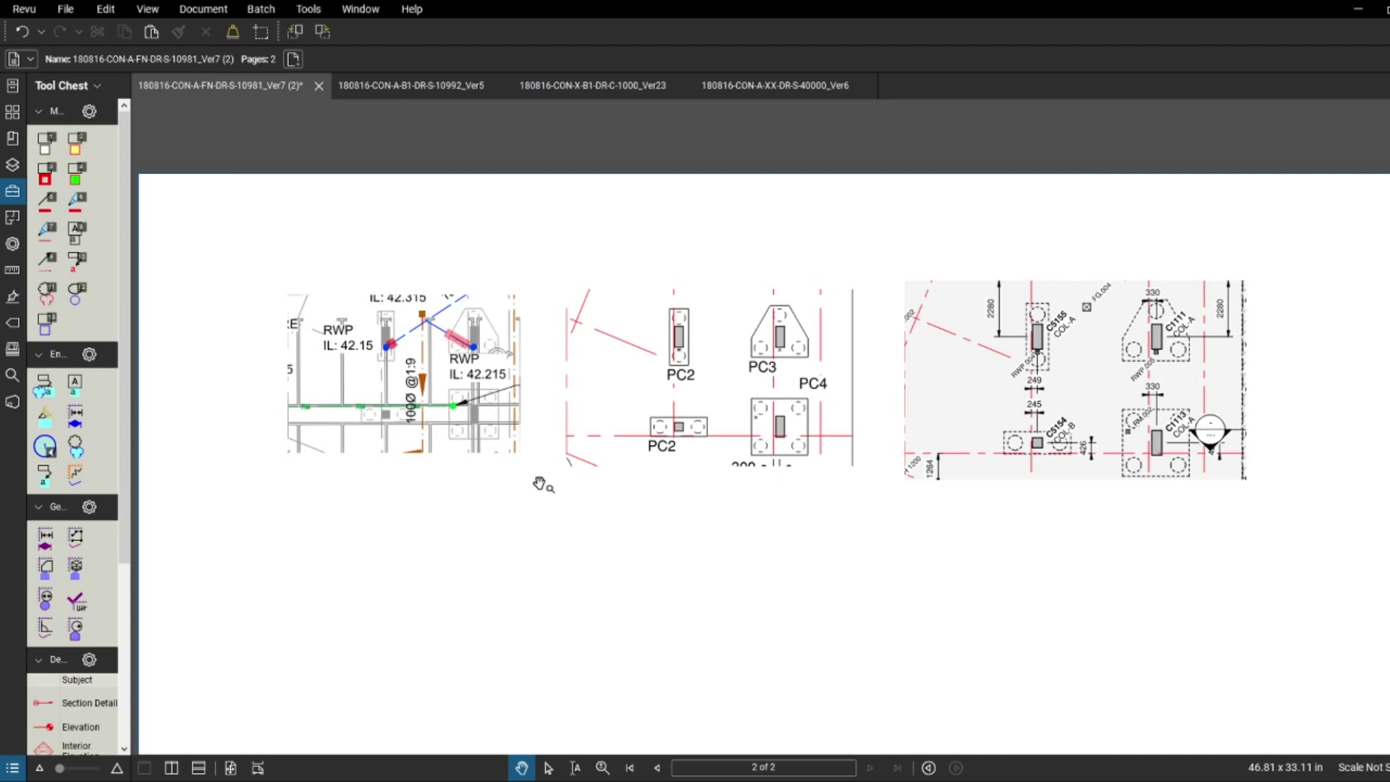
scroll(540, 484, "down", 4)
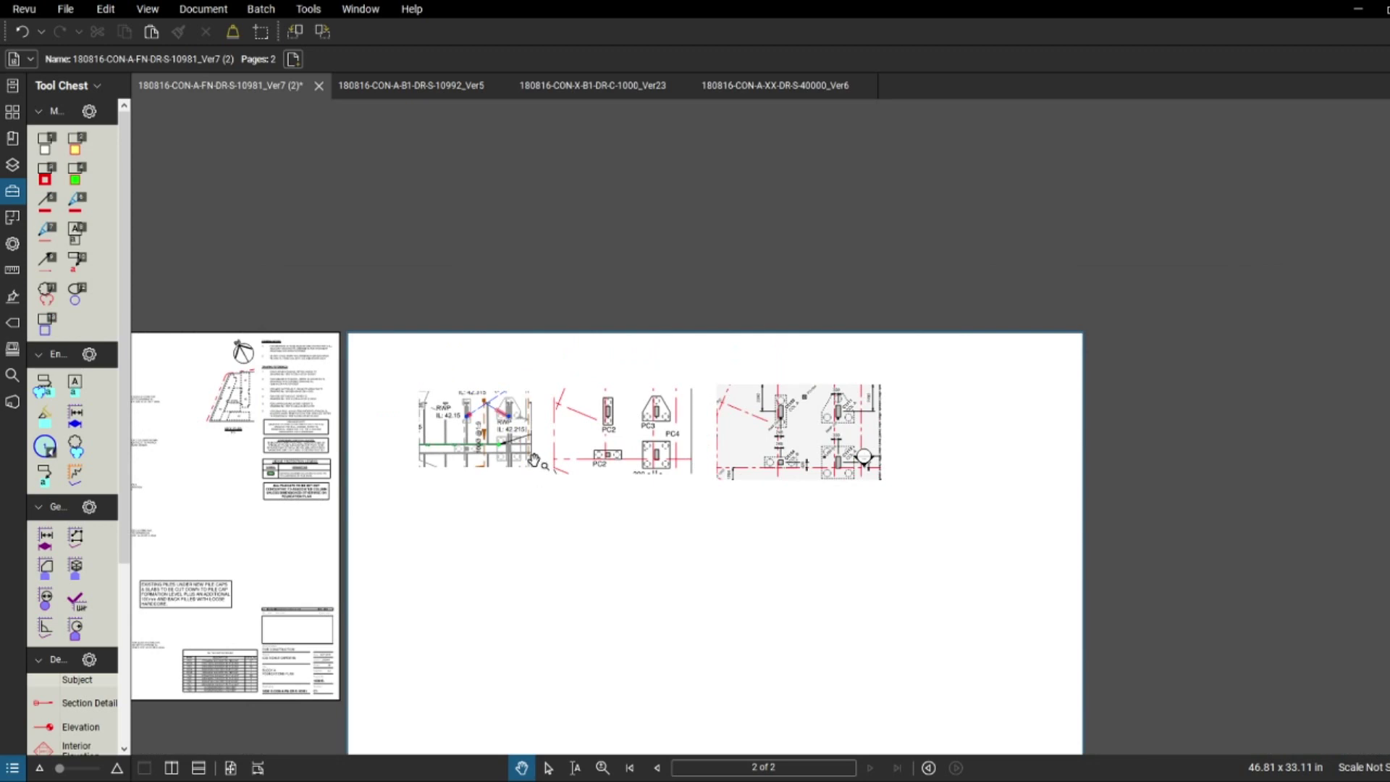
- Add the text label "drainage layout" at font size 72 and place it above the drainage snapshot
scroll(486, 385, "up", 5)
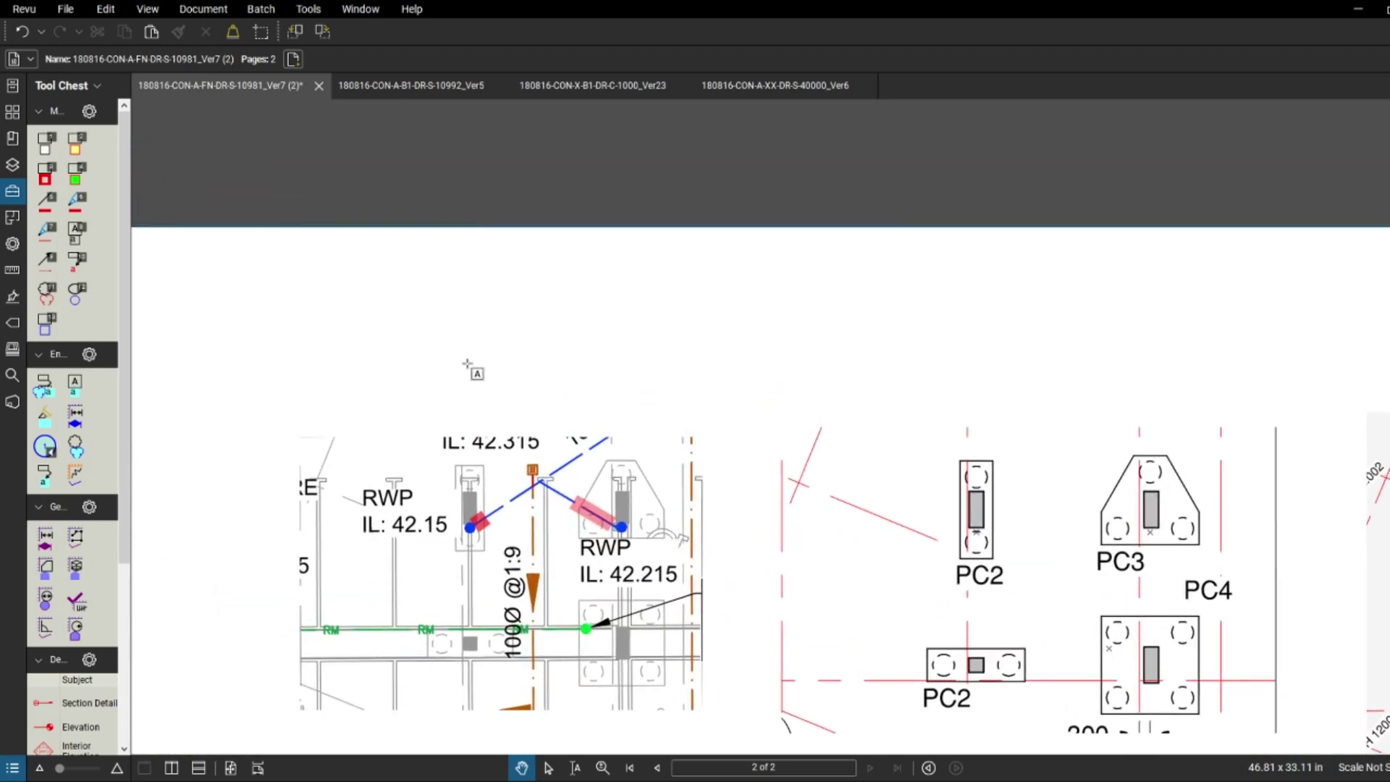
left_click_drag(404, 313, 674, 401)
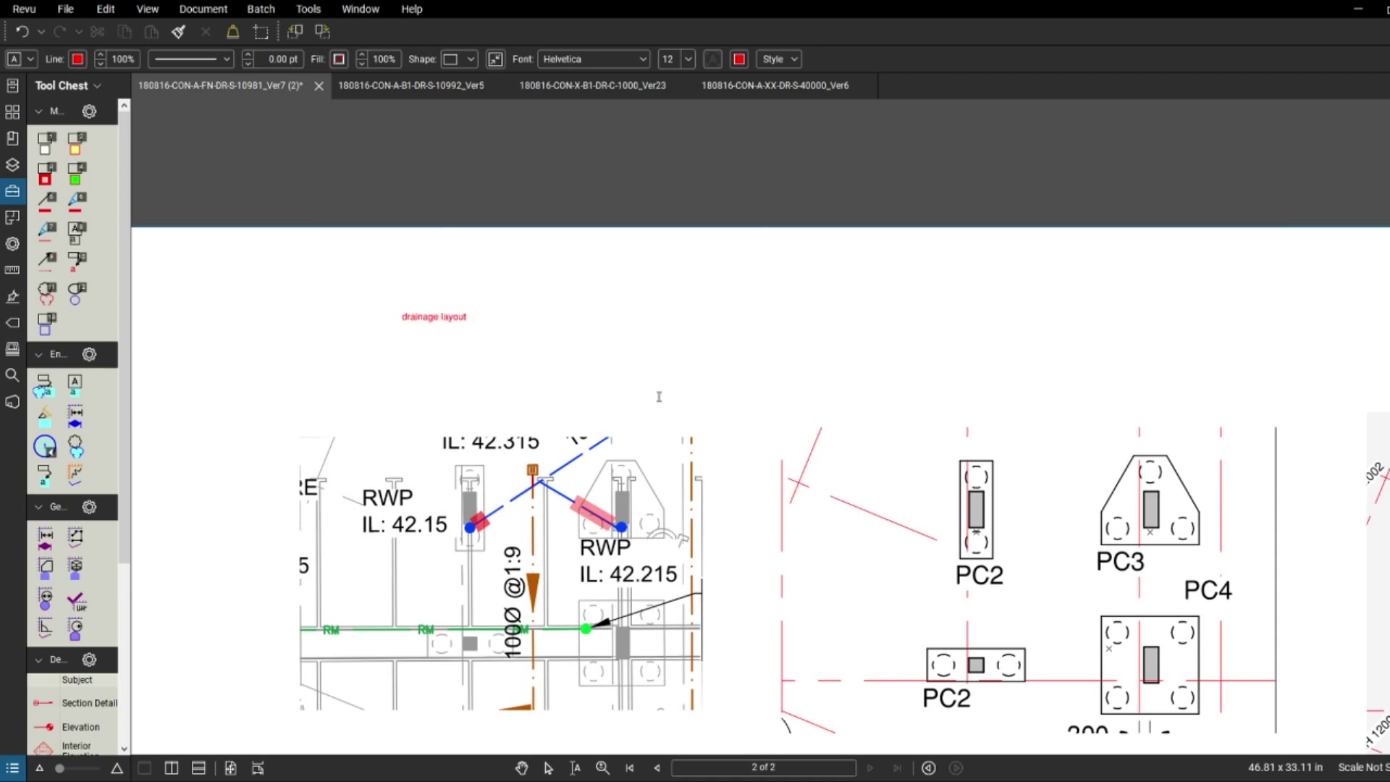
left_click(424, 312)
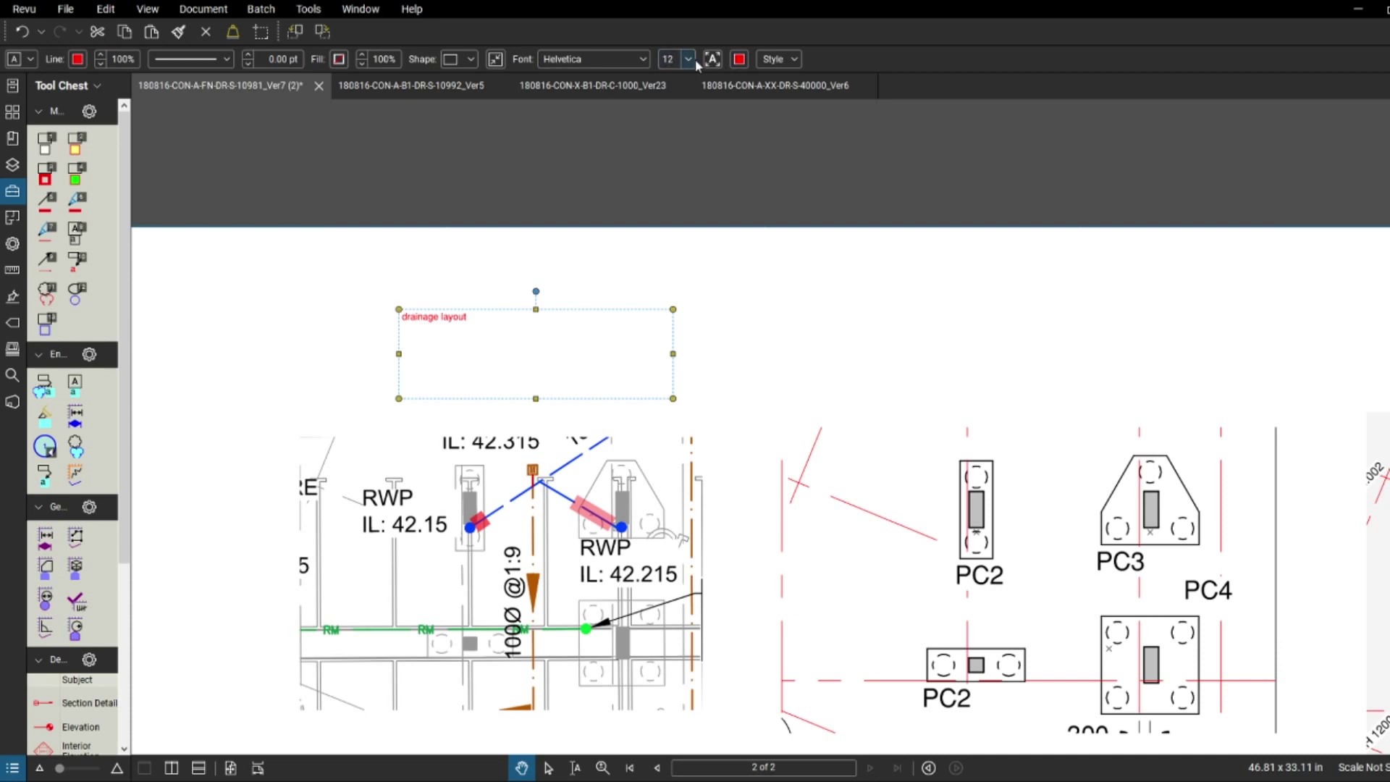
left_click(688, 59)
left_click(686, 300)
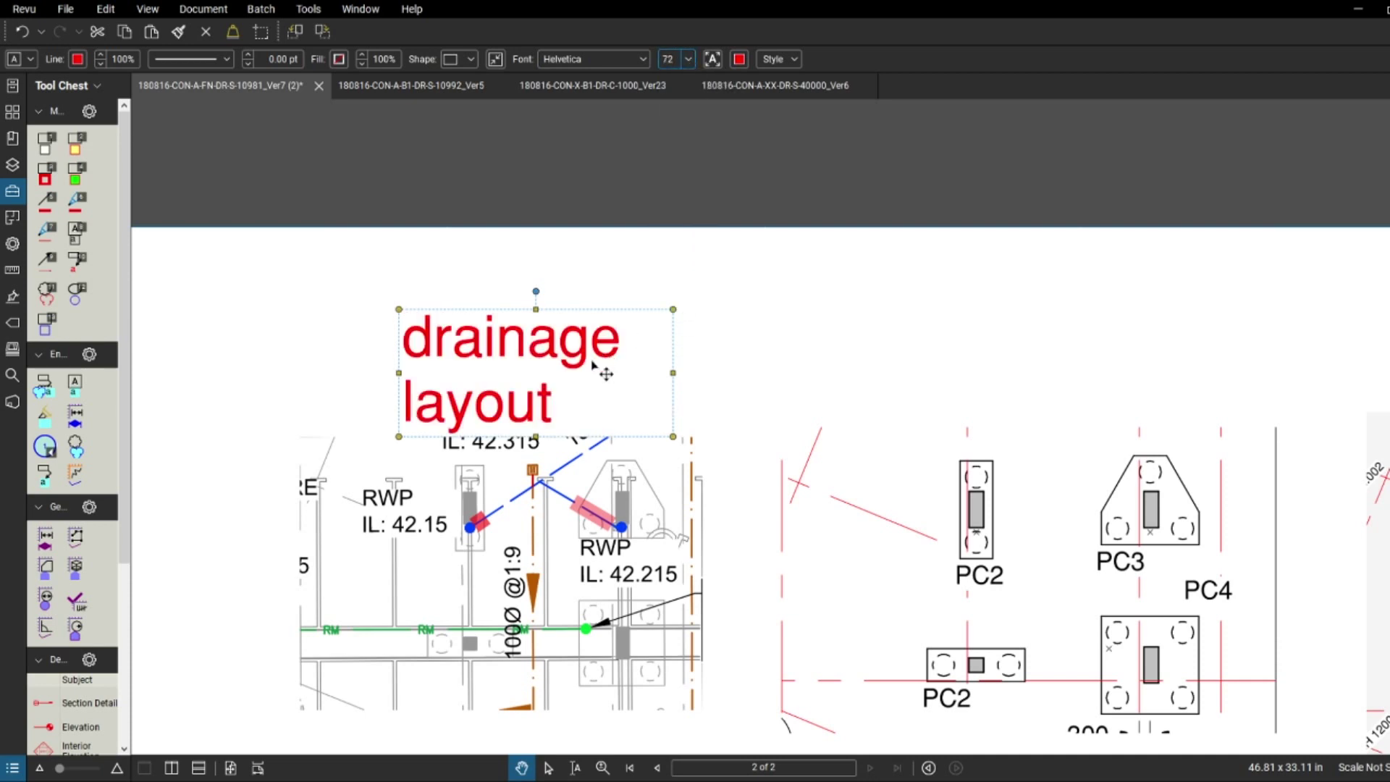
left_click_drag(573, 350, 537, 324)
- Copy the drainage label above the pile cap snapshot and change its text to "pile caps layout"
scroll(522, 322, "down", 5)
left_click(520, 329)
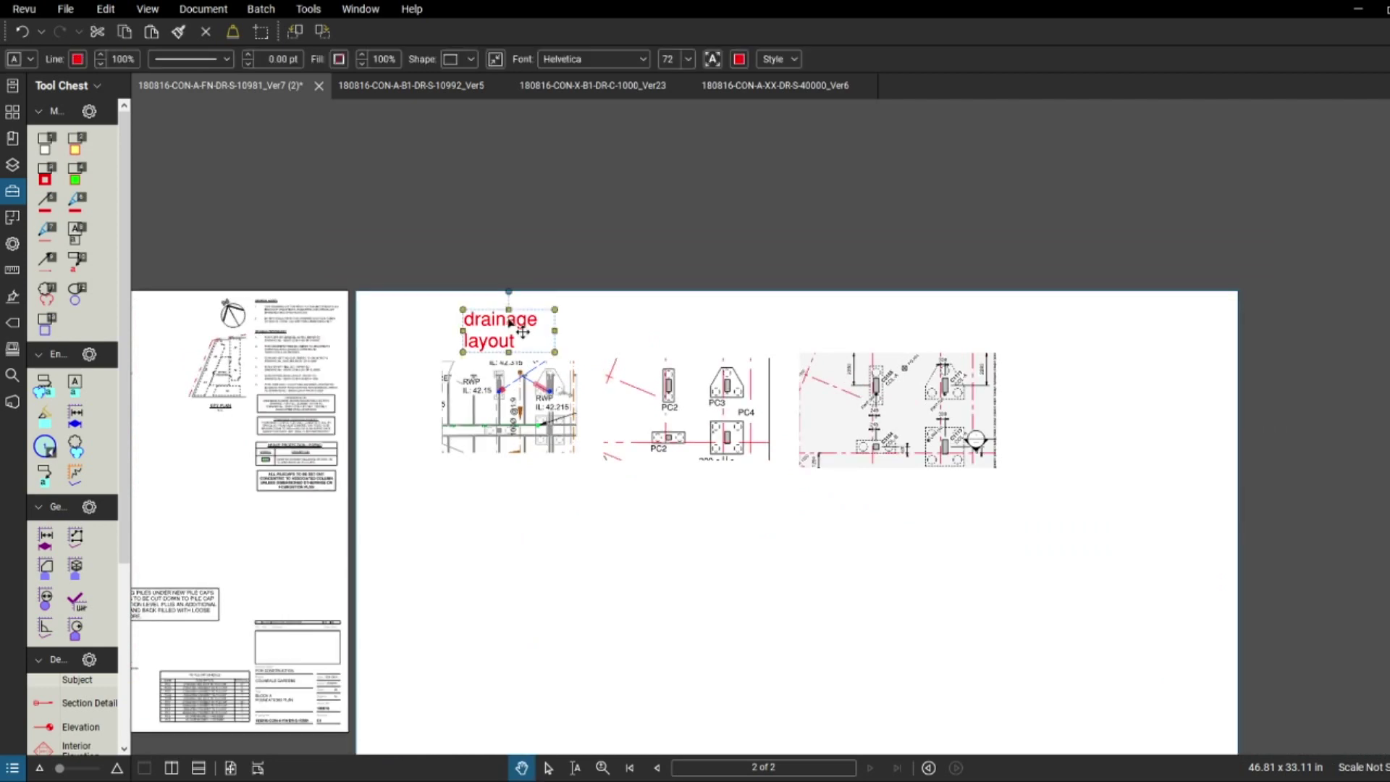
left_click(633, 328)
key("ctrl+v")
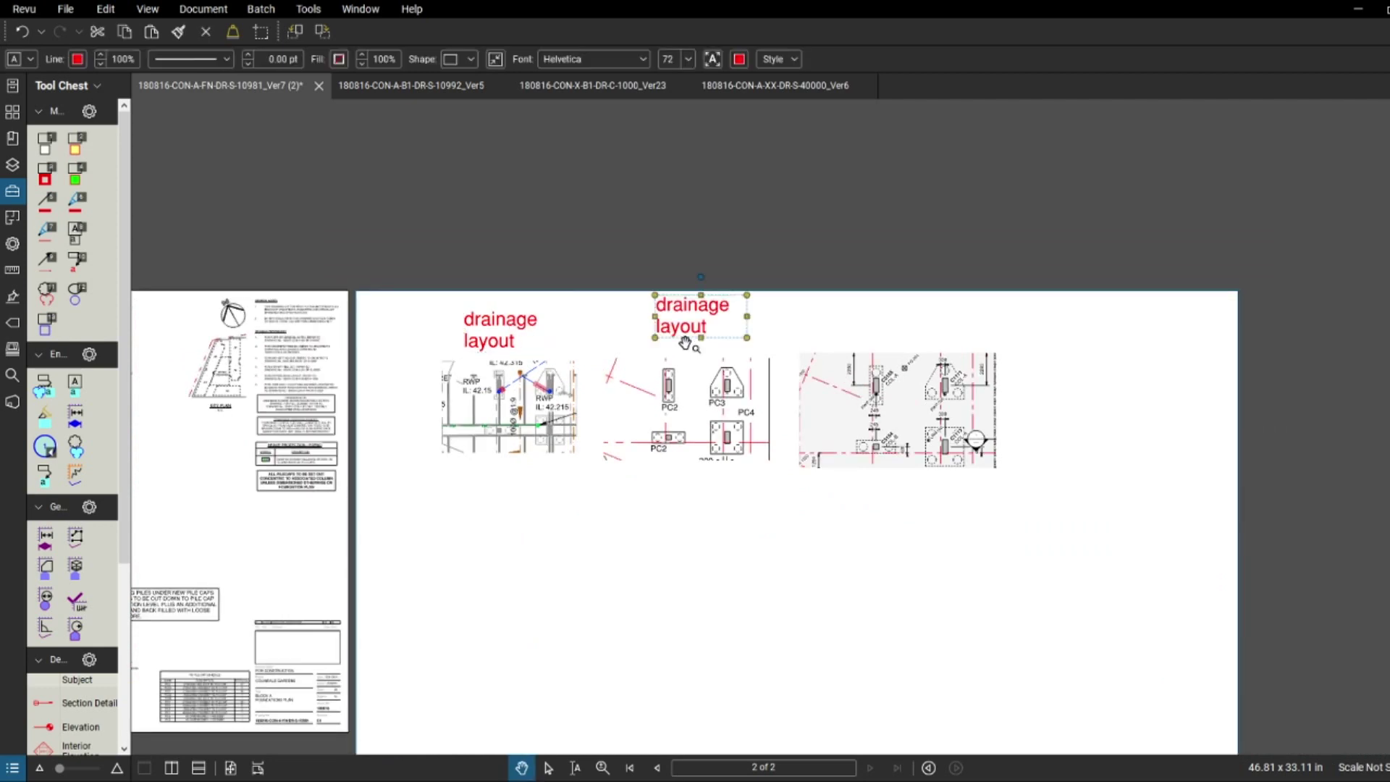
double_click(701, 307)
type("poi")
key("BackSpace")
key("BackSpace")
type("ile cap")
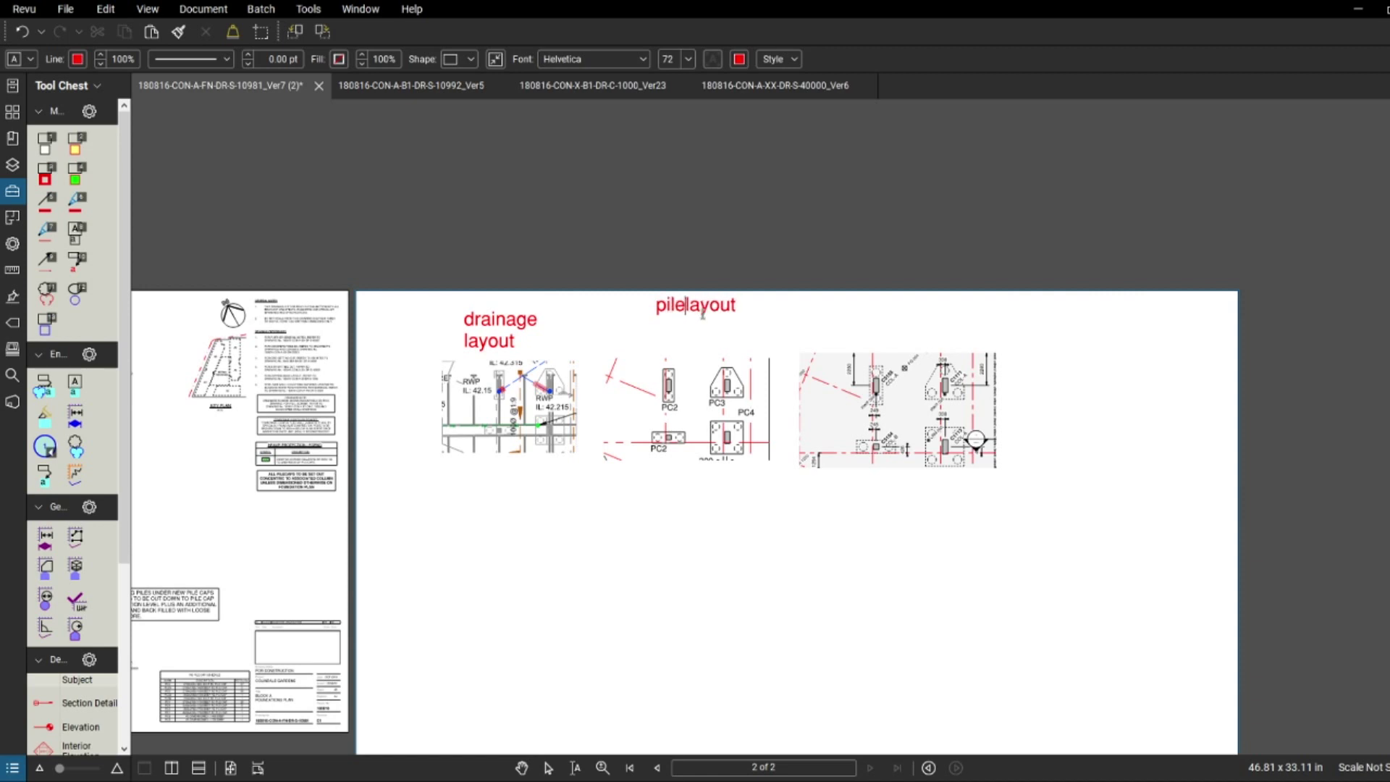
type("s")
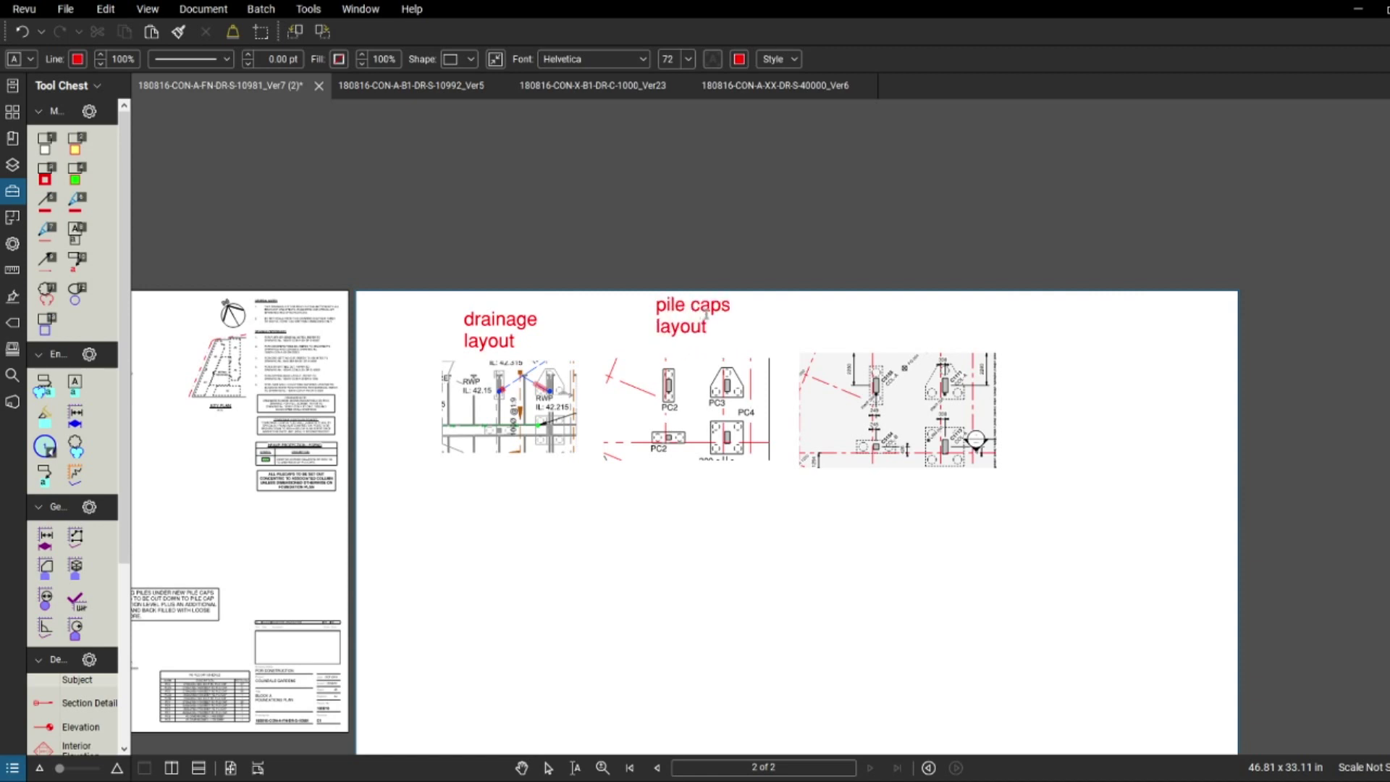
key("Escape")
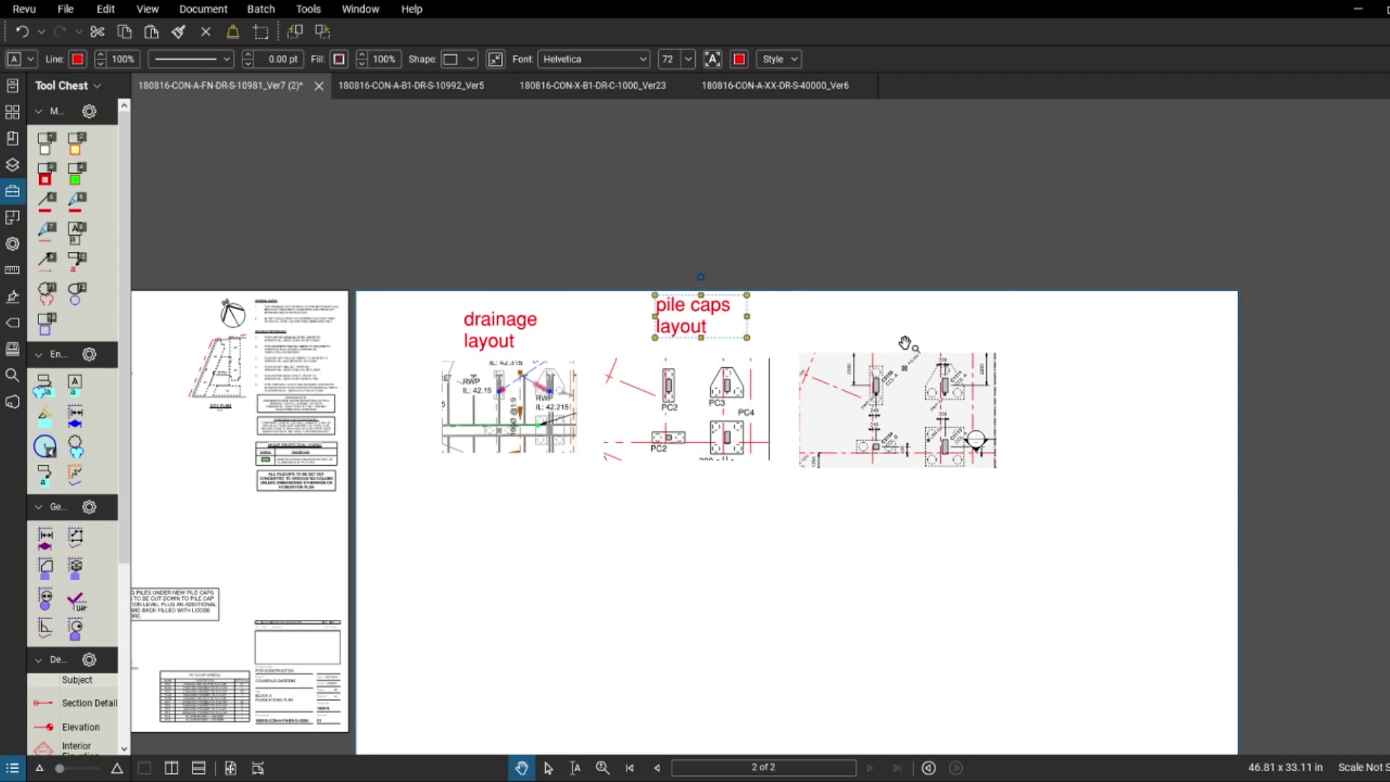
- Copy the pile cap label above the basement snapshot and change its text to "basement slab layout"
left_click(867, 318)
type("pile caps layout")
left_click_drag(869, 297, 818, 317)
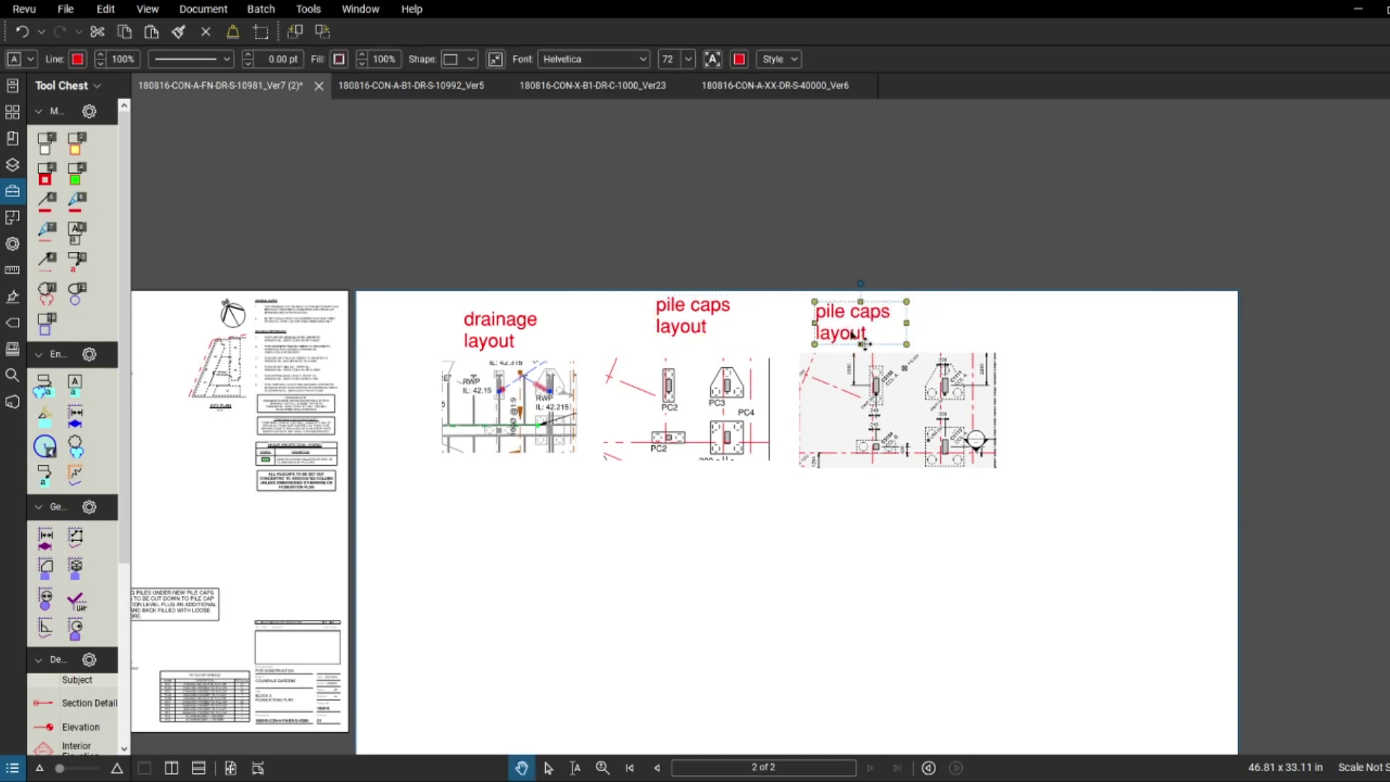
double_click(859, 320)
type("basement s")
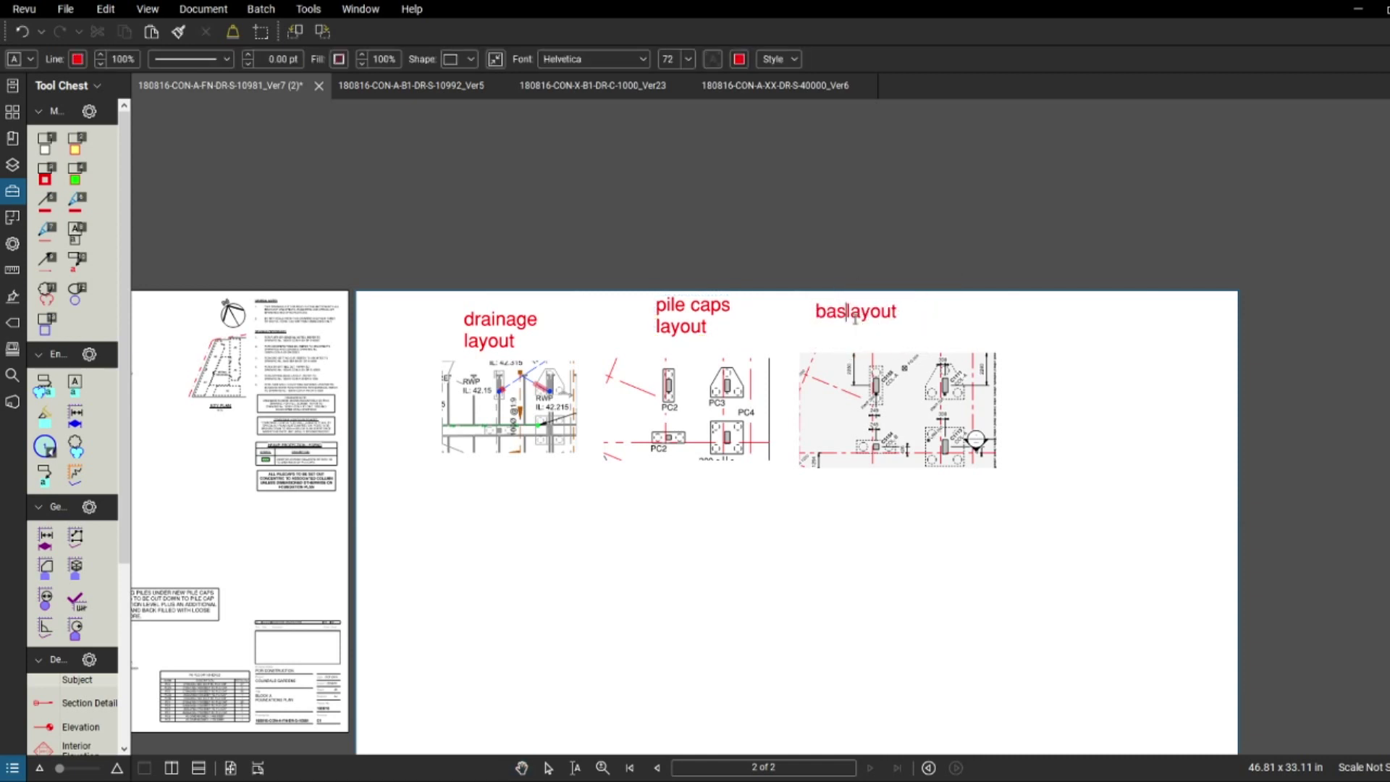
type("lab")
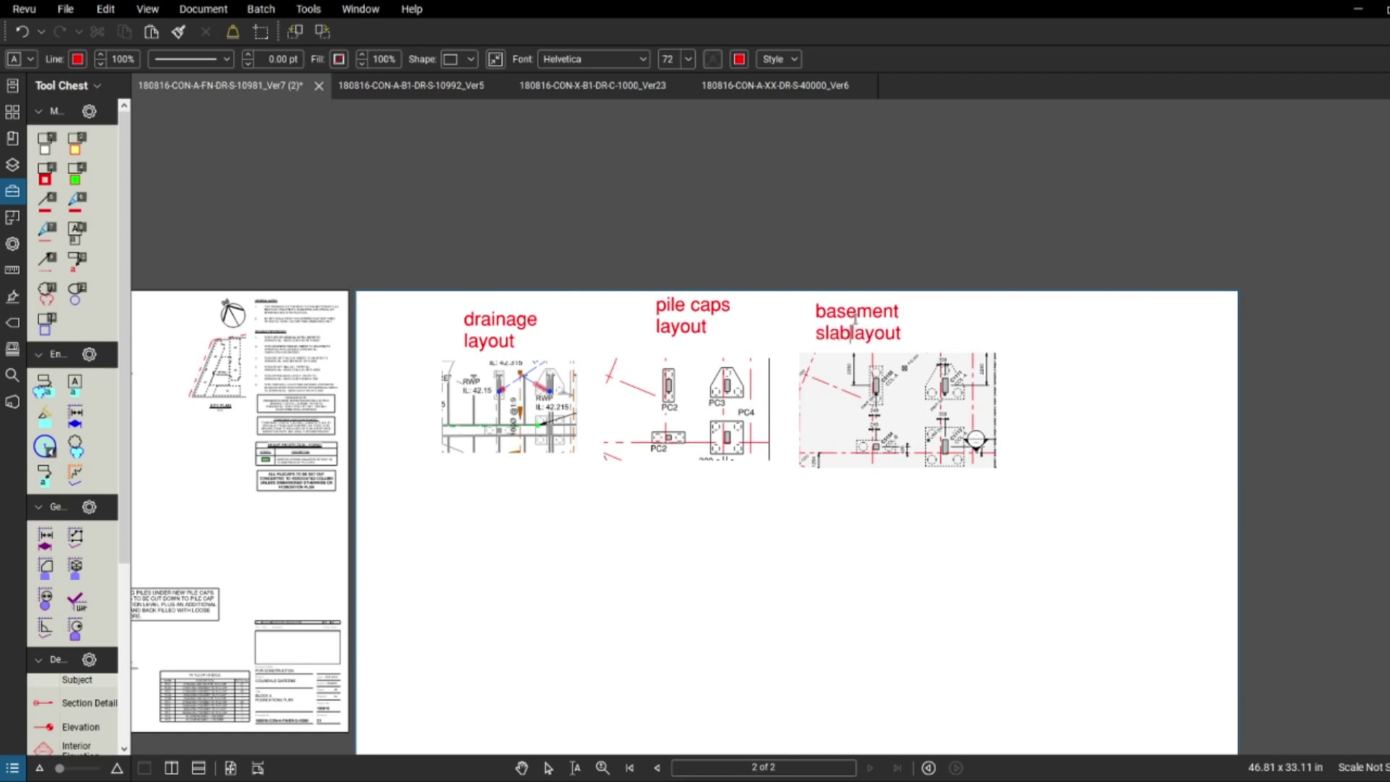
key("Return")
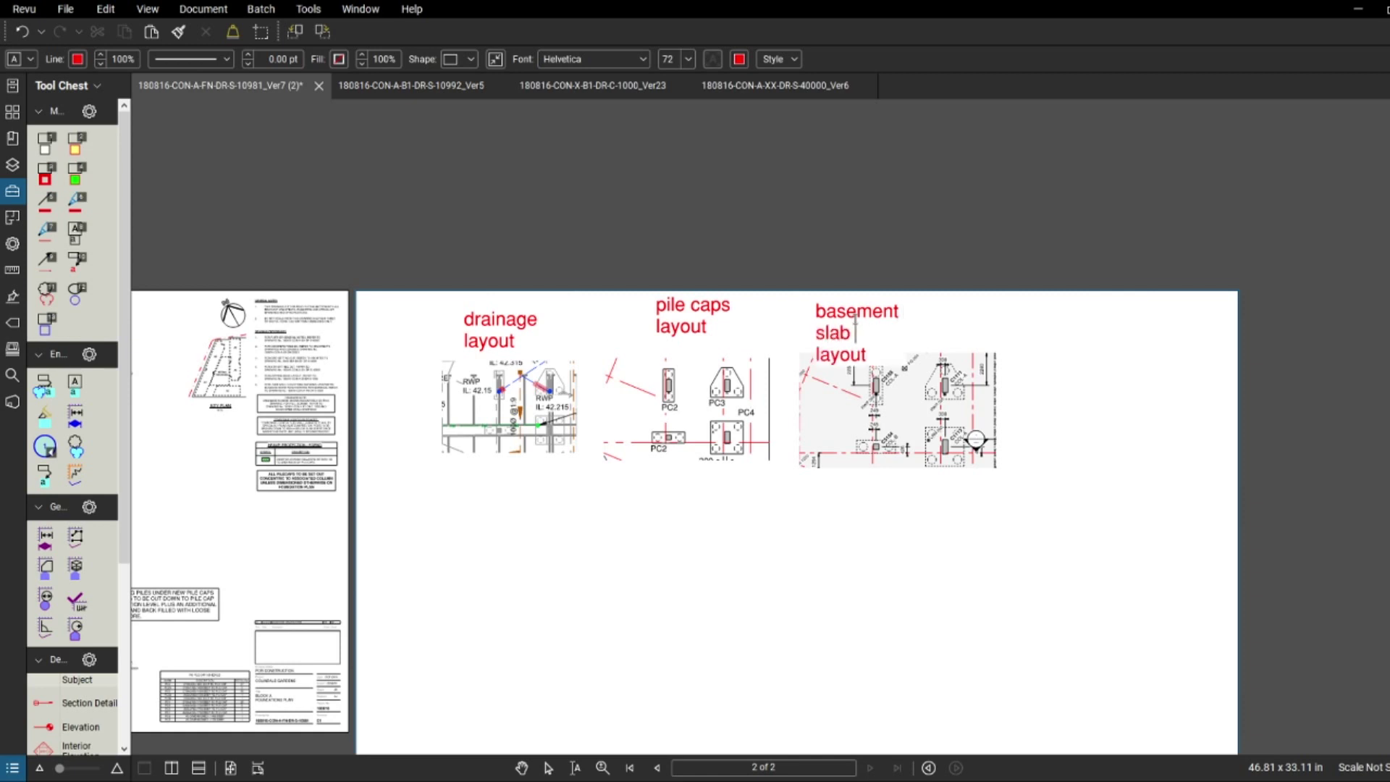
- Change the text of the label above the basement snapshot to "basement slab ga"
key("BackSpace")
key("BackSpace")
key("BackSpace")
key("BackSpace")
key("BackSpace")
key("BackSpace")
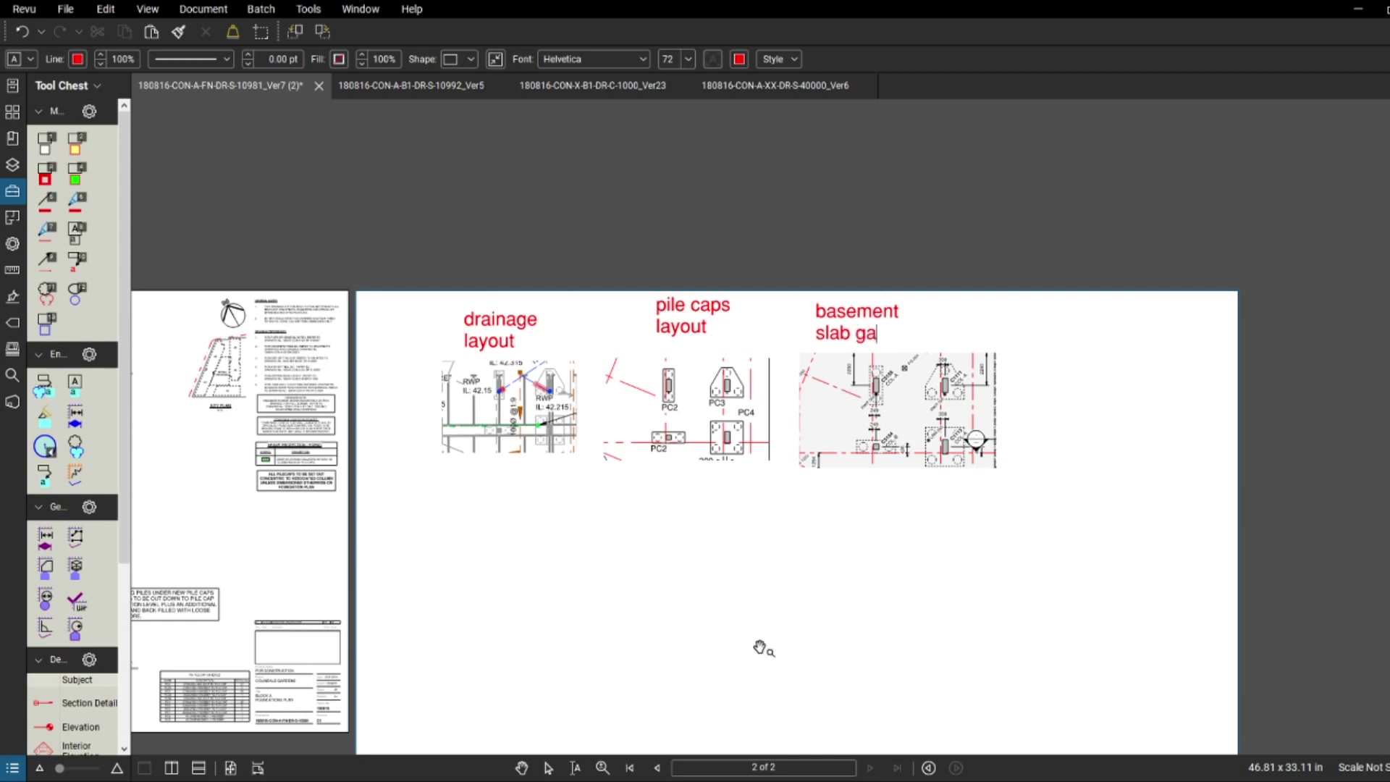
- Examine the drainage, pile caps and basement slab snapshots, comparing the pile cap types and column positions shown in each
scroll(580, 487, "up", 3)
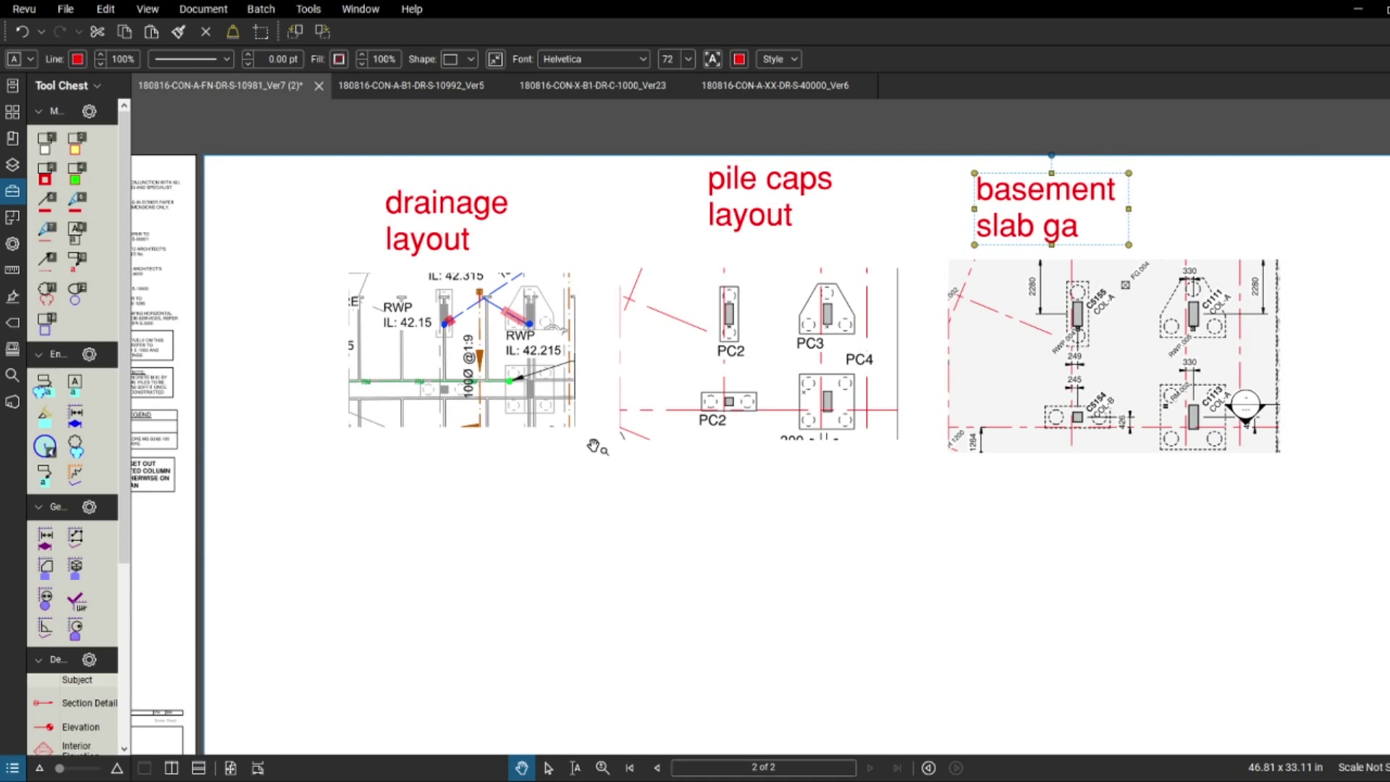
scroll(579, 435, "up", 2)
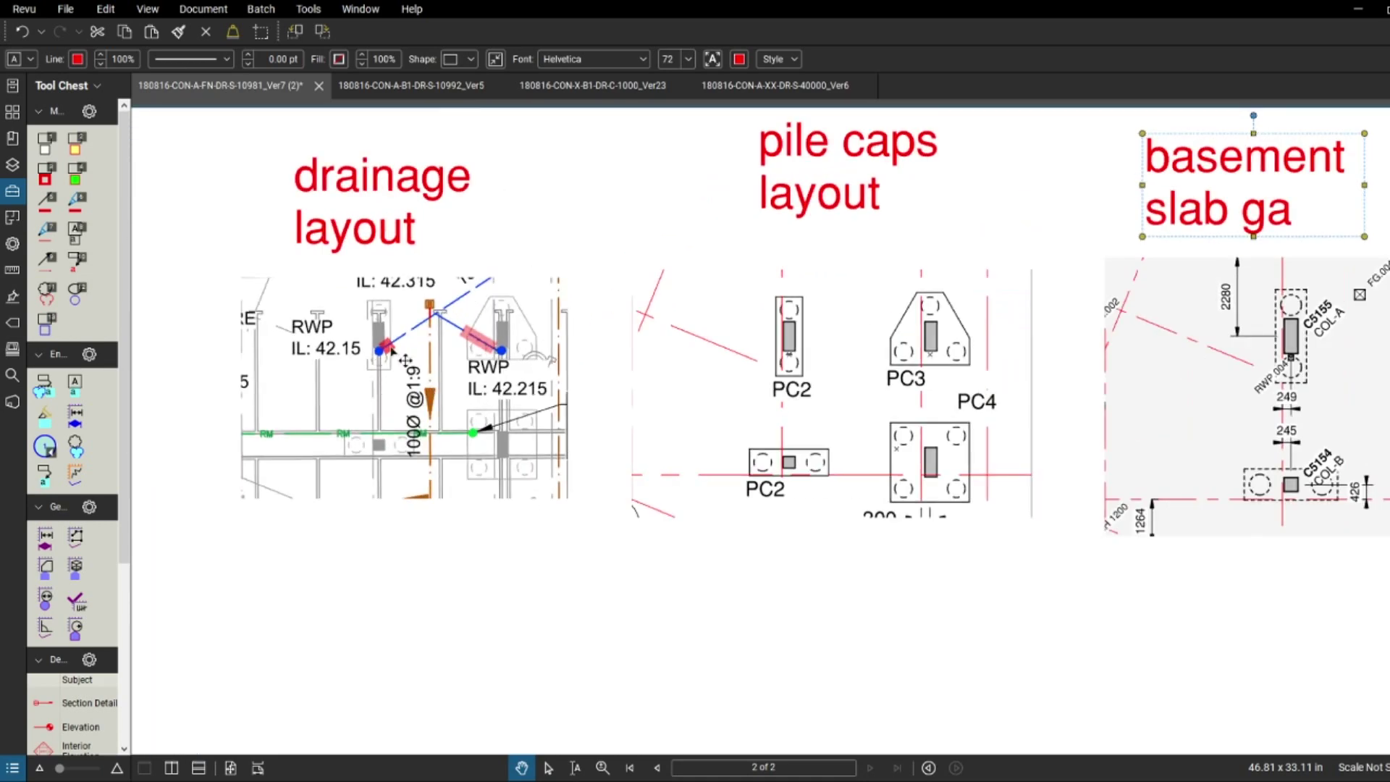
scroll(651, 470, "down", 4)
scroll(719, 520, "up", 3)
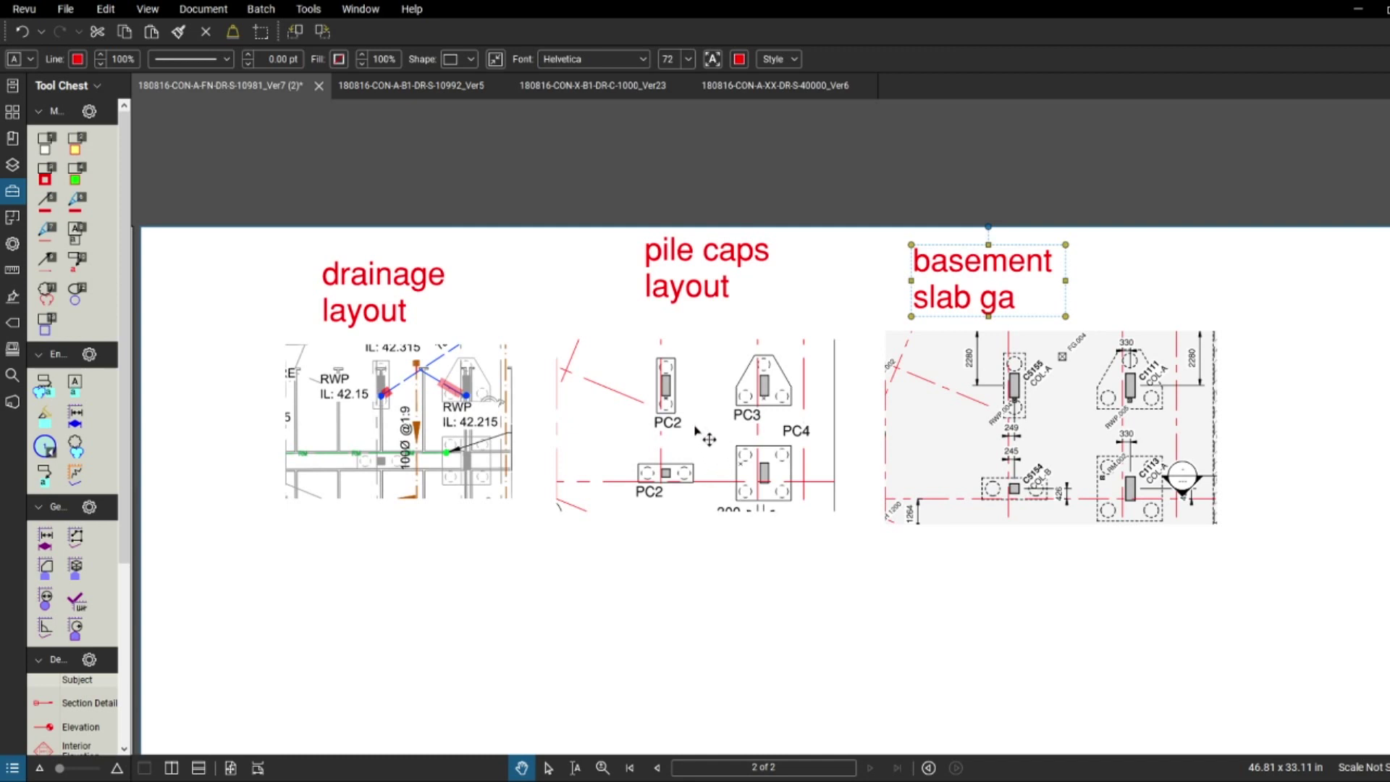
scroll(696, 433, "up", 2)
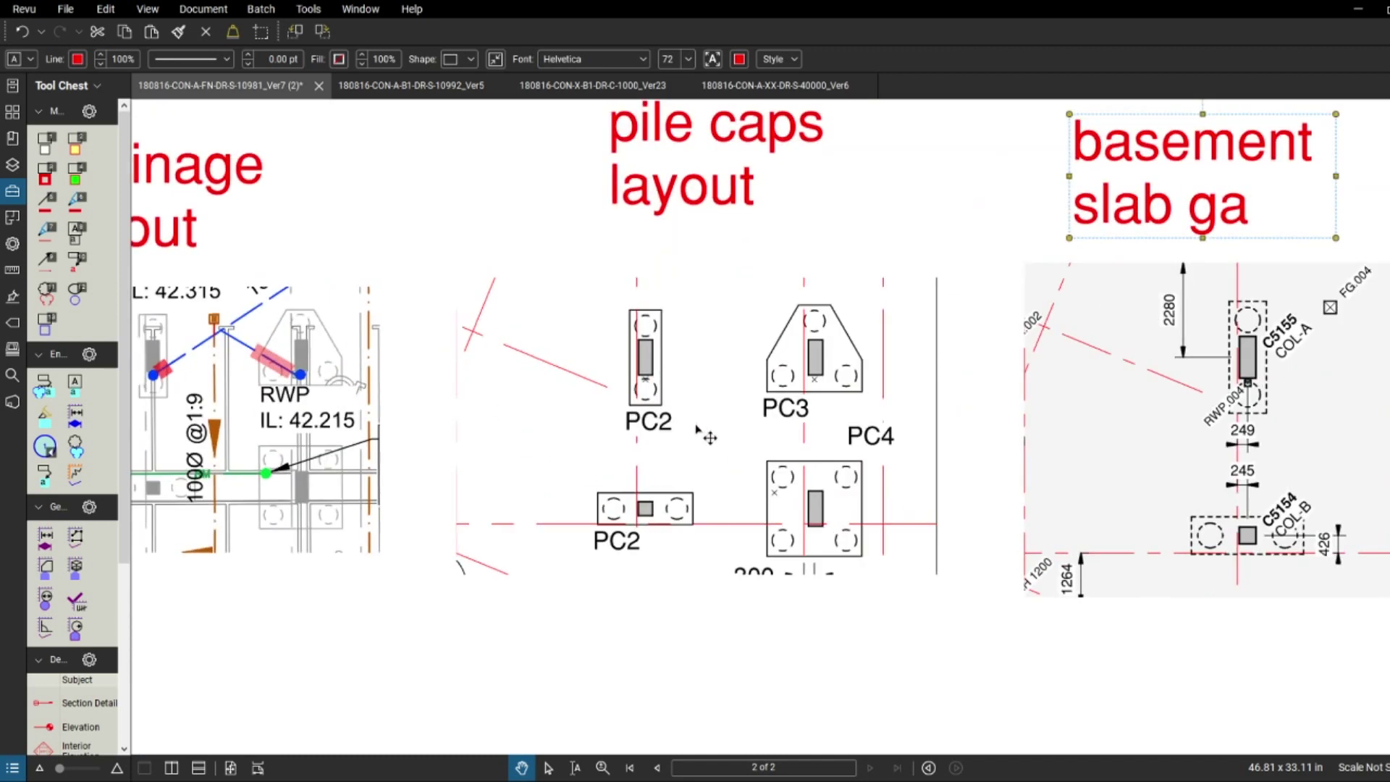
scroll(697, 433, "up", 2)
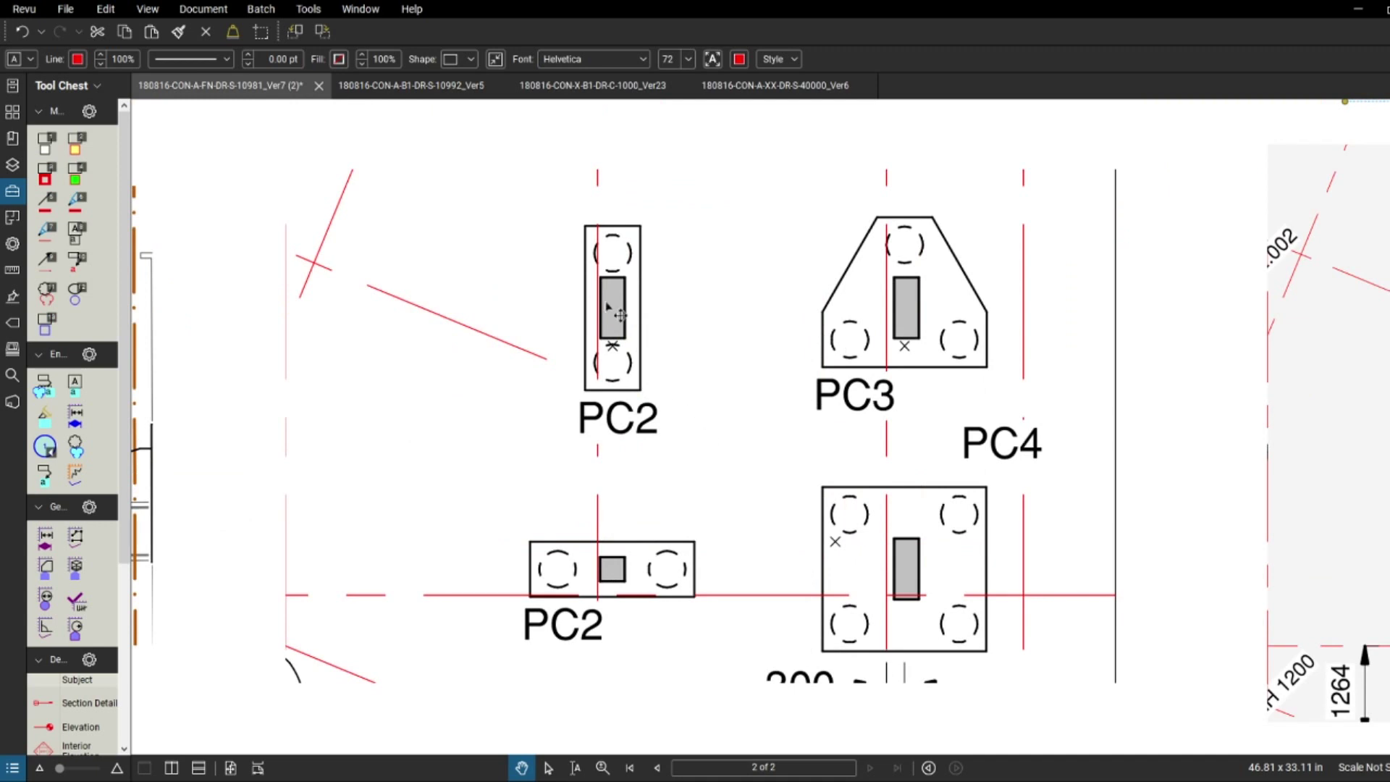
scroll(737, 373, "up", 2)
scroll(838, 384, "down", 2)
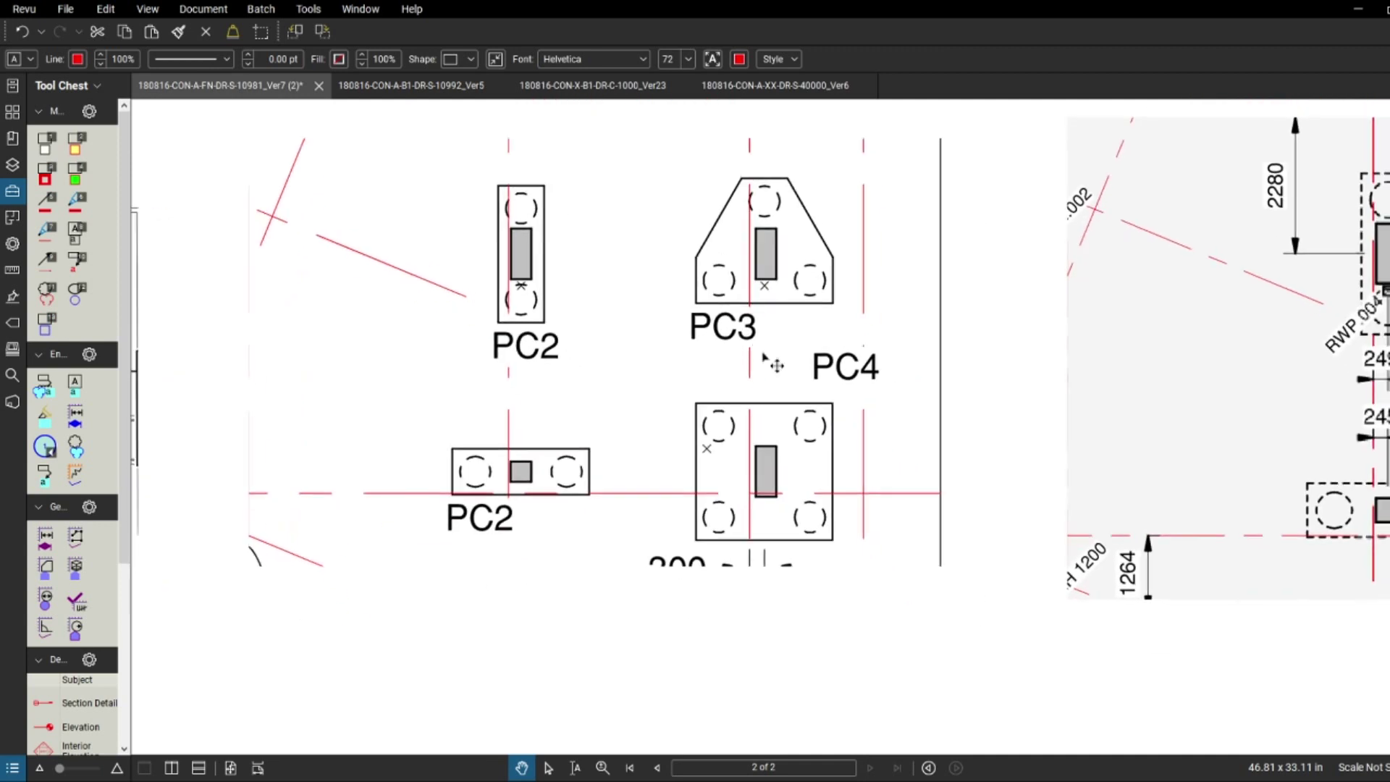
scroll(720, 461, "down", 3)
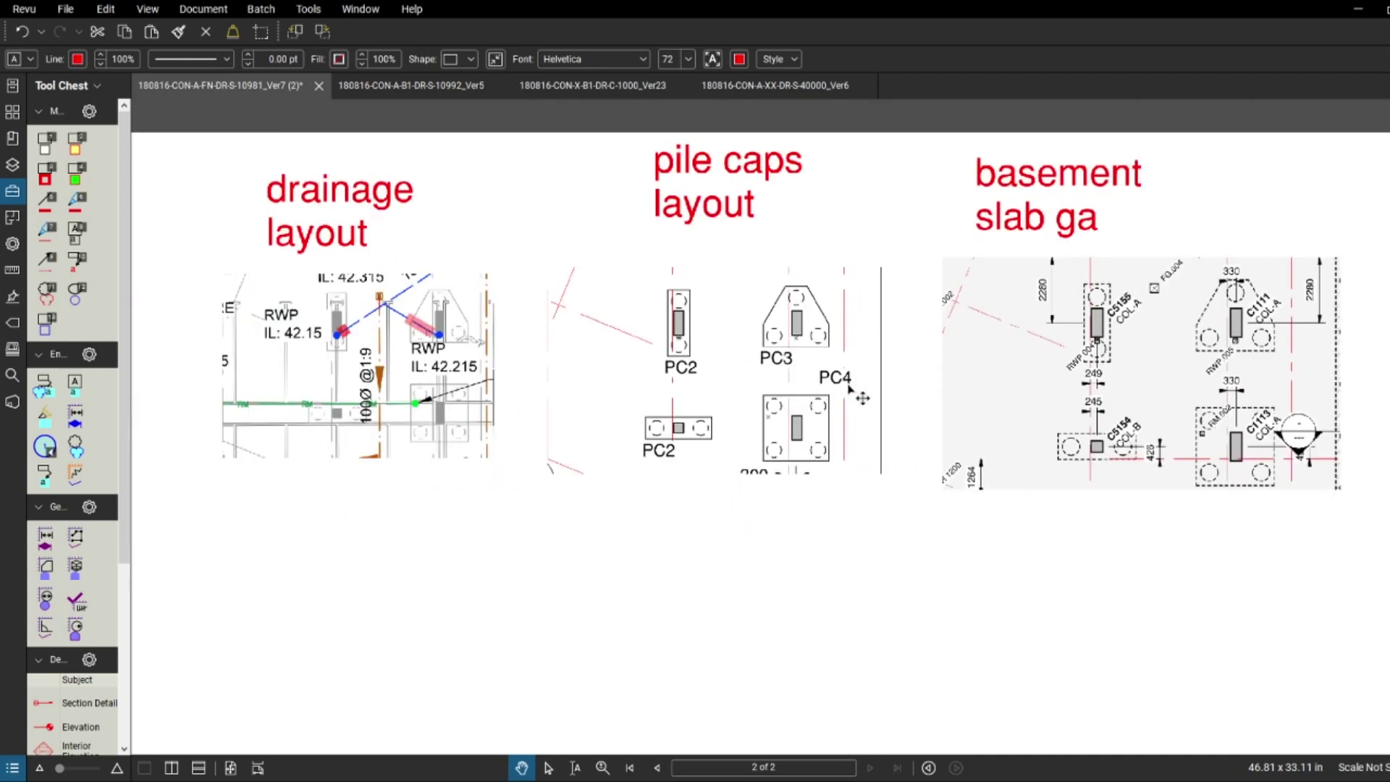
scroll(735, 373, "up", 2)
scroll(737, 373, "down", 1)
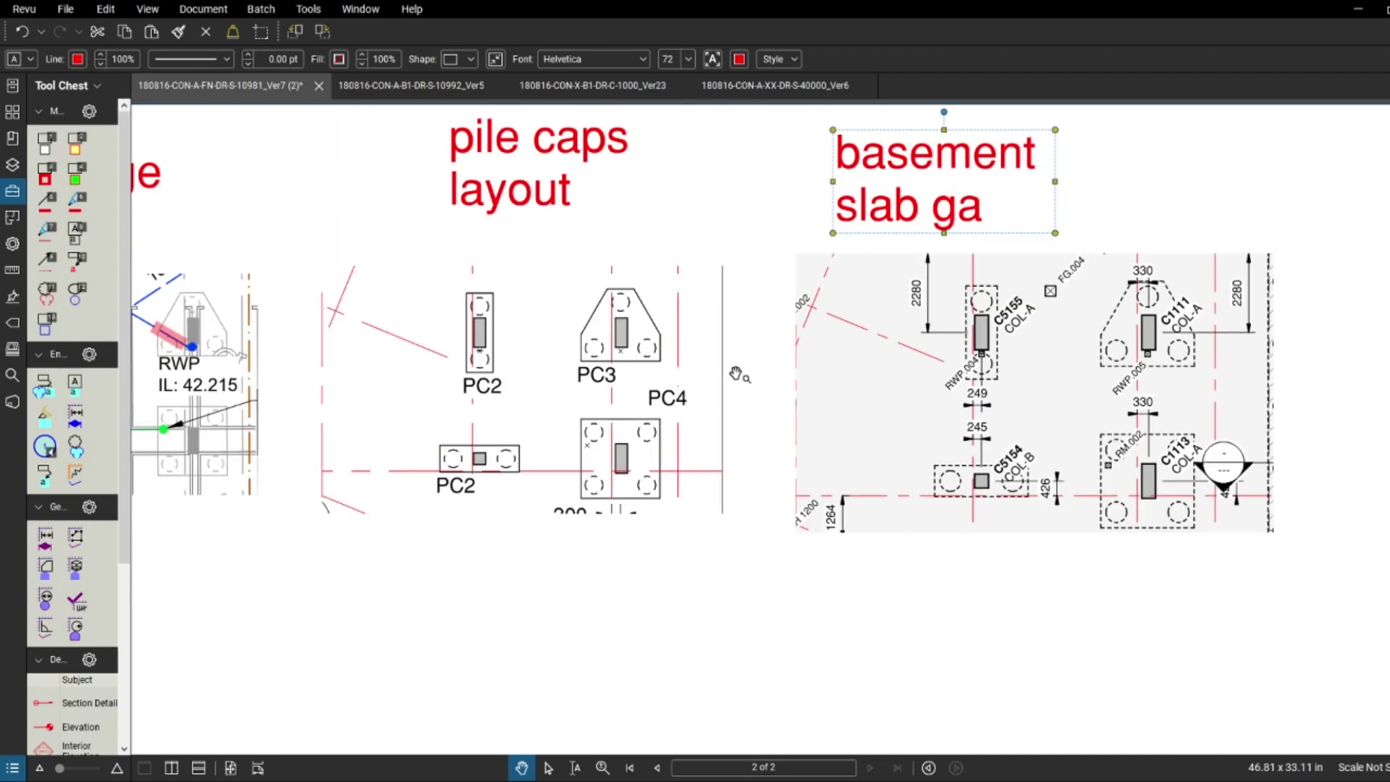
scroll(737, 370, "down", 2)
scroll(737, 371, "up", 1)
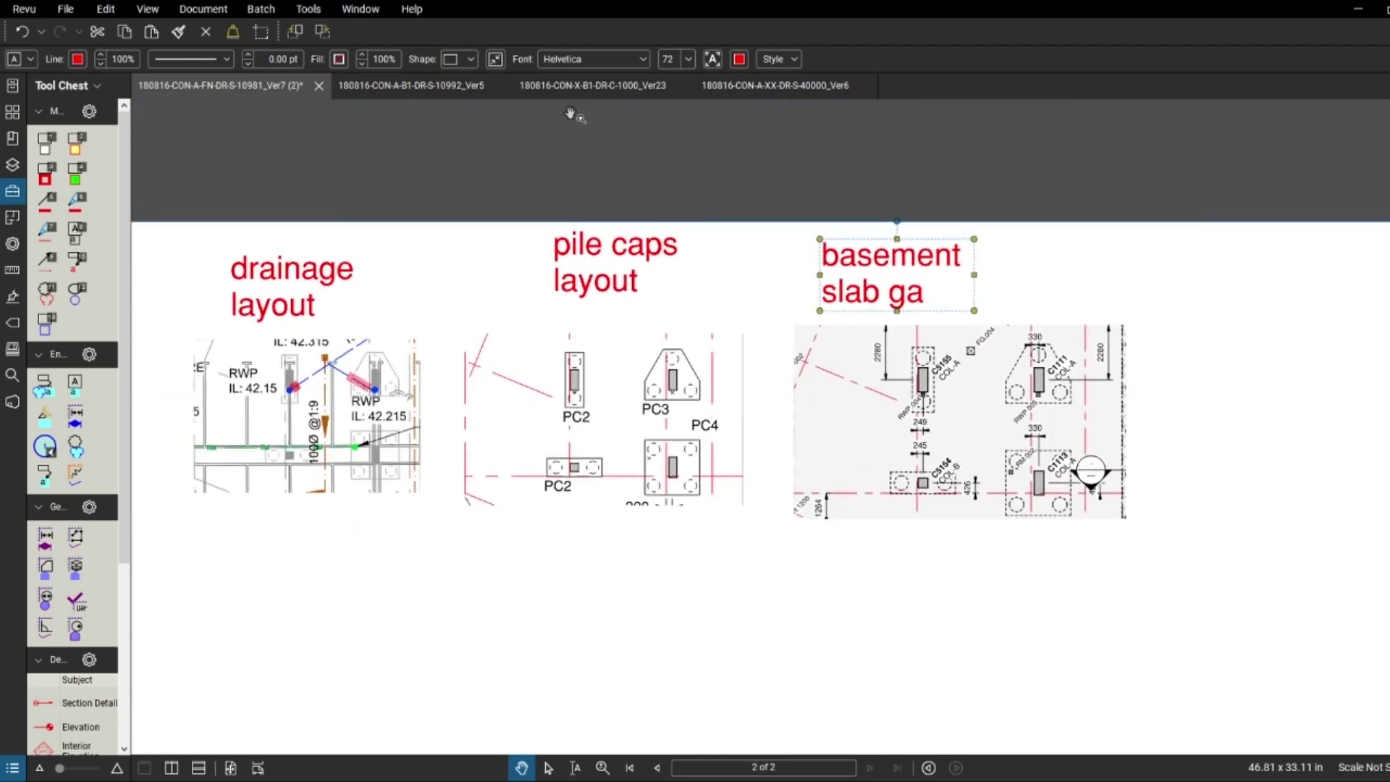
- Take a snapshot of the PC2 plan and elevation from drawing 180816-CON-A-XX-DR-S-40000_Ver6 and paste it below the drainage snapshot
left_click(716, 86)
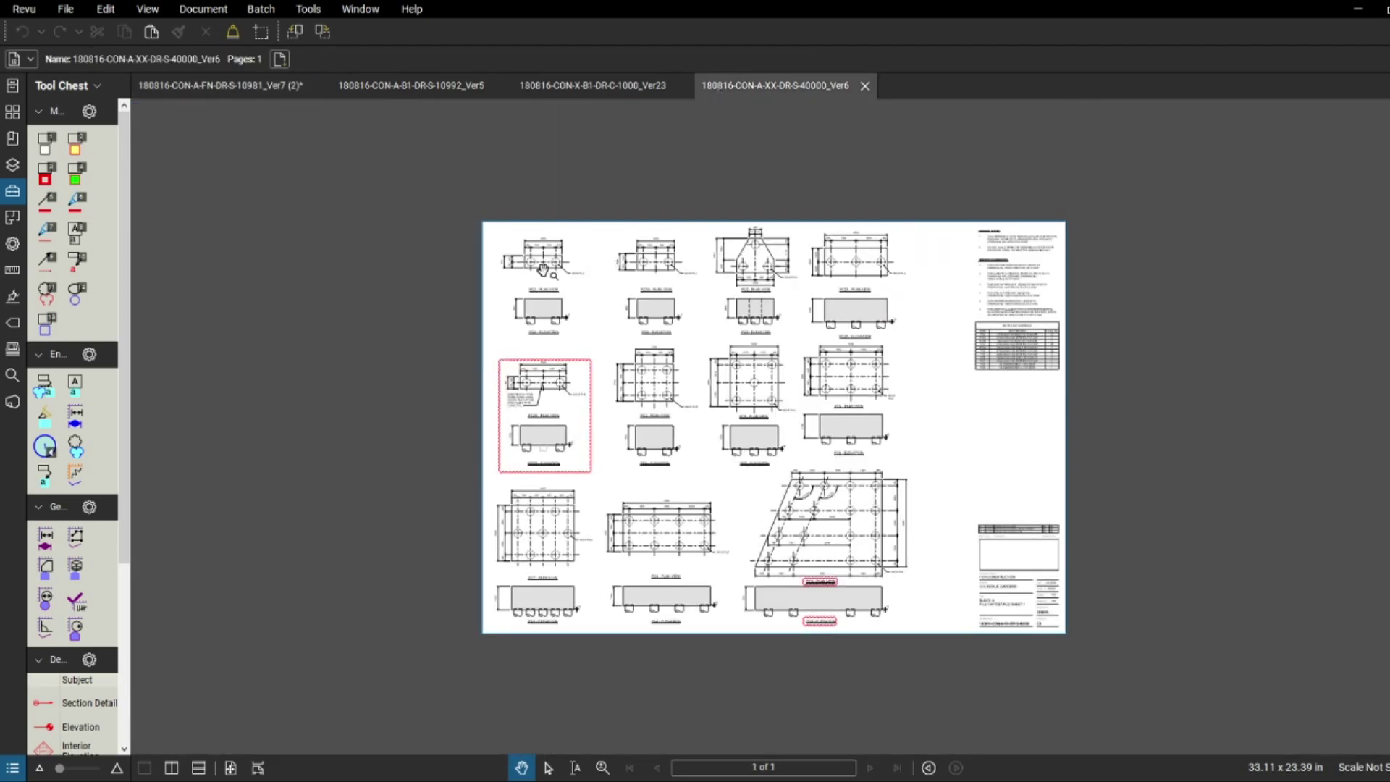
scroll(545, 278, "up", 3)
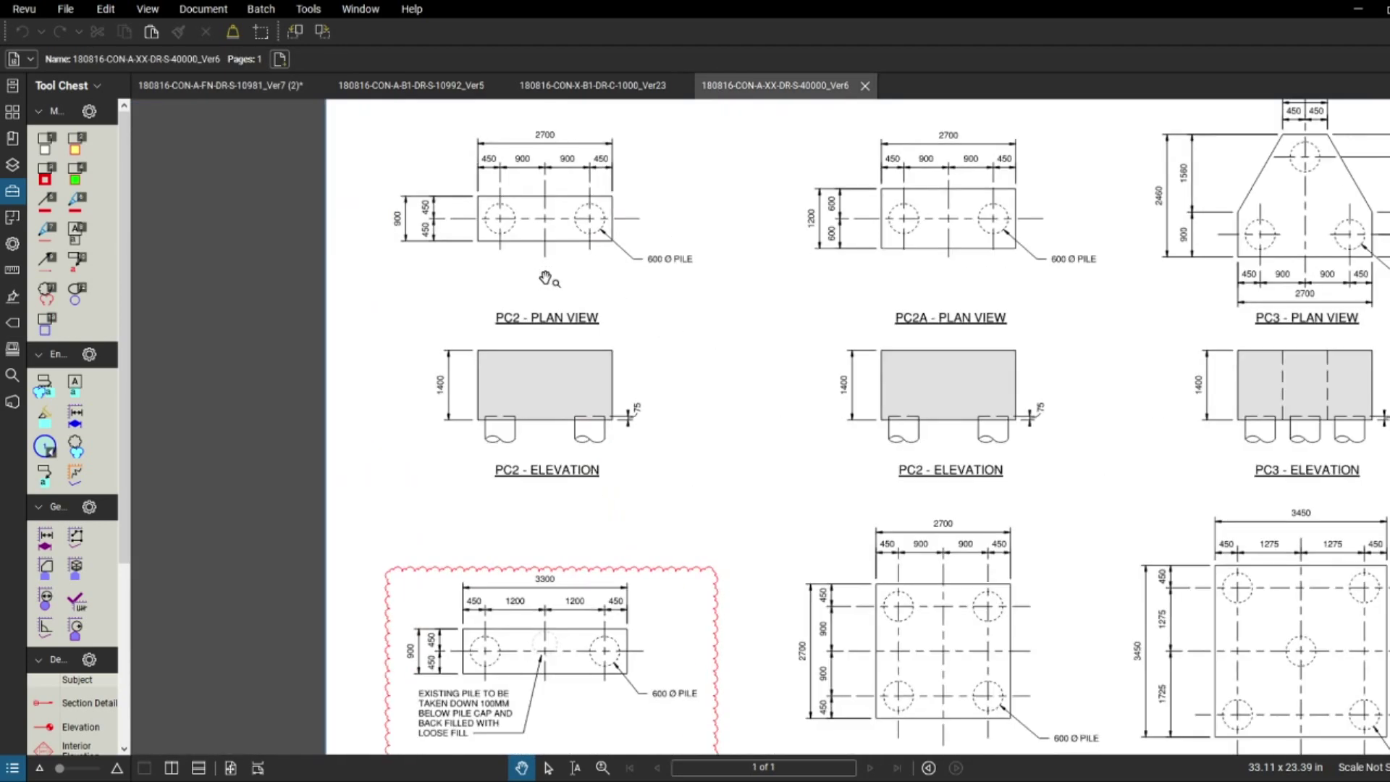
left_click_drag(545, 278, 521, 344)
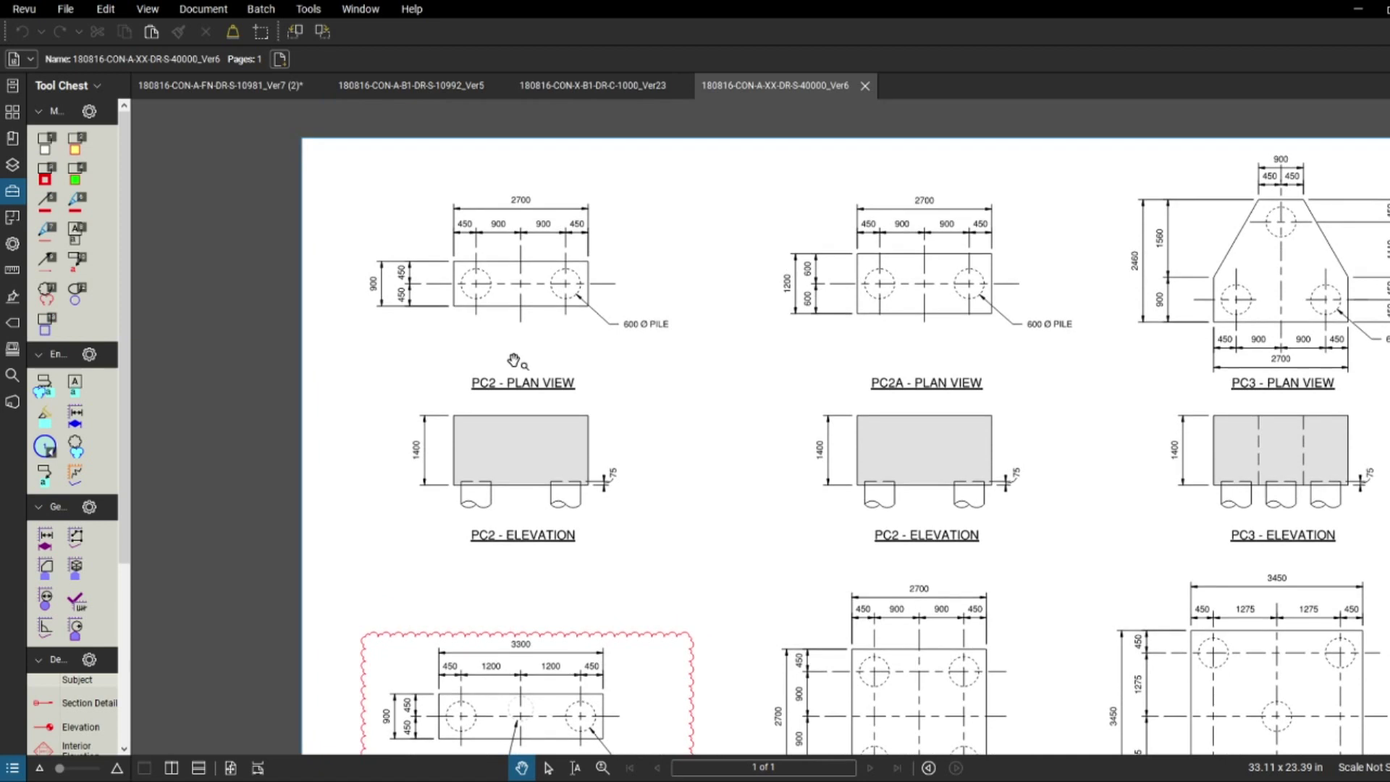
key("g")
left_click_drag(334, 178, 721, 570)
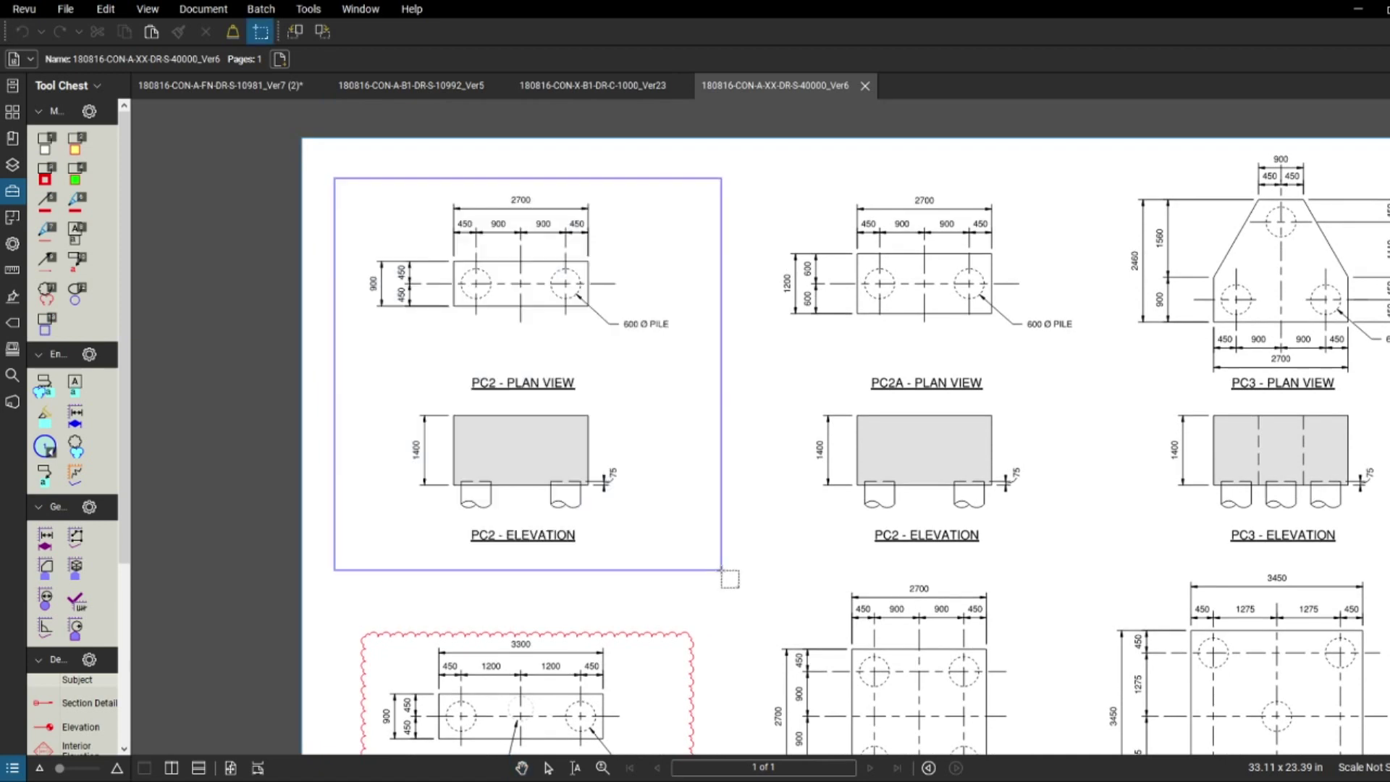
left_click(250, 93)
scroll(567, 369, "down", 3)
key("ctrl+v")
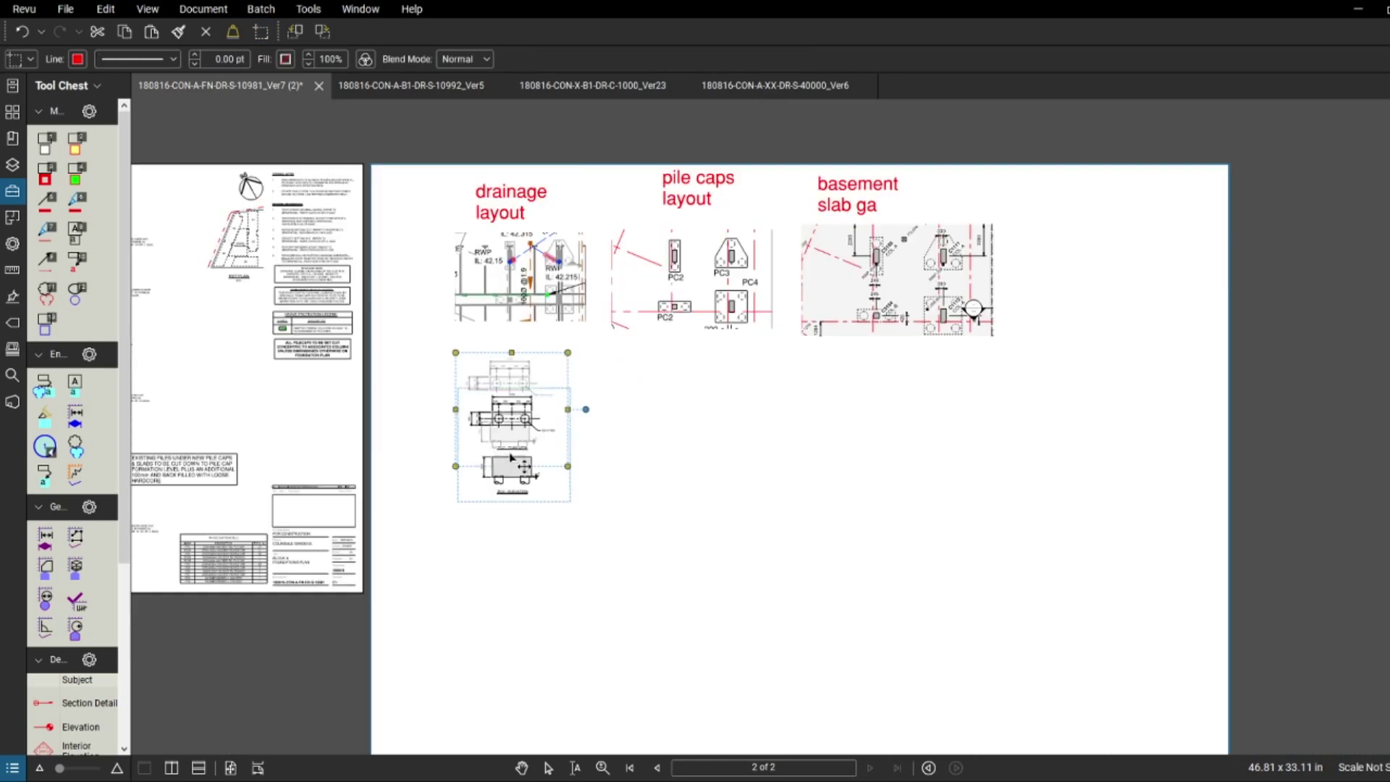
- Take a snapshot of the PC3 plan and elevation from the pile cap details drawing and place it beside the PC2 detail
left_click(572, 87)
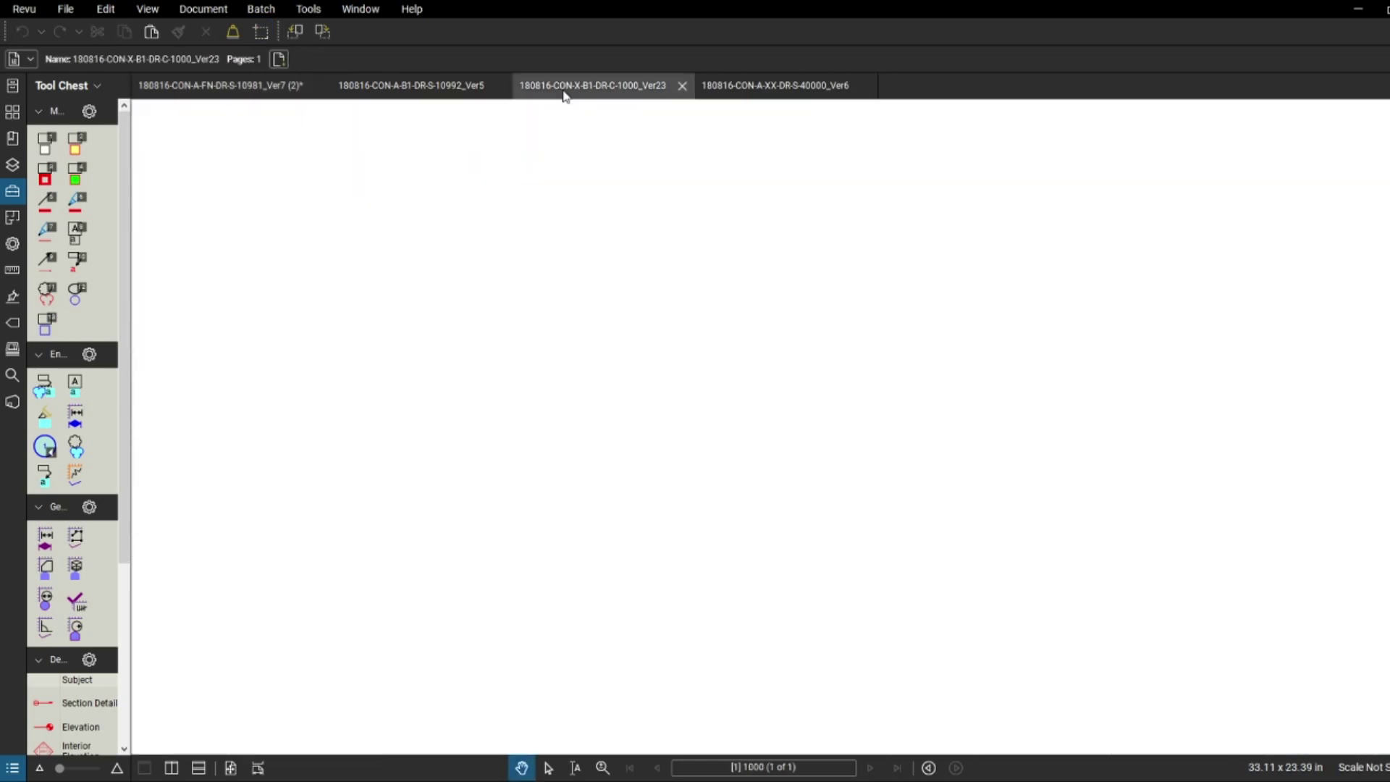
left_click(775, 85)
key("g")
left_click_drag(571, 172, 945, 577)
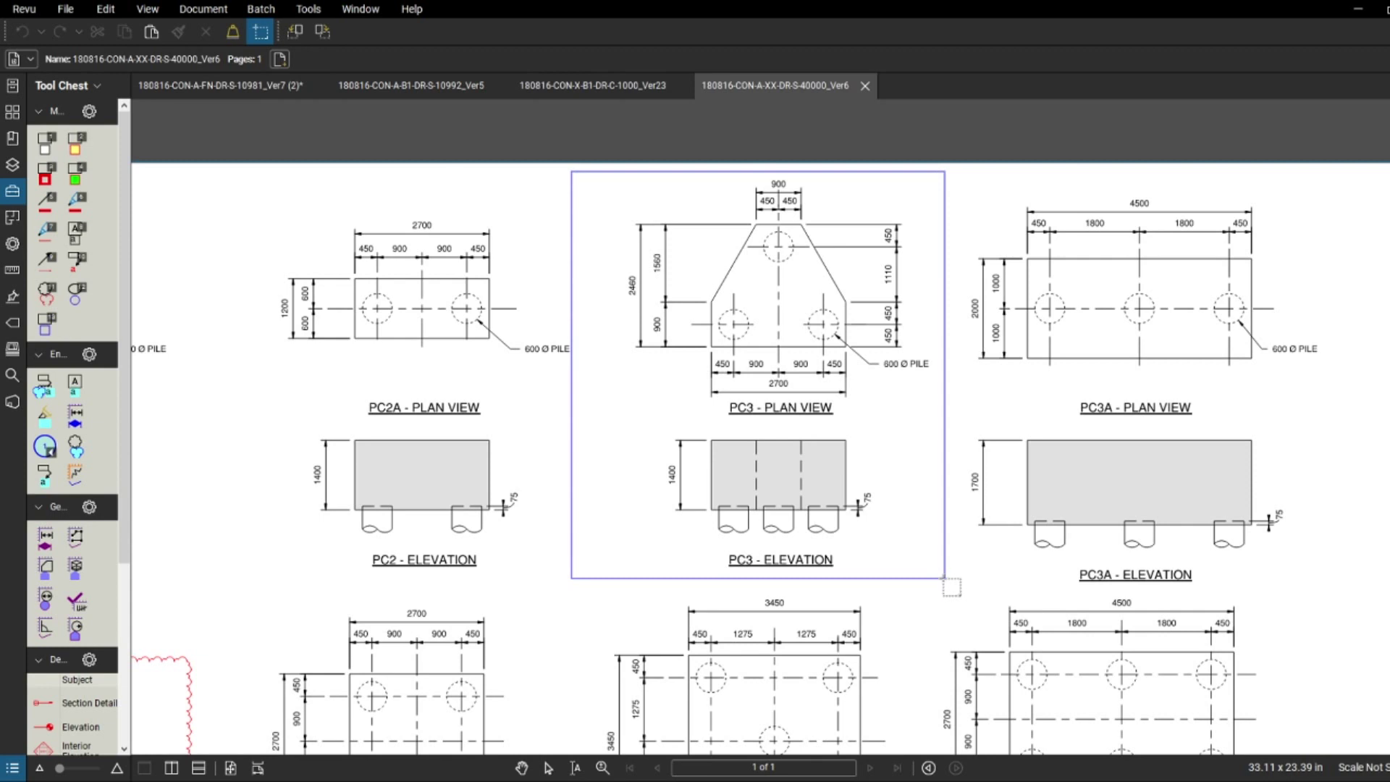
left_click(230, 85)
scroll(550, 412, "down", 2)
scroll(561, 409, "up", 2)
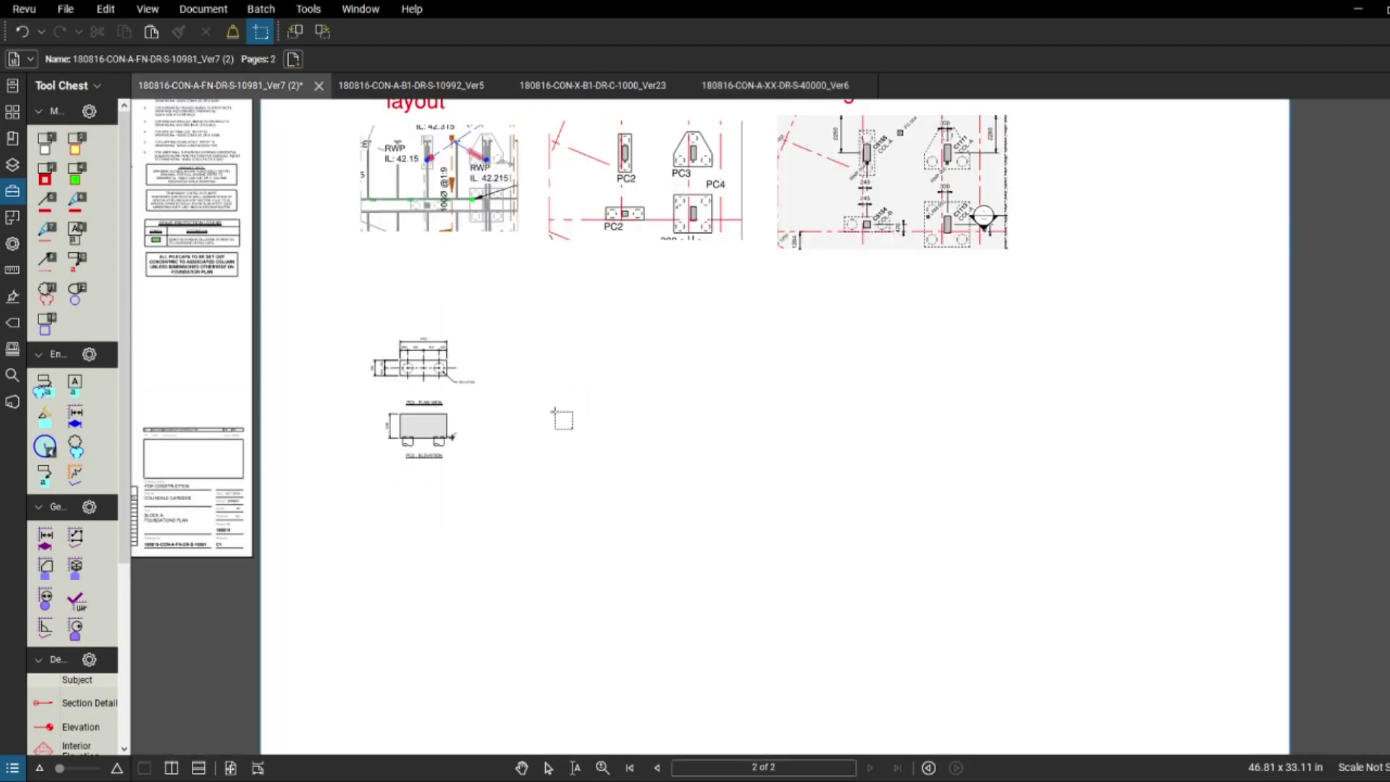
left_click(560, 412)
key("Escape")
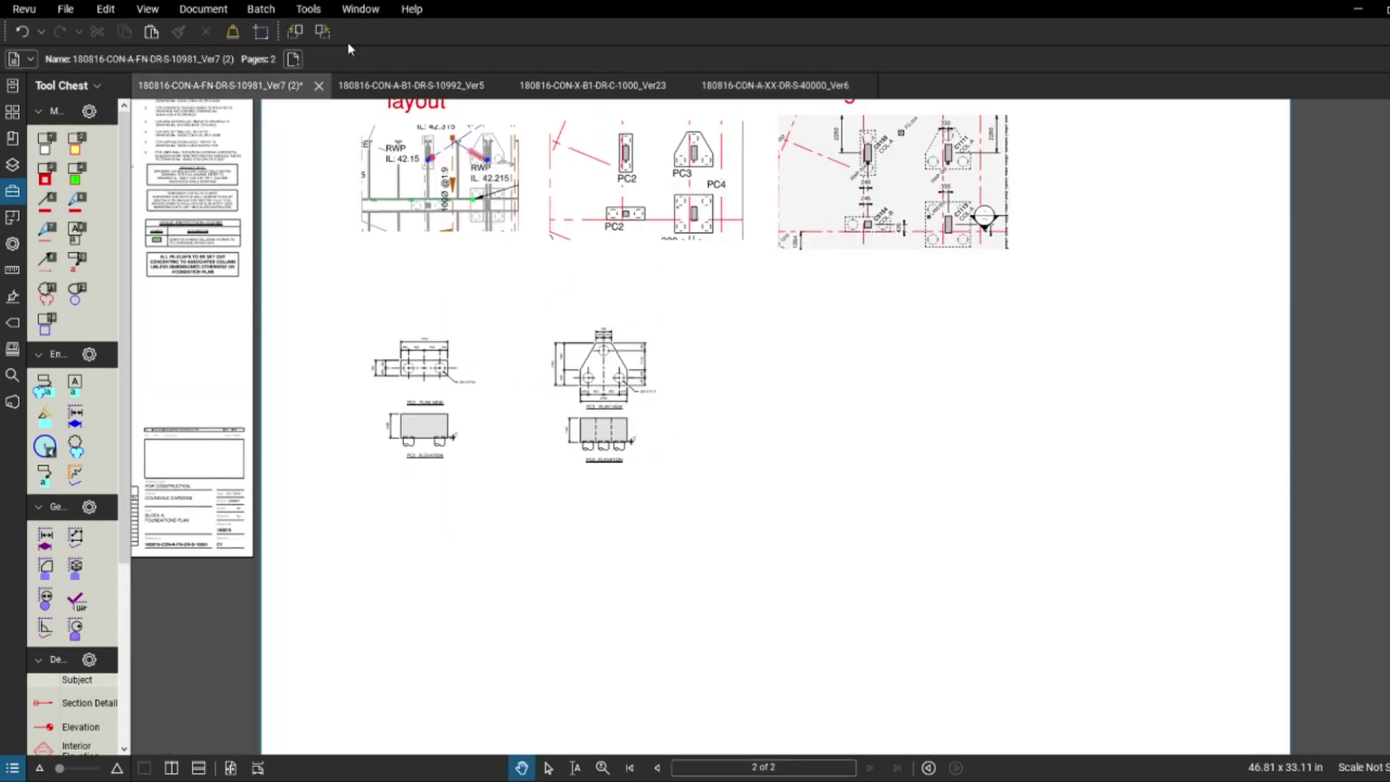
- Take a snapshot of the PC4 plan and elevation from the pile cap details drawing and place it beside the PC3 detail
left_click(775, 86)
scroll(680, 373, "down", 3)
scroll(630, 376, "up", 2)
key("g")
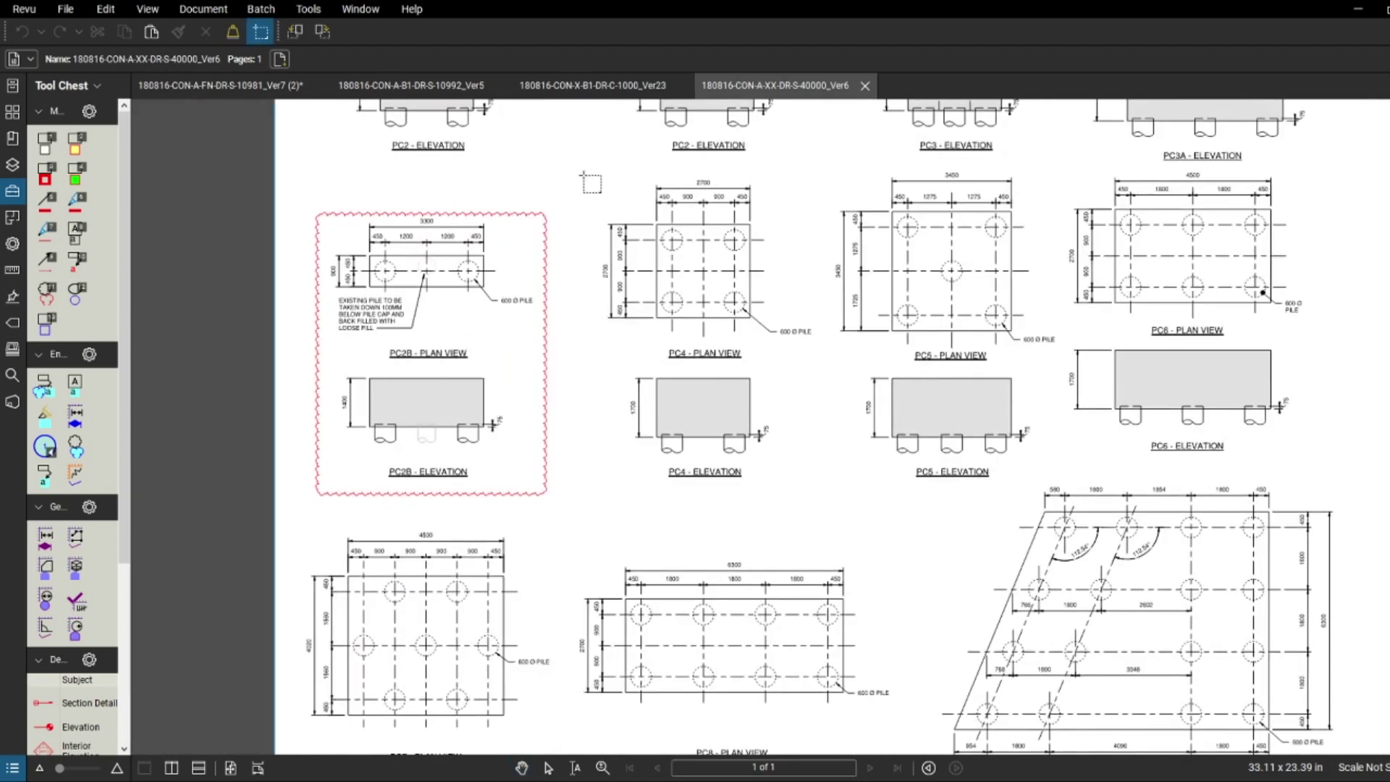
left_click_drag(568, 174, 840, 506)
key("ctrl+Tab")
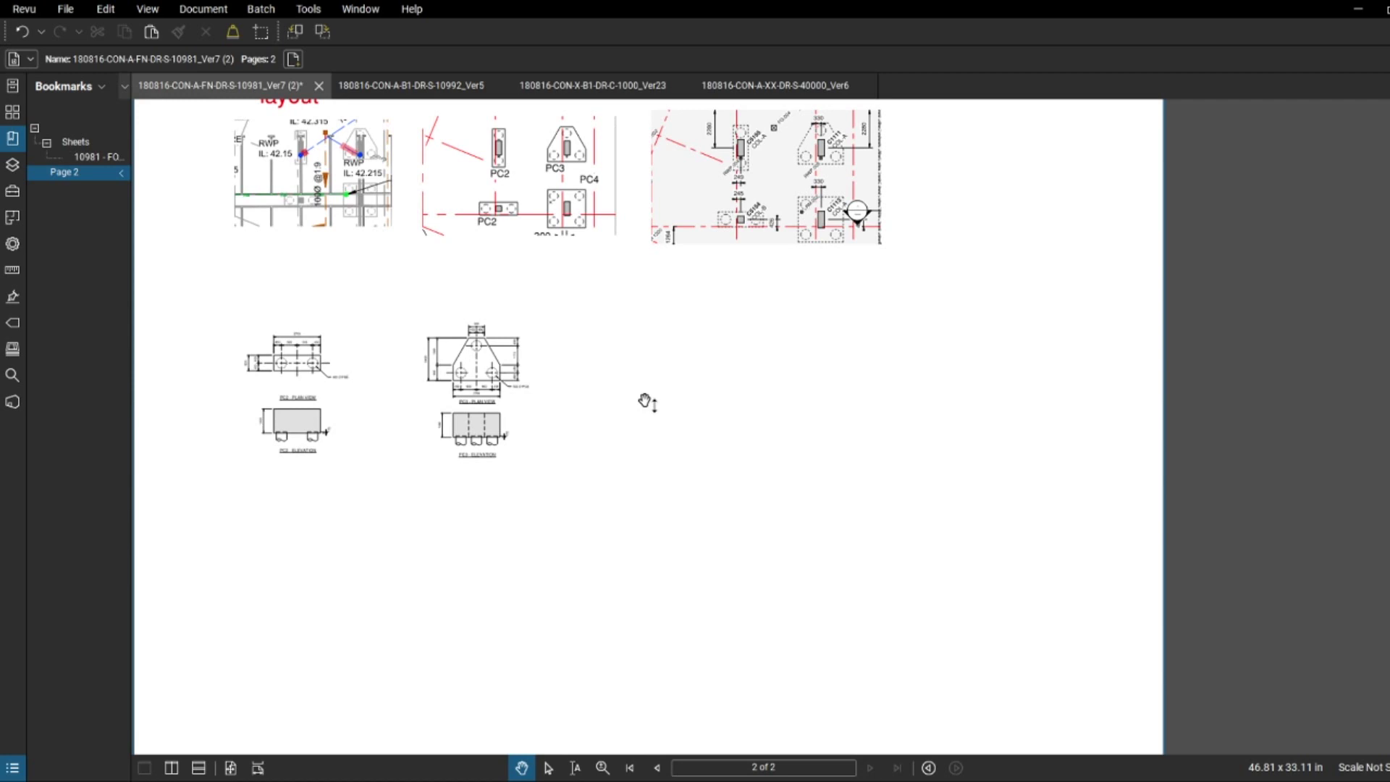
left_click(646, 403)
- Enlarge the PC4, PC3 and PC2 detail snapshots and space them out in a row below the layout snapshots
scroll(644, 400, "down", 3)
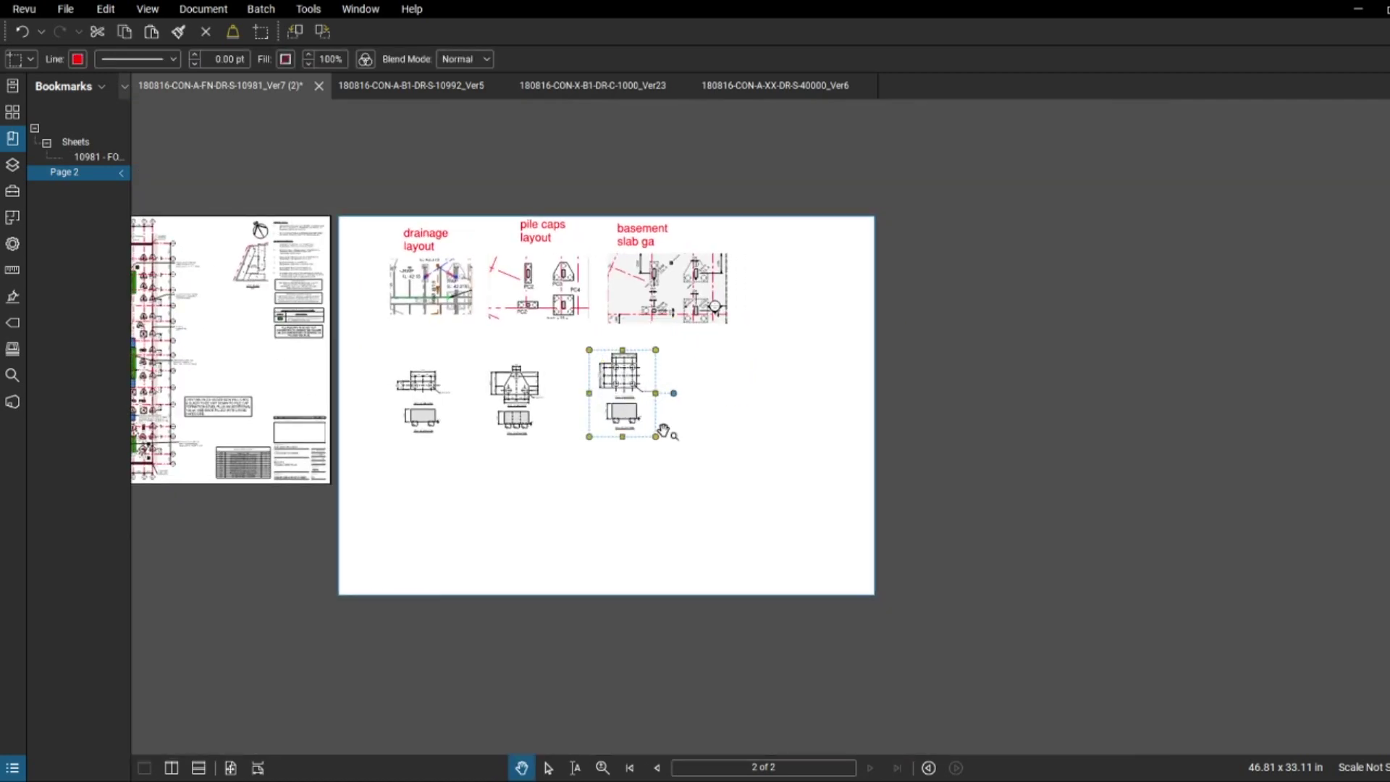
left_click_drag(656, 437, 698, 478)
left_click(549, 416)
left_click_drag(567, 470, 572, 466)
left_click(437, 431)
left_click_drag(460, 438, 418, 424)
key("Escape")
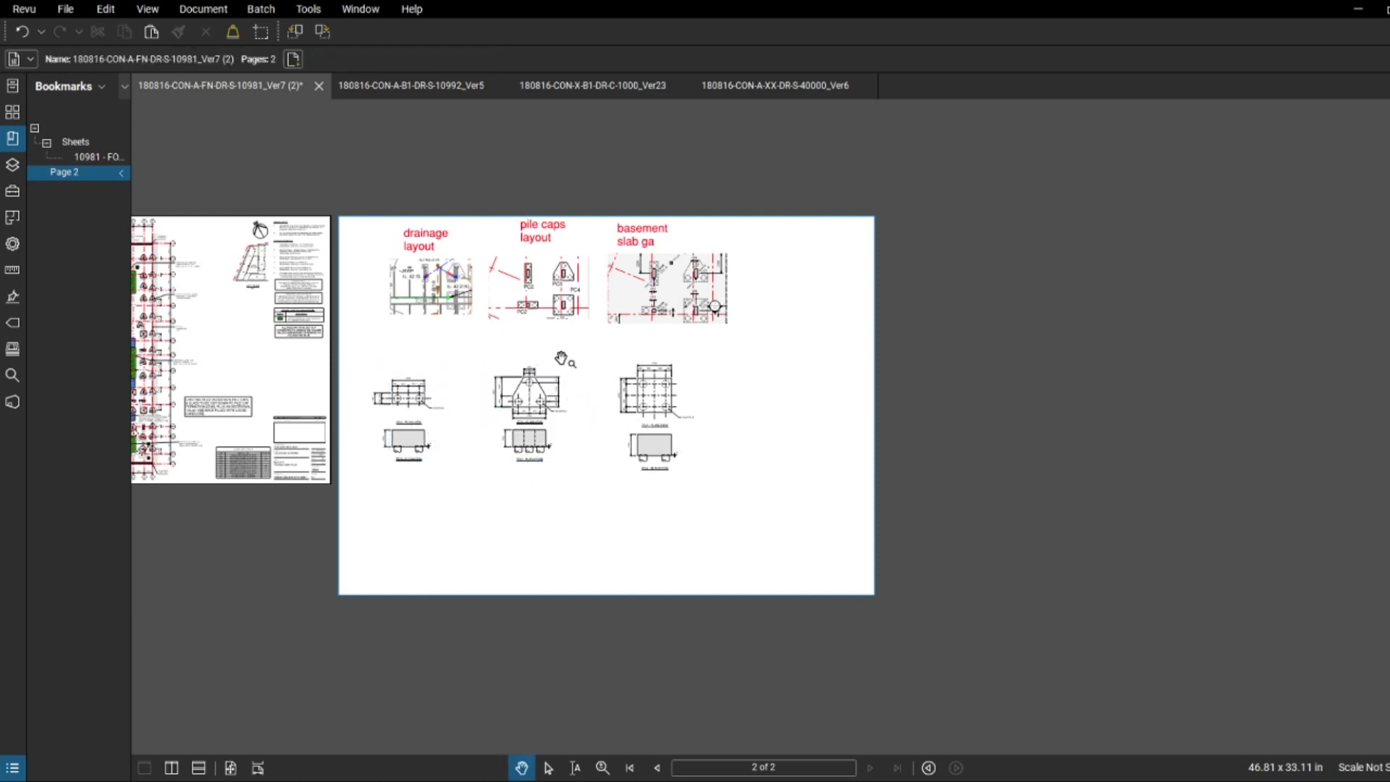
- Return to the pile cap details drawing and examine the plan and elevation dimensions of pile caps PC2, PC2A and PC3
scroll(564, 358, "up", 3)
left_click(740, 87)
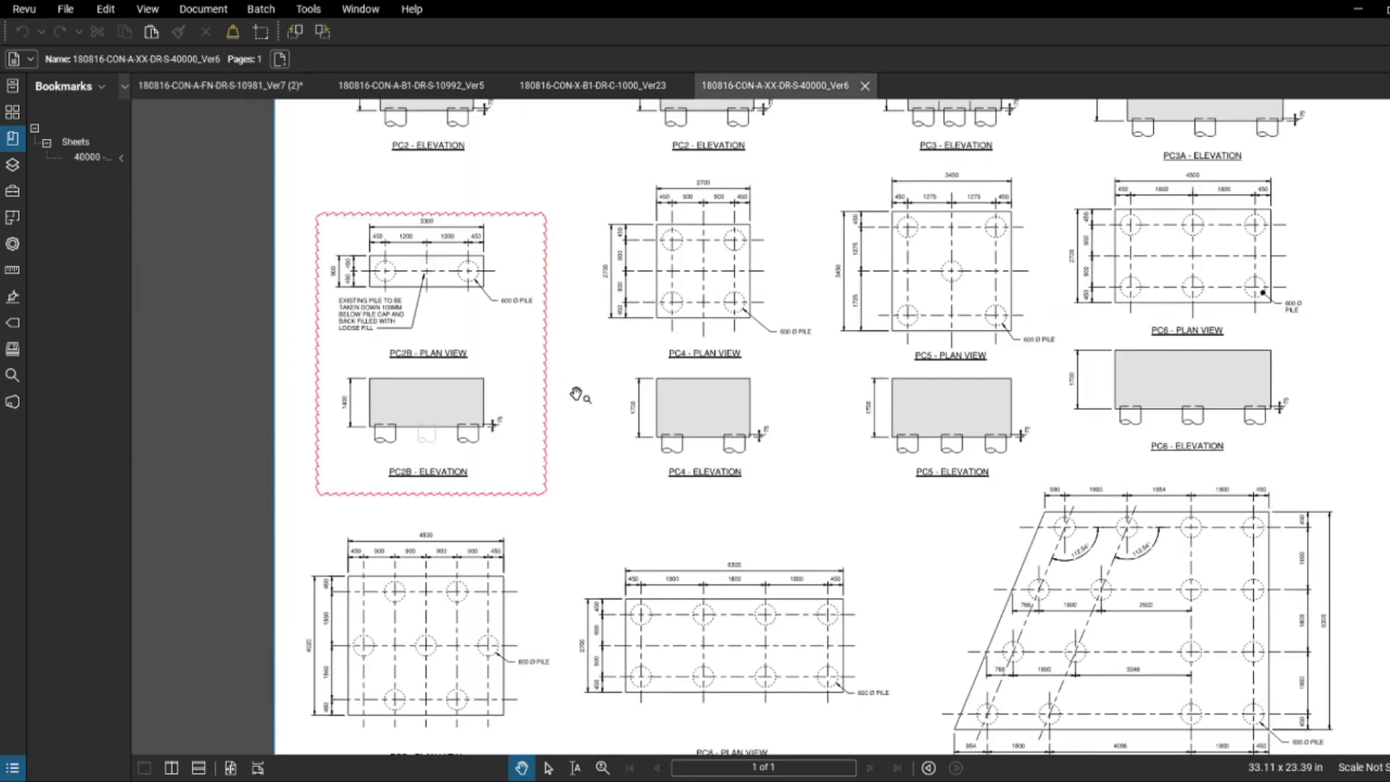
scroll(598, 304, "down", 2)
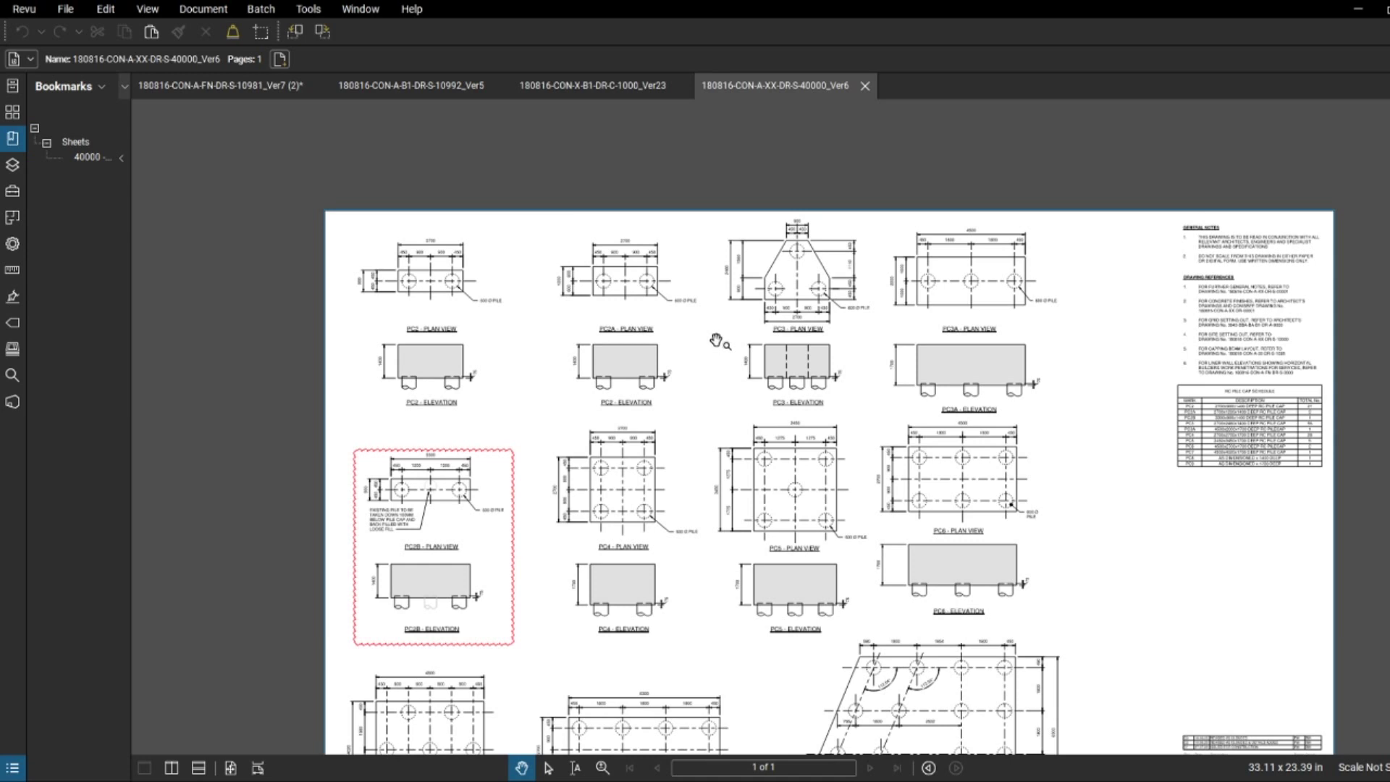
scroll(434, 347, "up", 5)
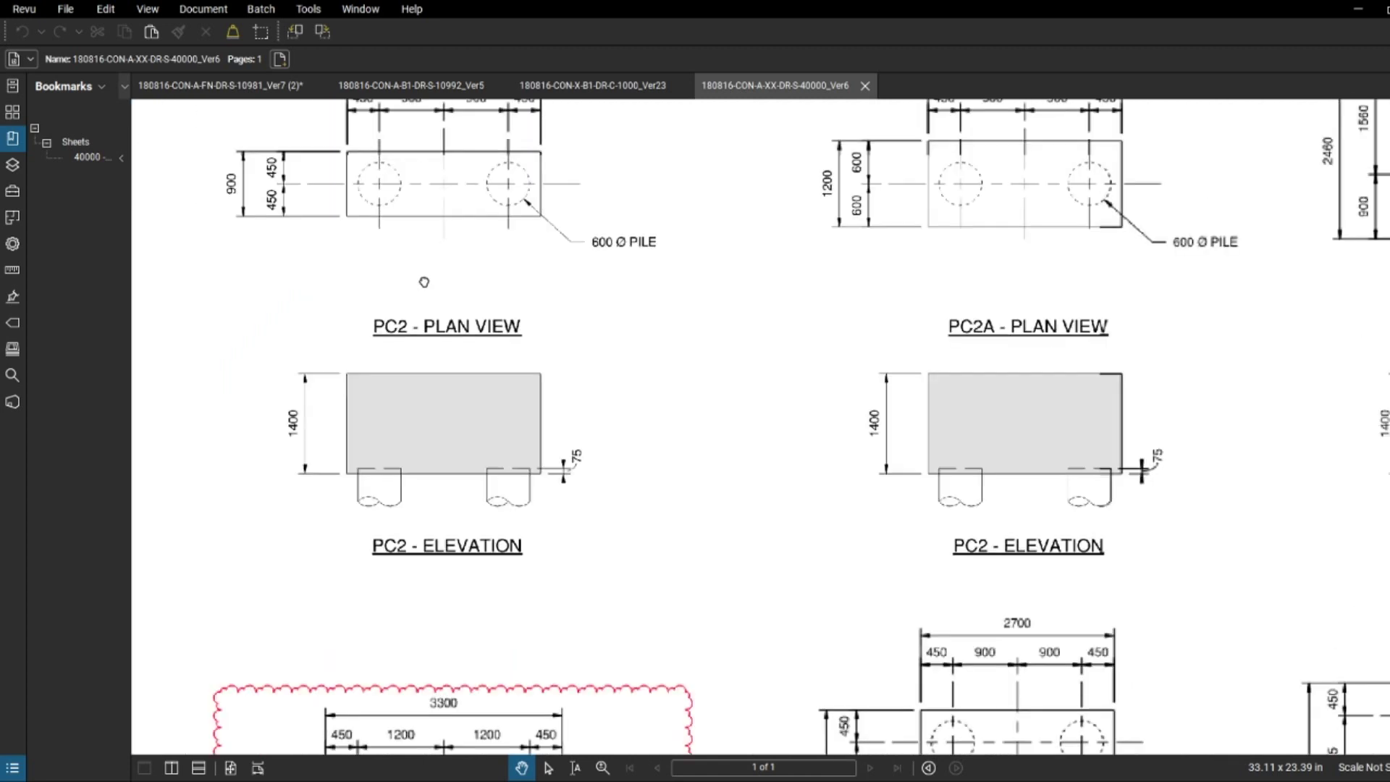
scroll(471, 308, "up", 2)
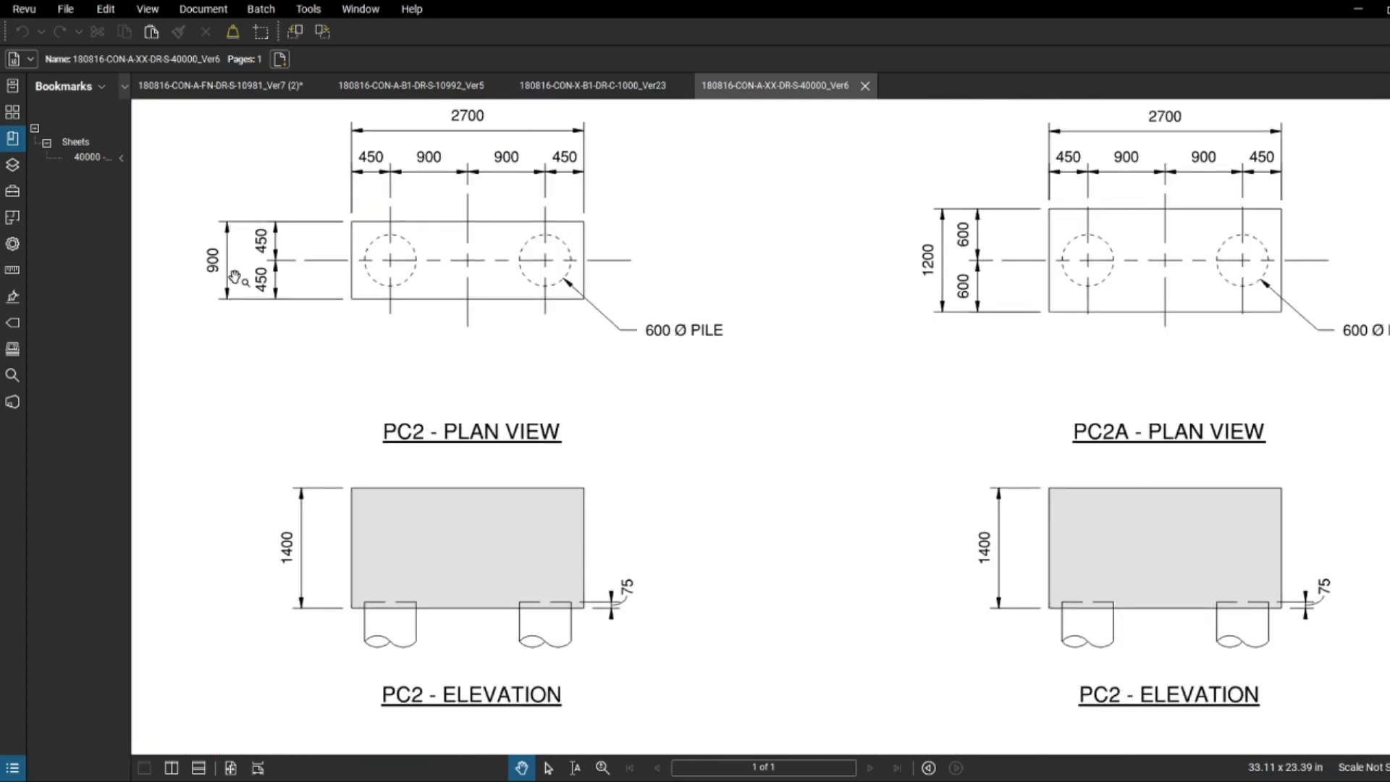
scroll(234, 277, "down", 4)
scroll(507, 337, "up", 4)
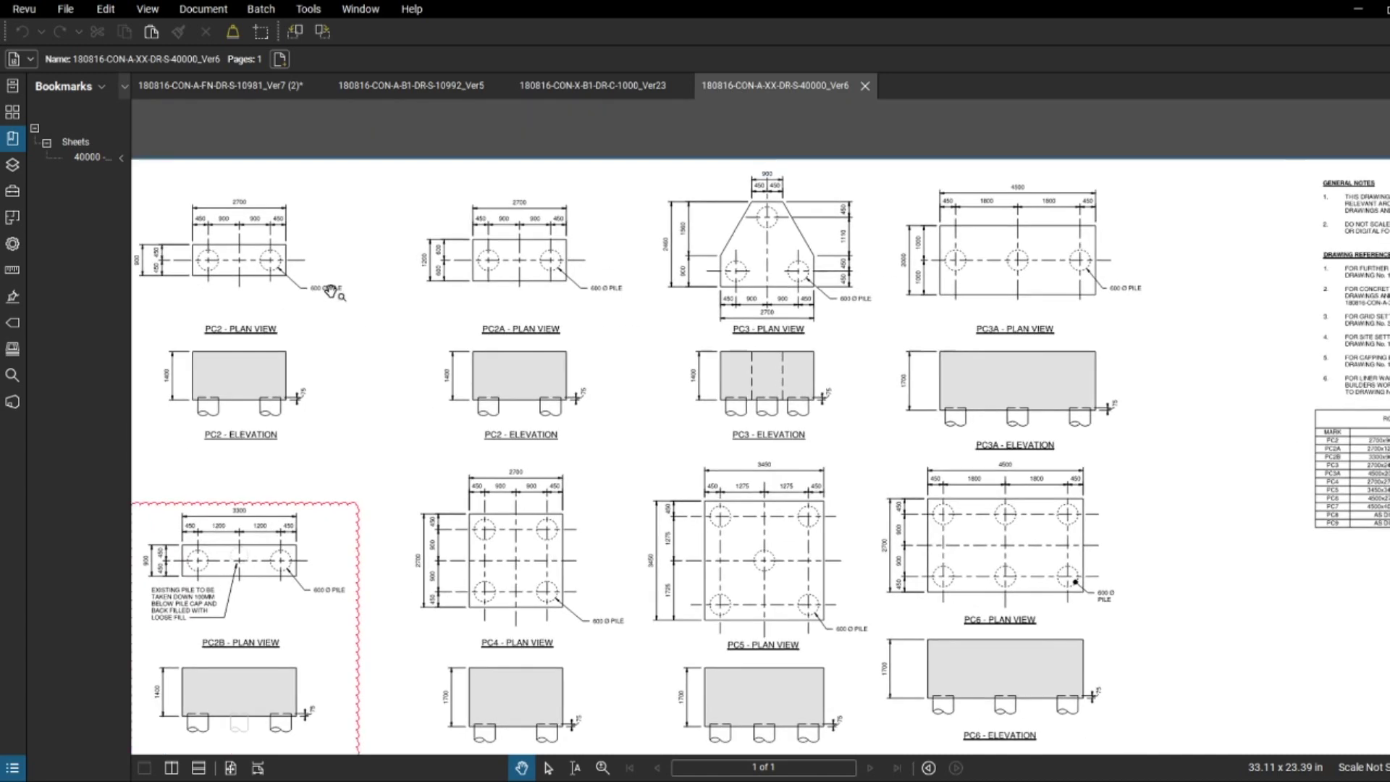
left_click_drag(482, 306, 507, 406)
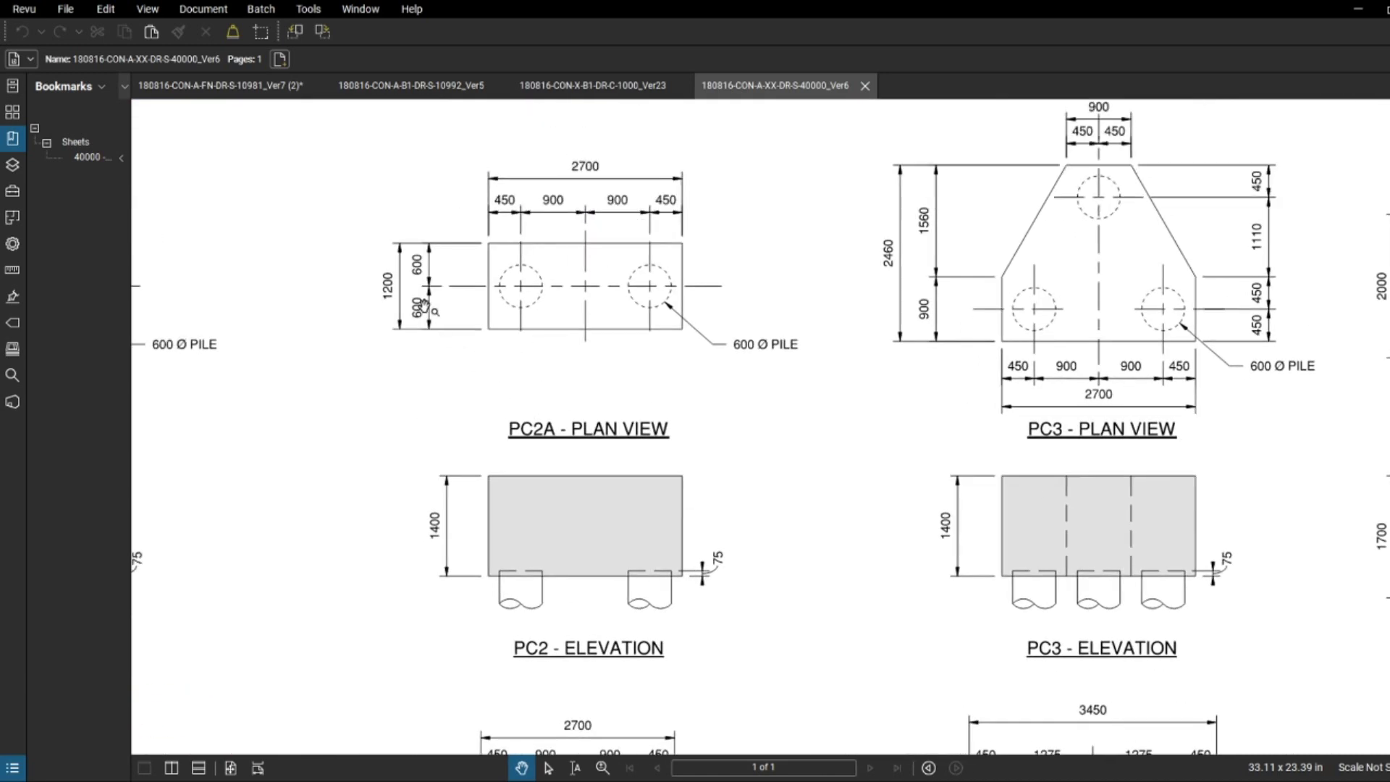
scroll(389, 362, "down", 3)
left_click_drag(405, 376, 464, 389)
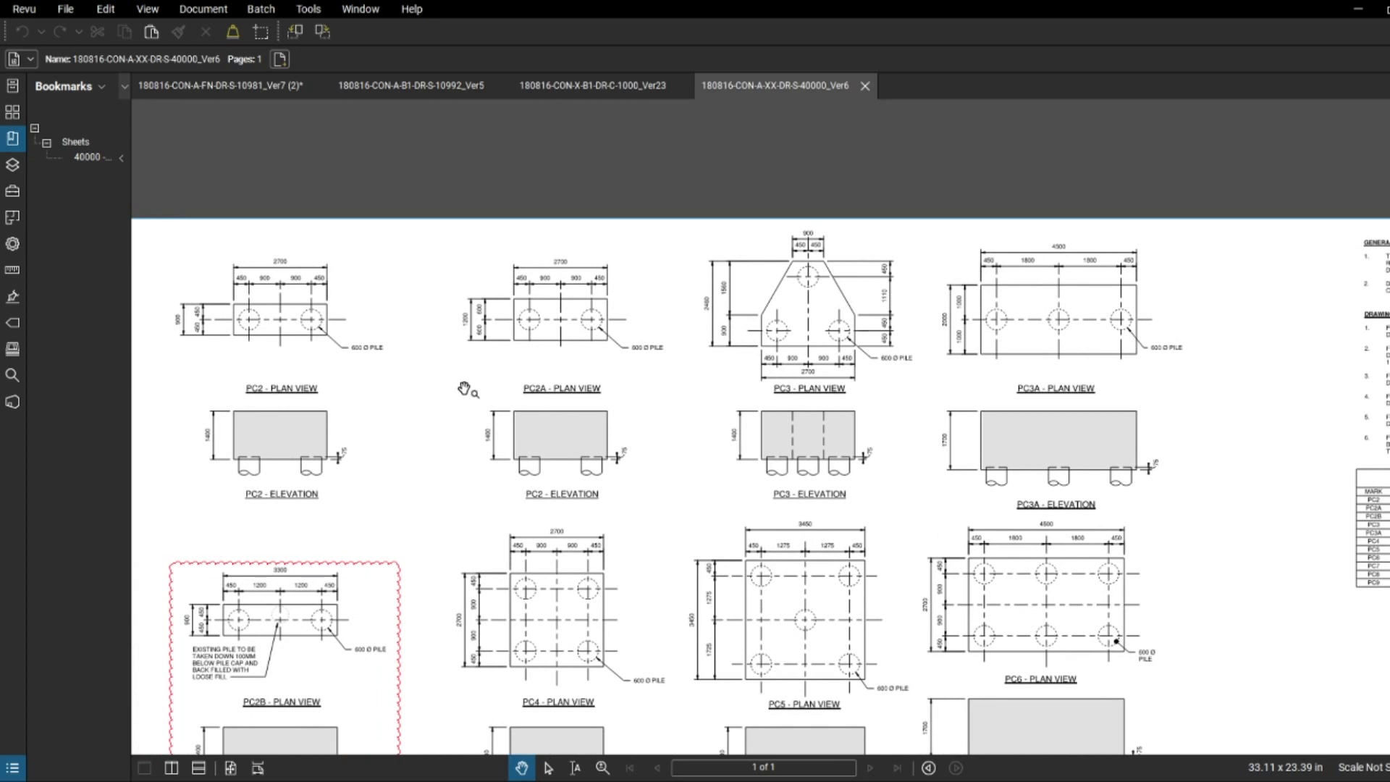
scroll(248, 326, "up", 4)
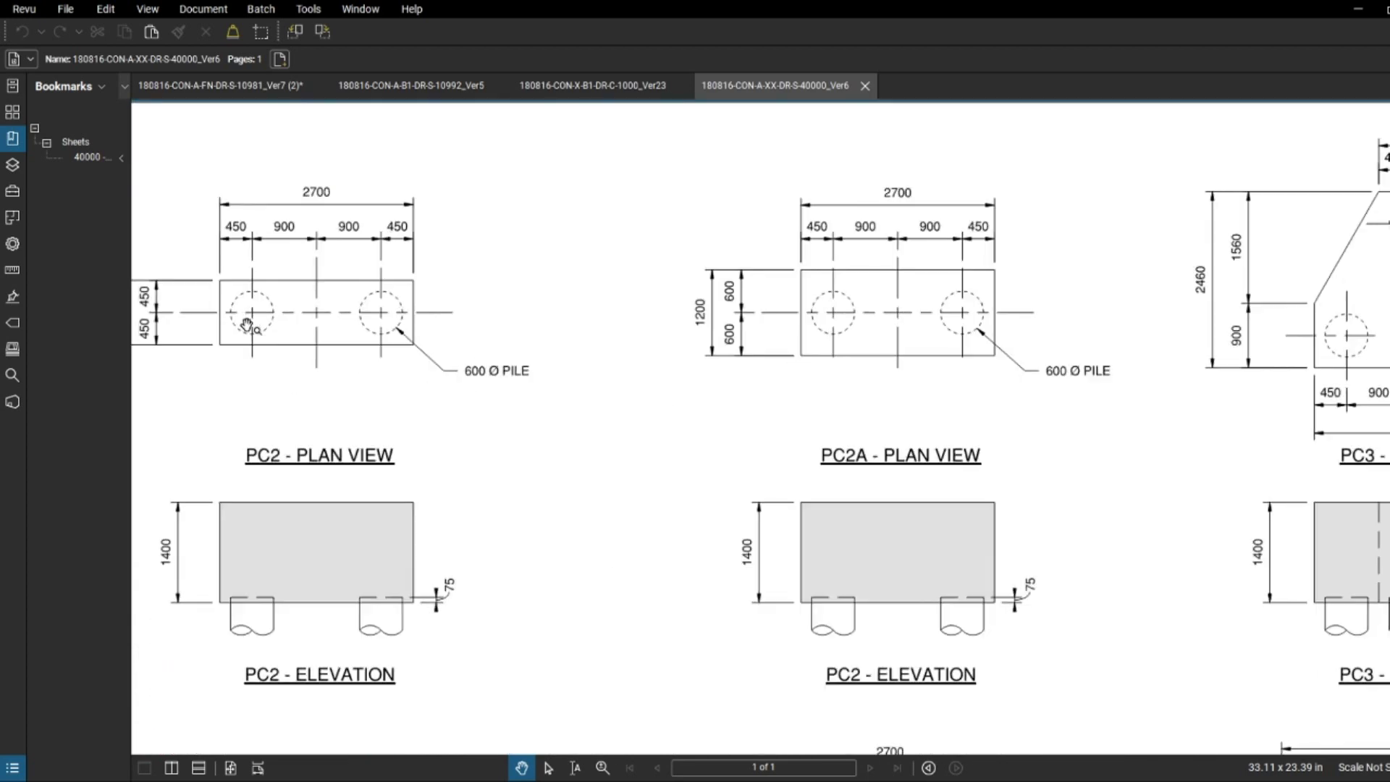
scroll(248, 326, "down", 3)
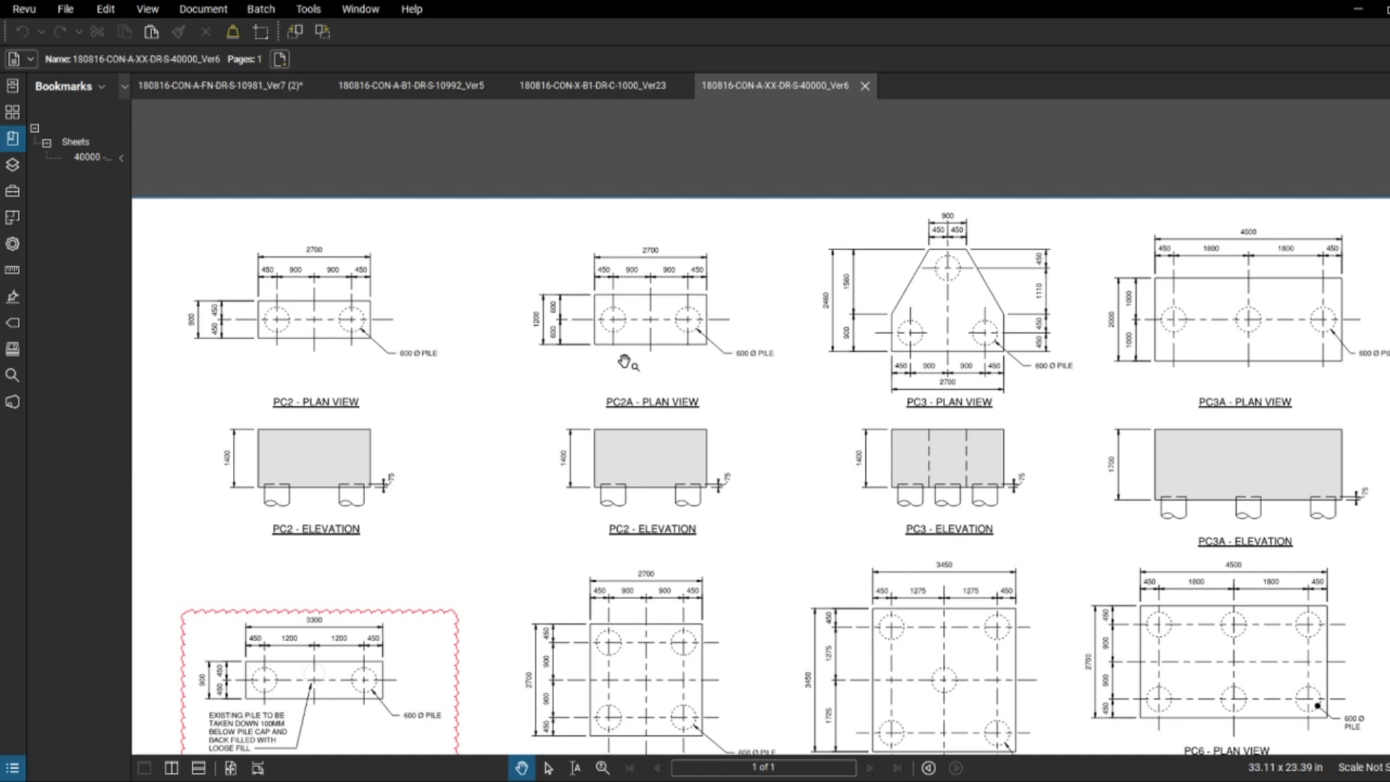
scroll(625, 362, "up", 3)
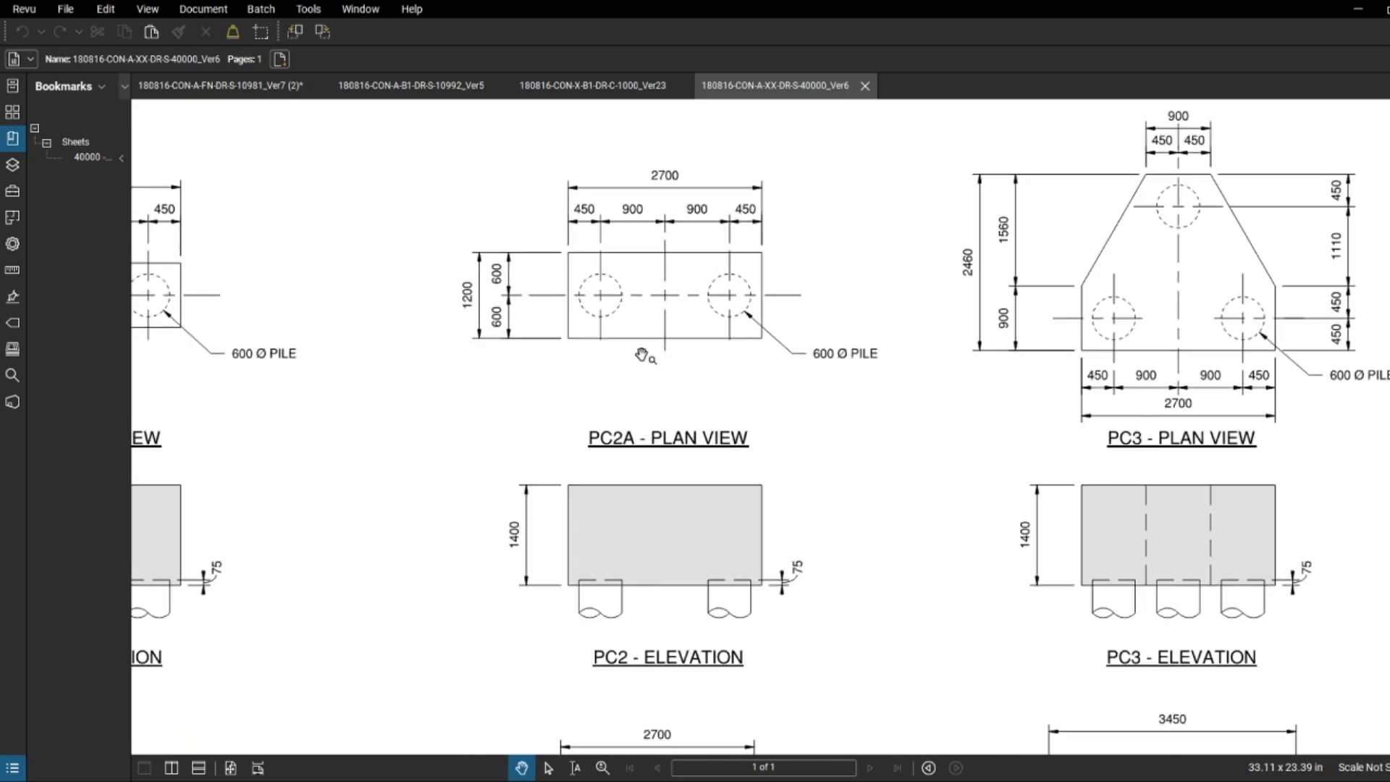
scroll(533, 389, "down", 3)
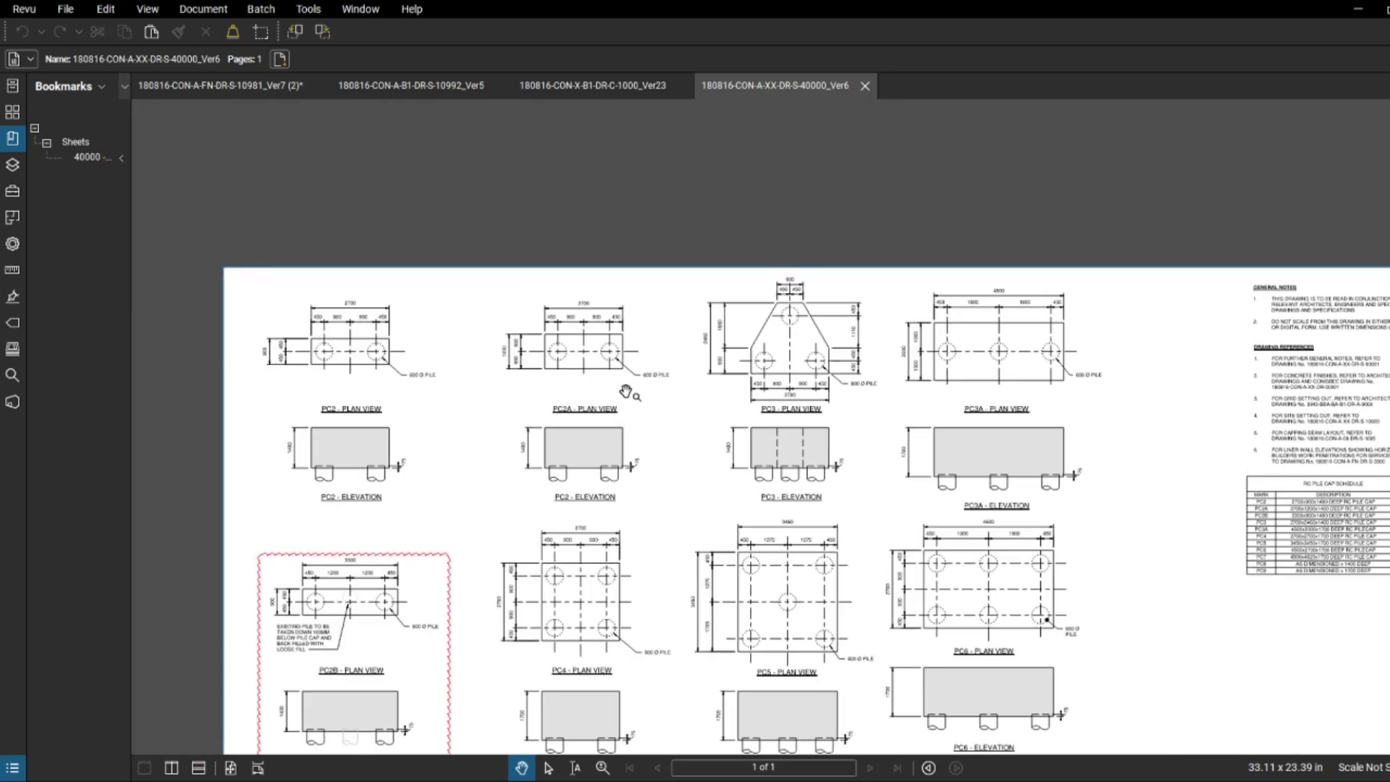
scroll(705, 409, "up", 4)
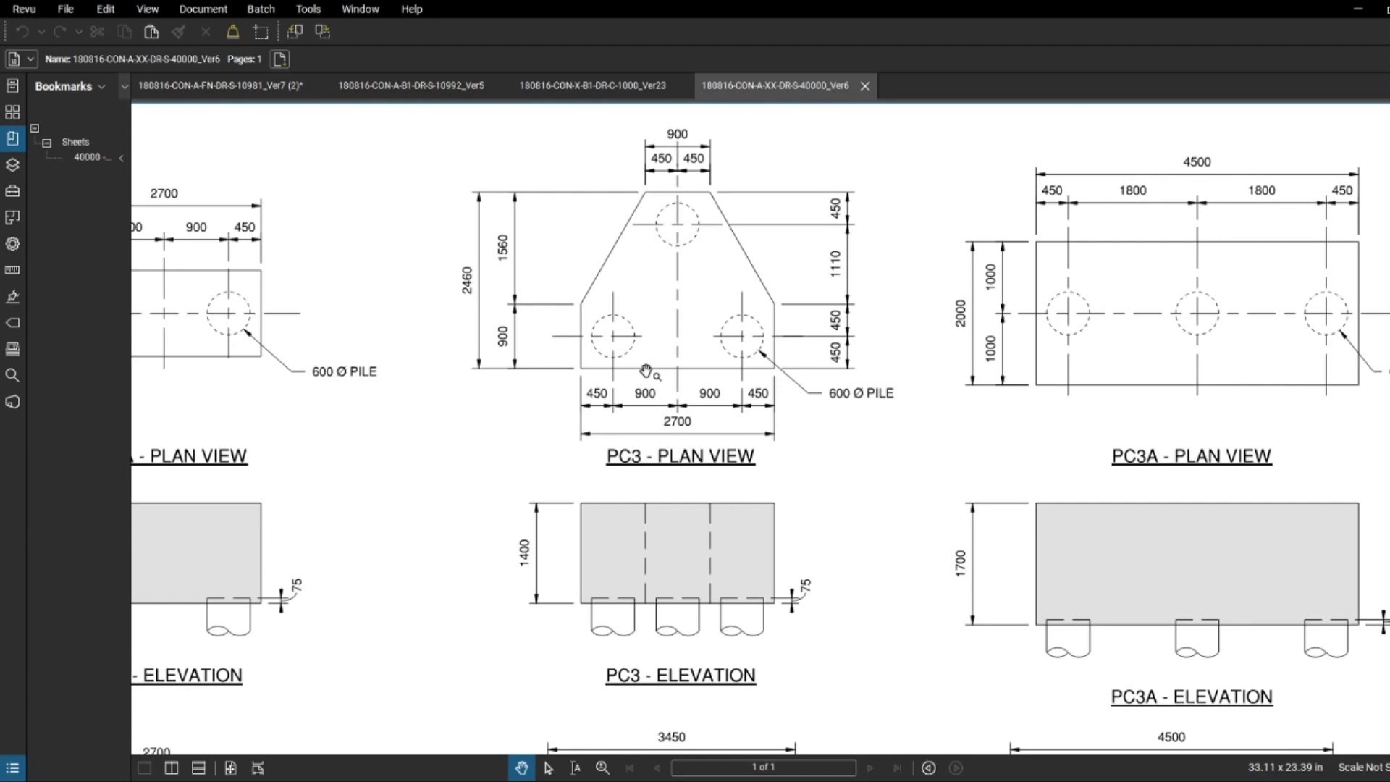
- Examine the depth and pile embedment on the PC3 elevation together with the PC3 plan dimensions
scroll(528, 568, "up", 3)
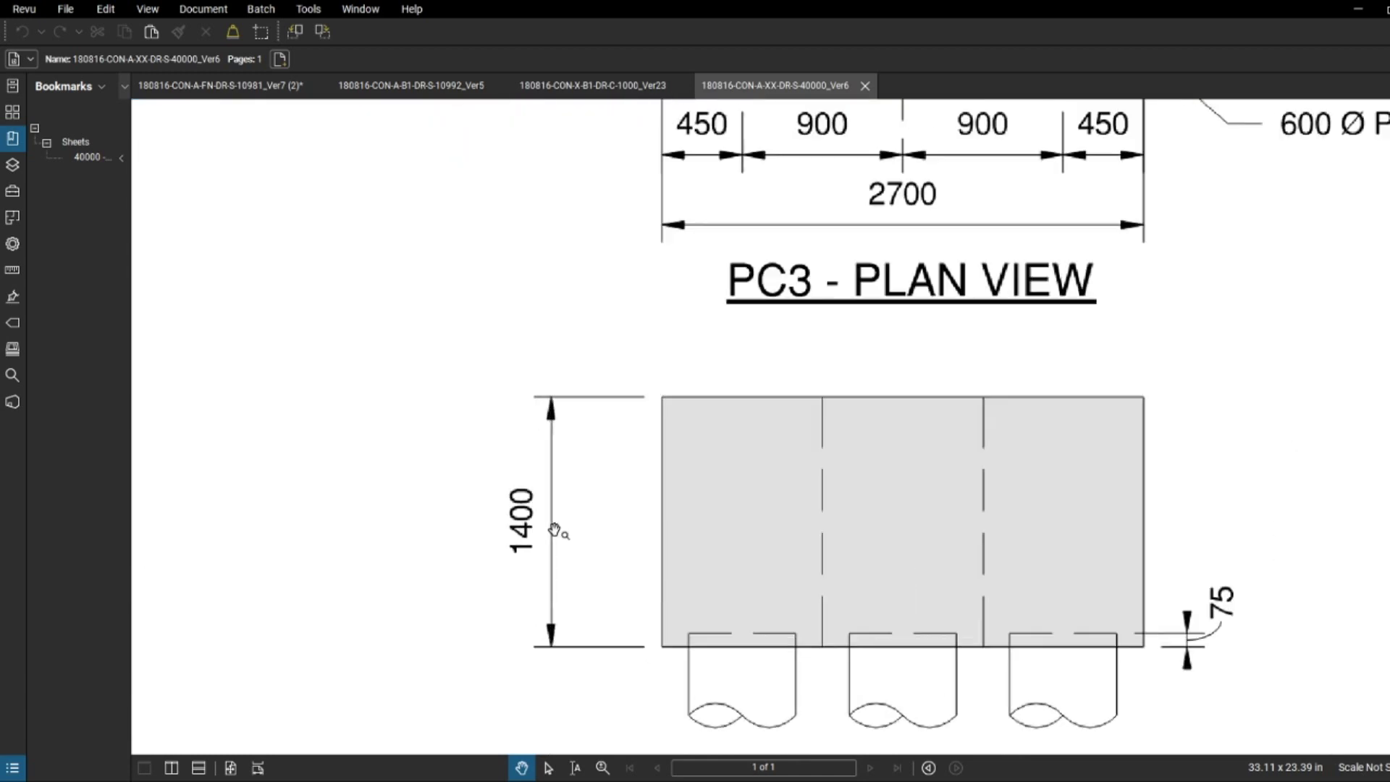
scroll(561, 525, "up", 1)
scroll(558, 496, "down", 5)
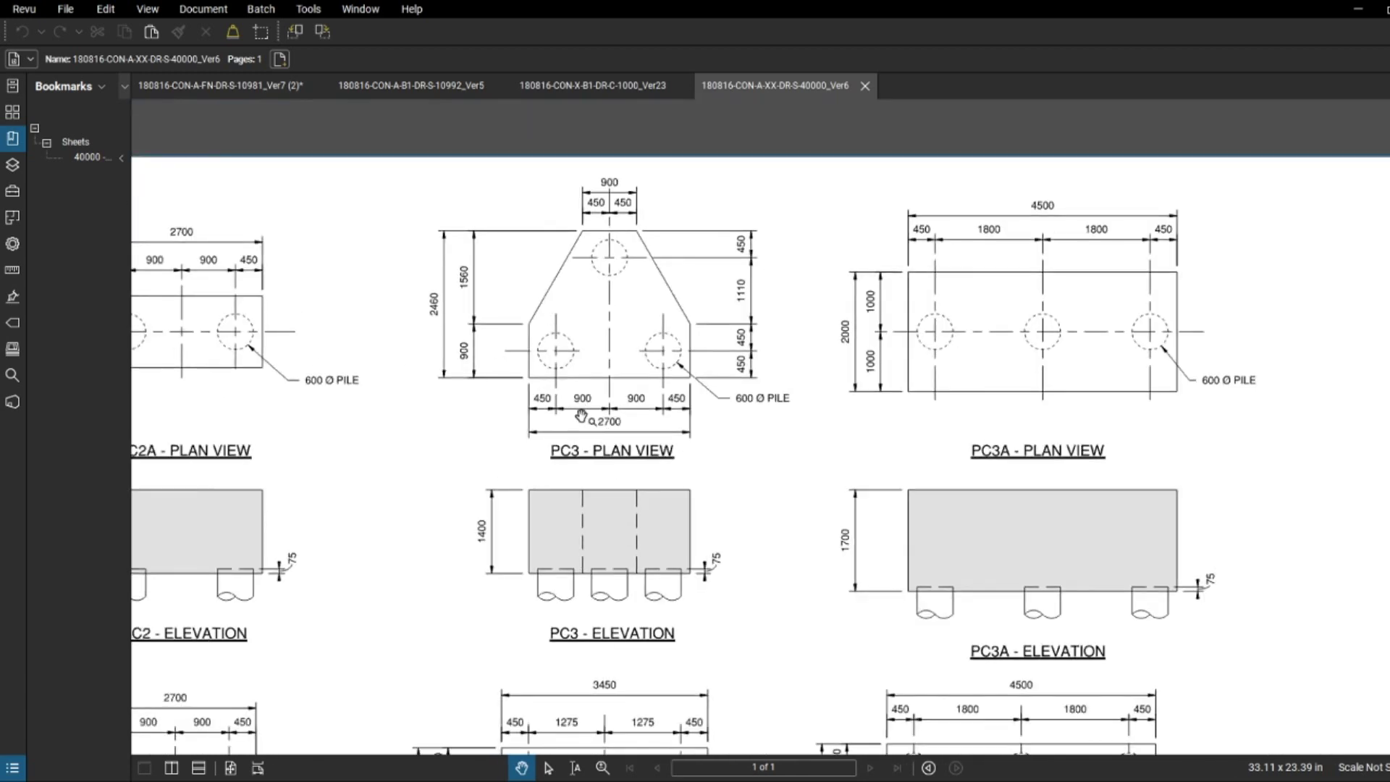
scroll(486, 539, "up", 3)
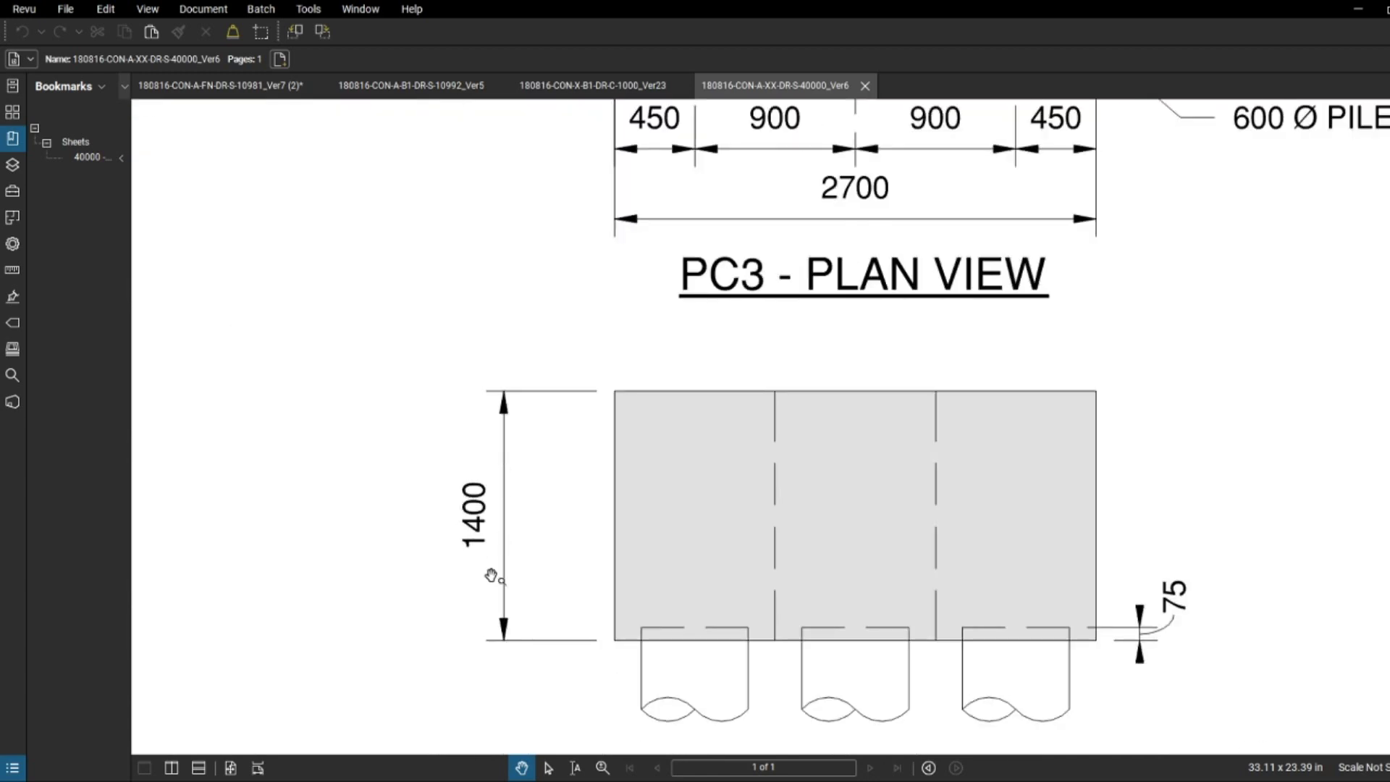
scroll(561, 408, "down", 3)
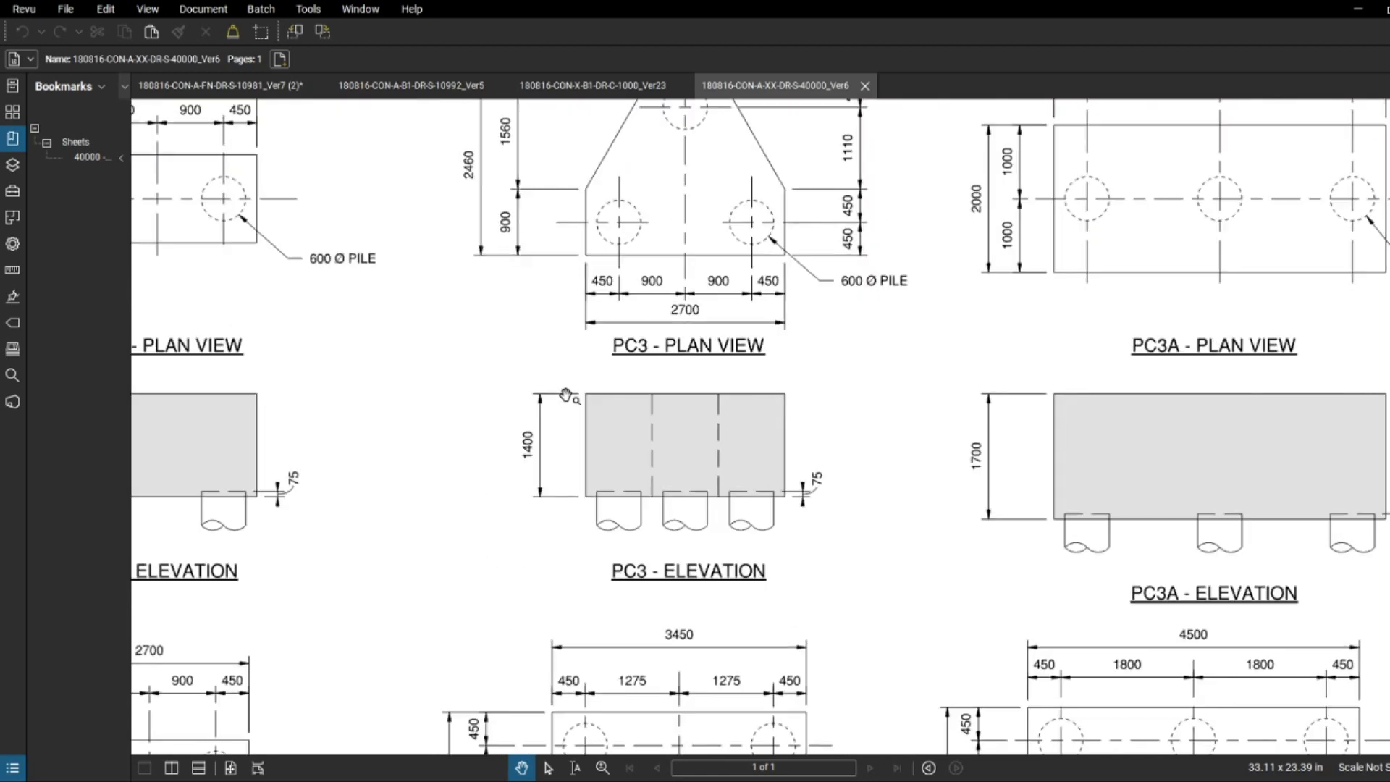
scroll(568, 395, "down", 5)
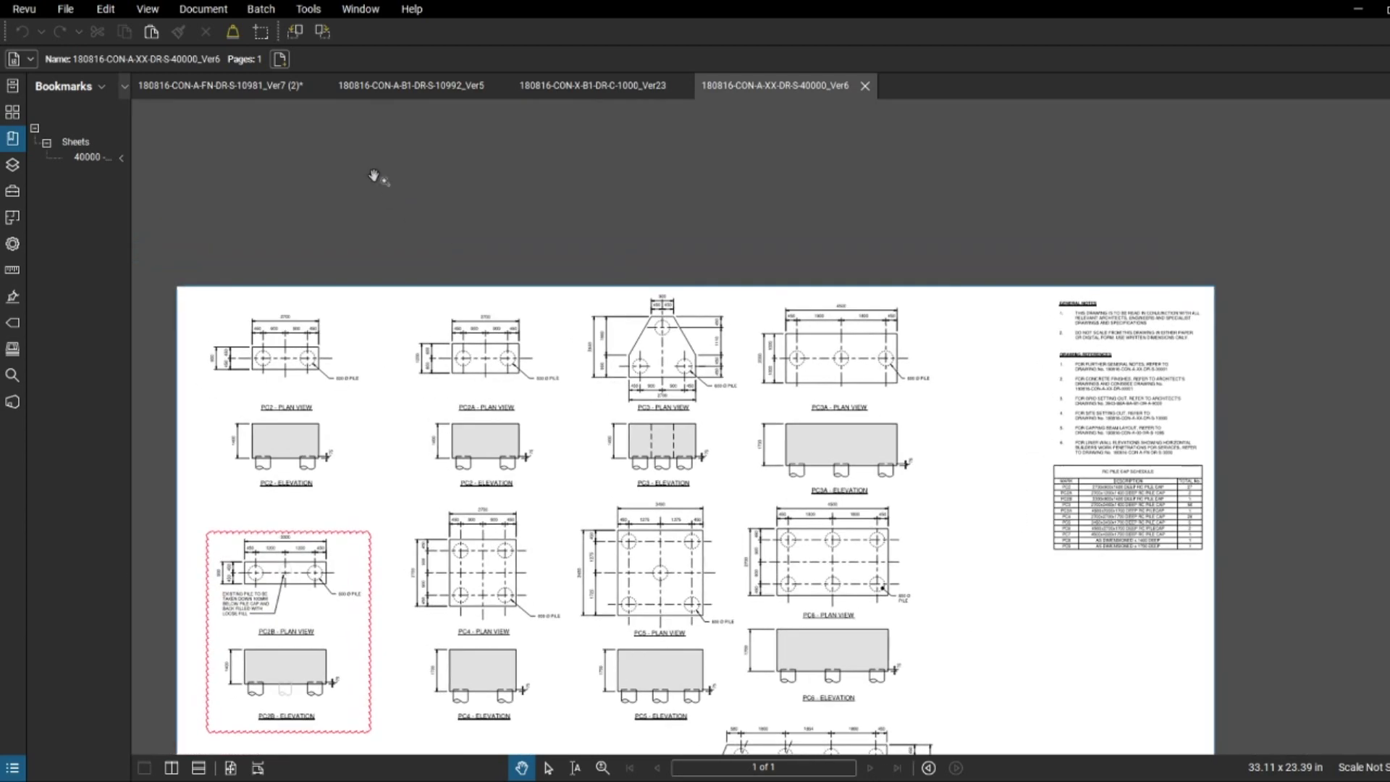
- Return to the collected snapshots page and examine the rainwater pipe positions and invert levels on the drainage layout snapshot
left_click(217, 84)
scroll(484, 352, "up", 4)
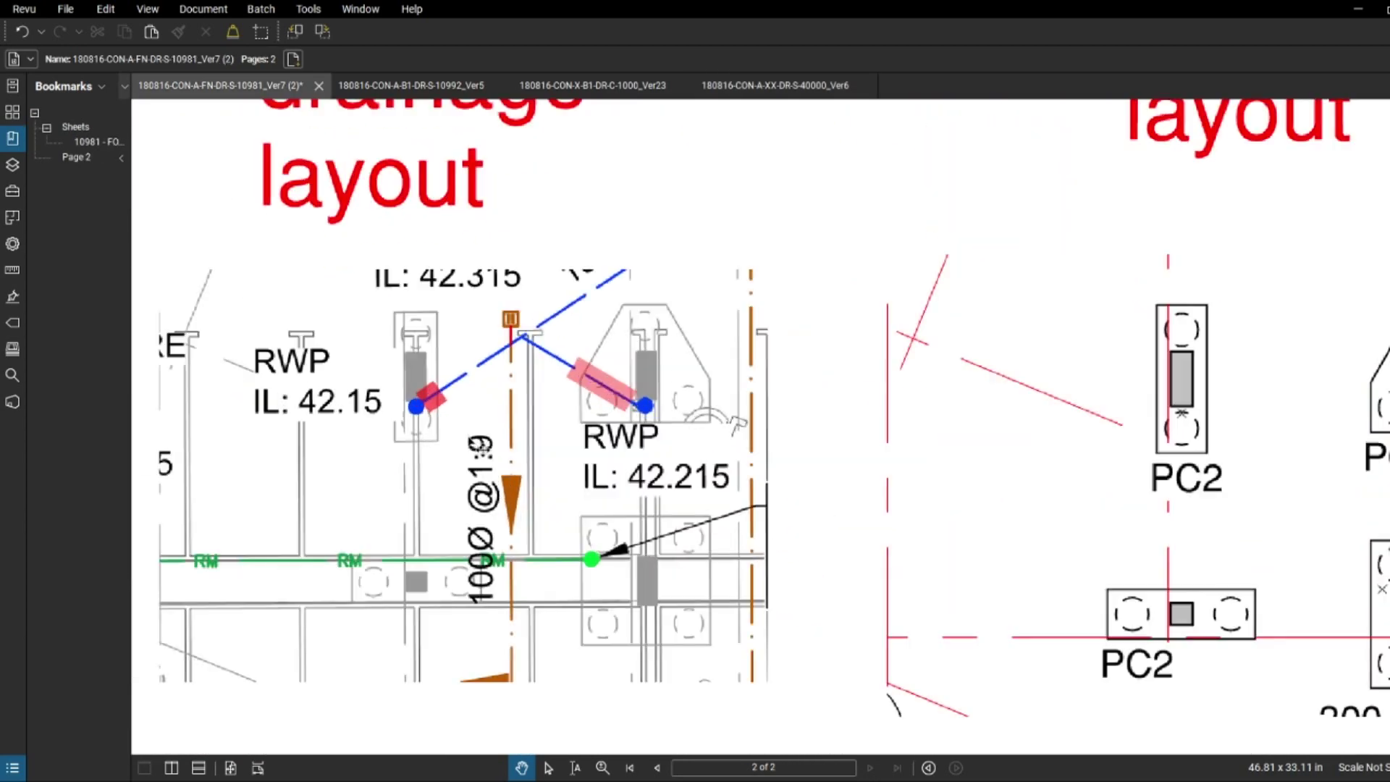
scroll(481, 449, "up", 3)
scroll(579, 450, "down", 2)
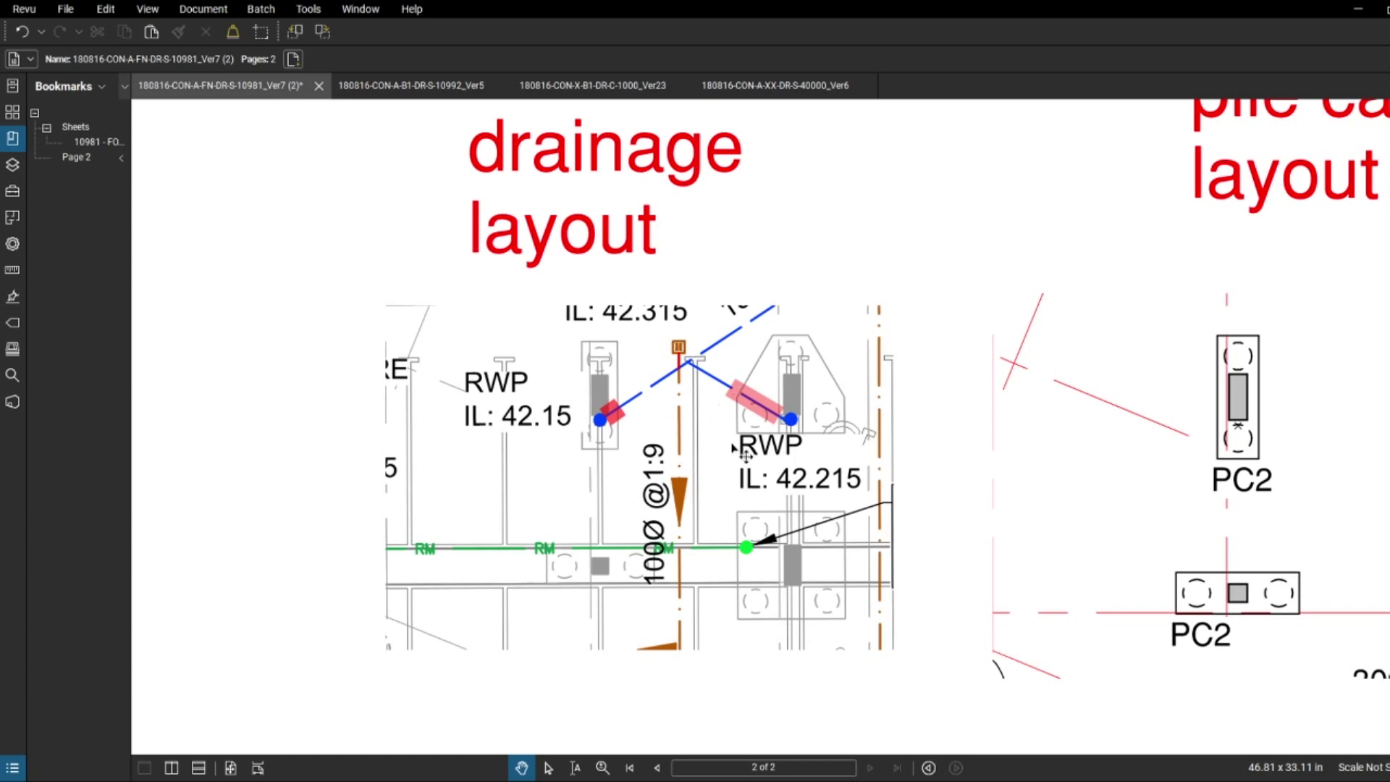
scroll(735, 448, "down", 3)
scroll(652, 423, "up", 3)
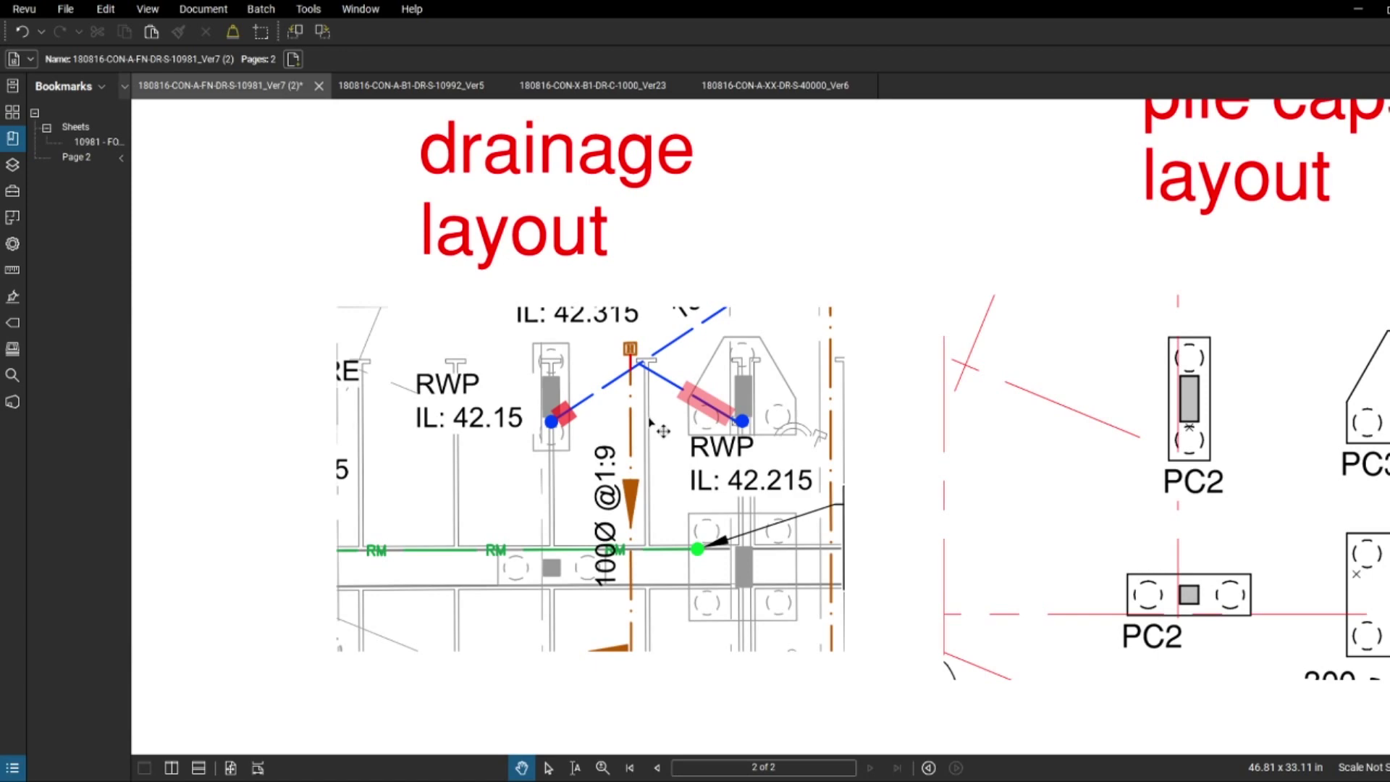
scroll(651, 419, "down", 2)
scroll(745, 414, "up", 1)
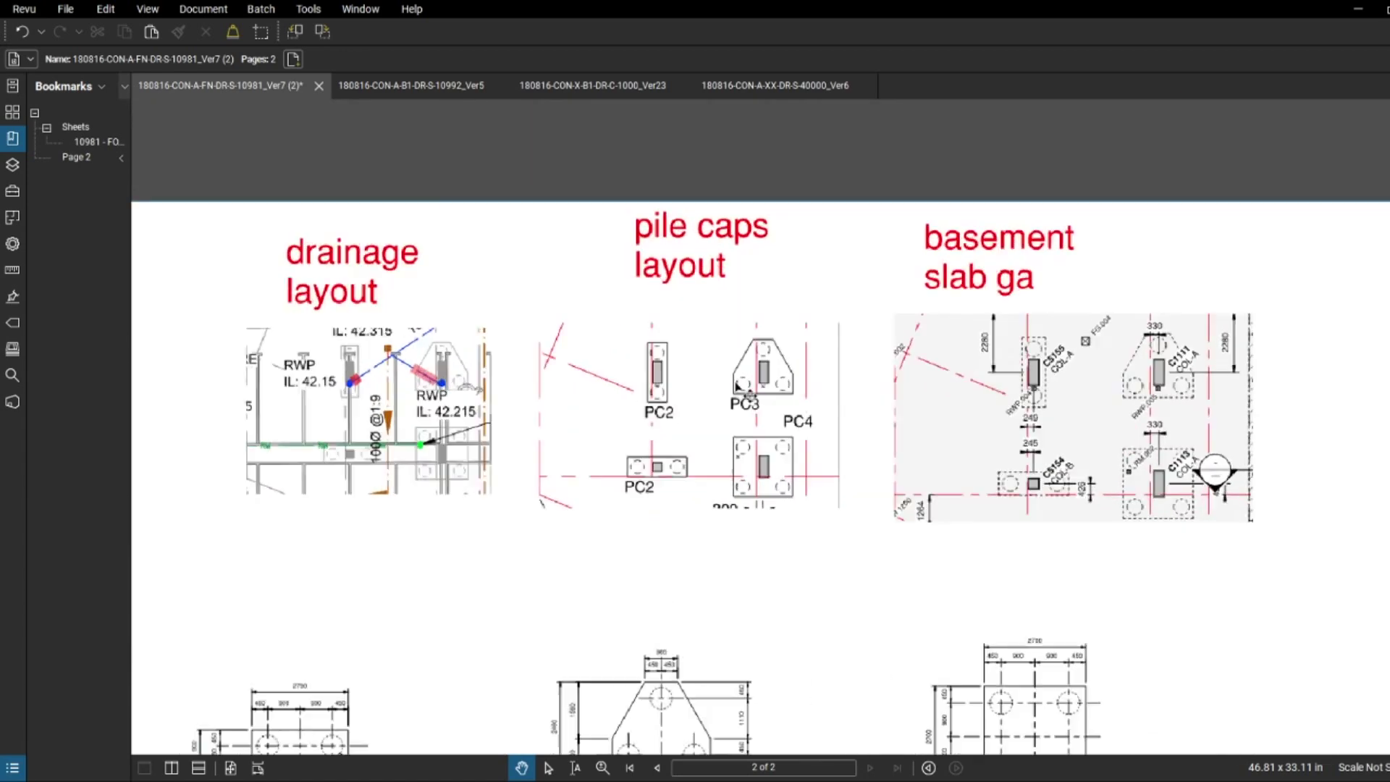
- Compare the PC2, PC3 and PC4 caps on the pile caps layout snapshot with the columns and rainwater pipes on the basement slab snapshot
scroll(680, 382, "down", 2)
scroll(651, 407, "up", 3)
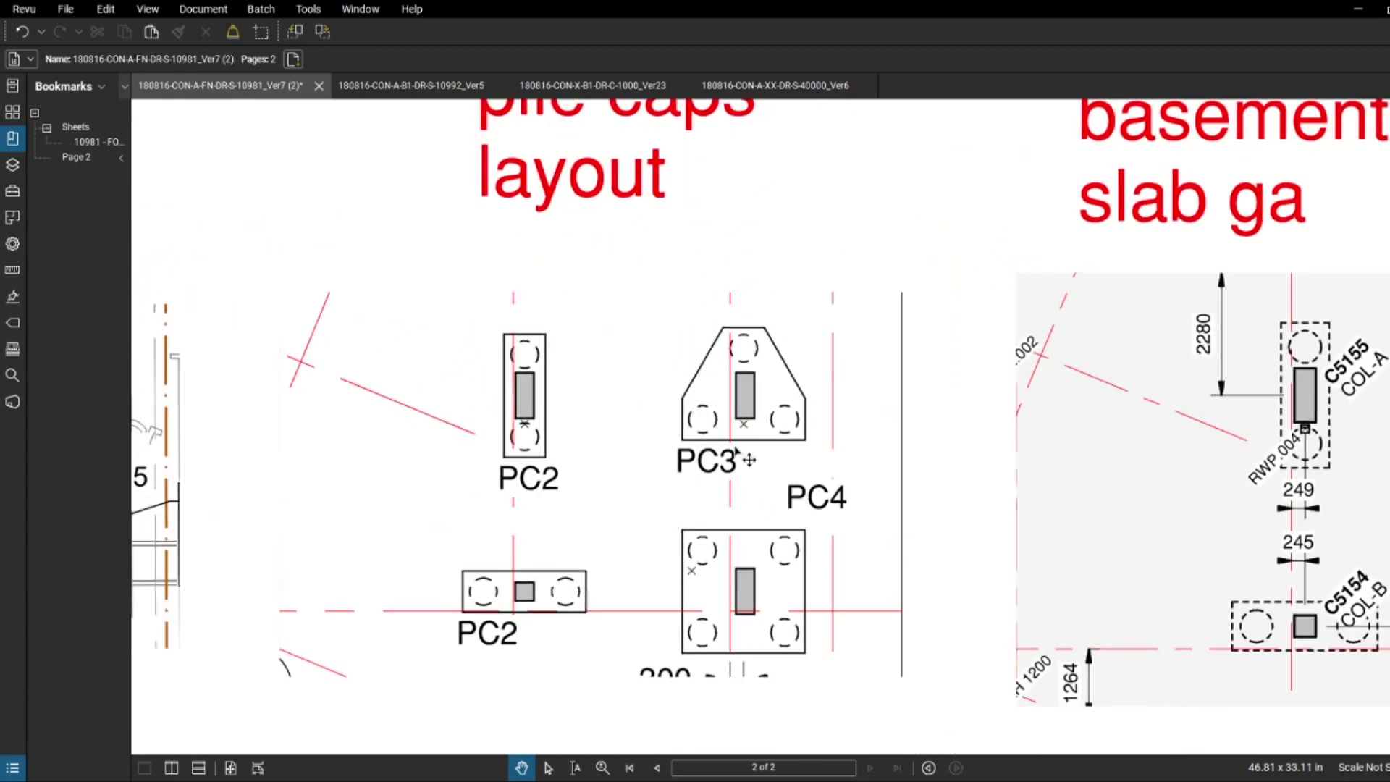
scroll(726, 437, "down", 2)
scroll(832, 432, "up", 3)
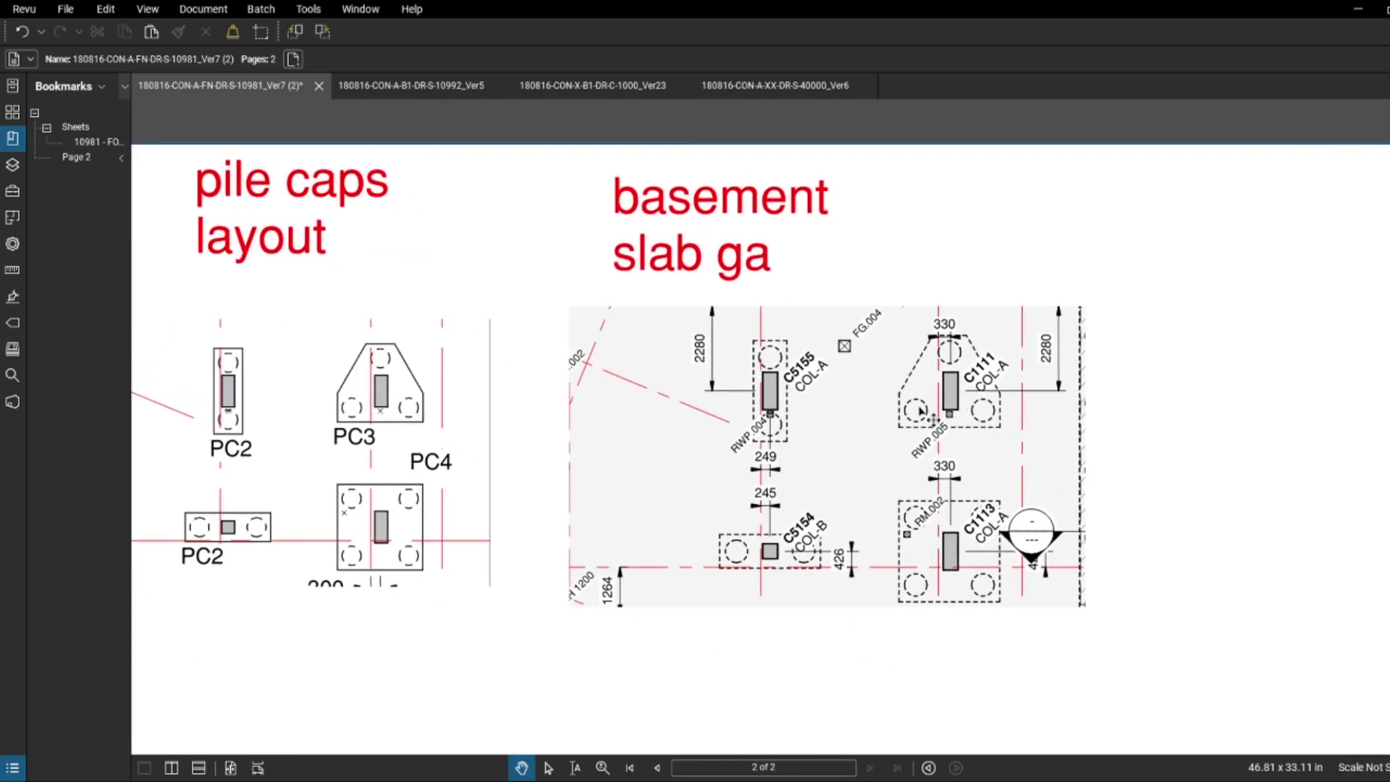
scroll(796, 429, "up", 3)
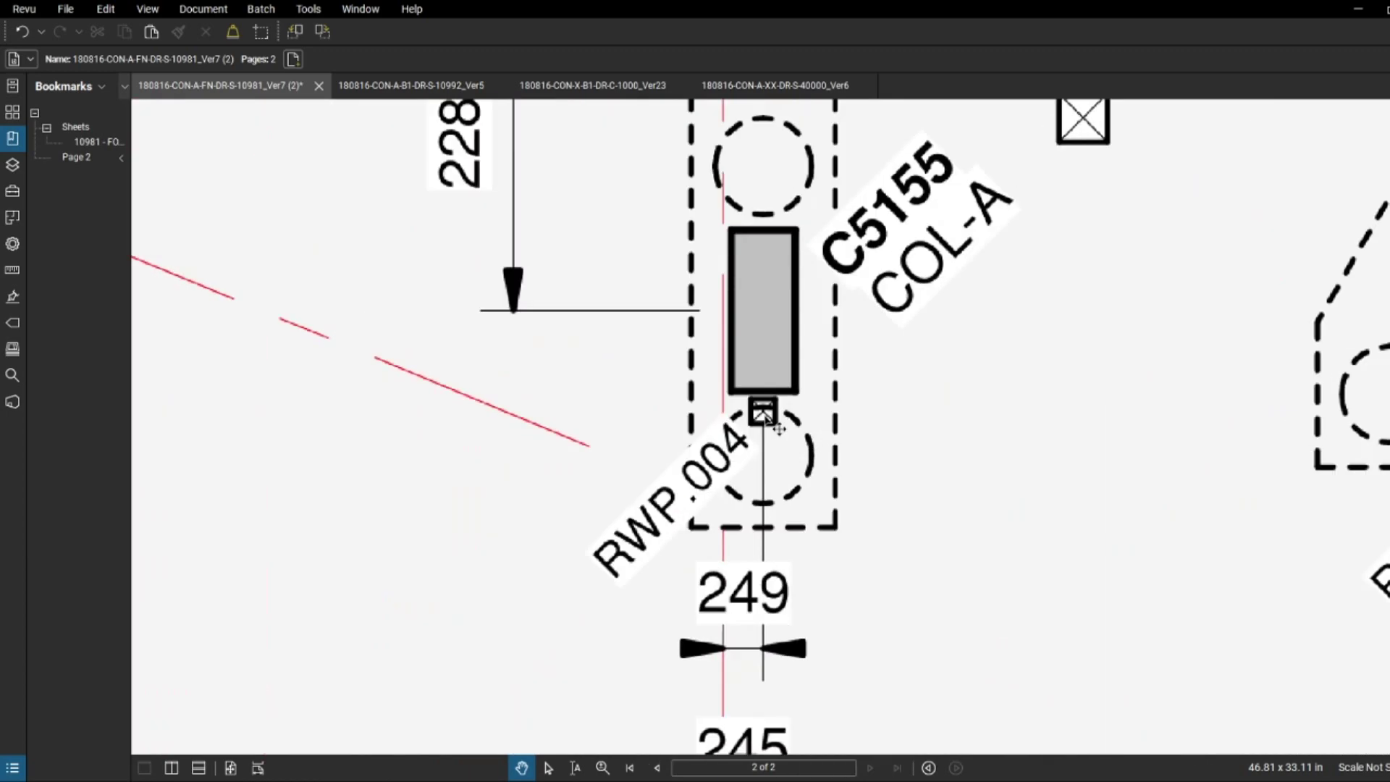
scroll(667, 443, "down", 3)
scroll(667, 444, "down", 3)
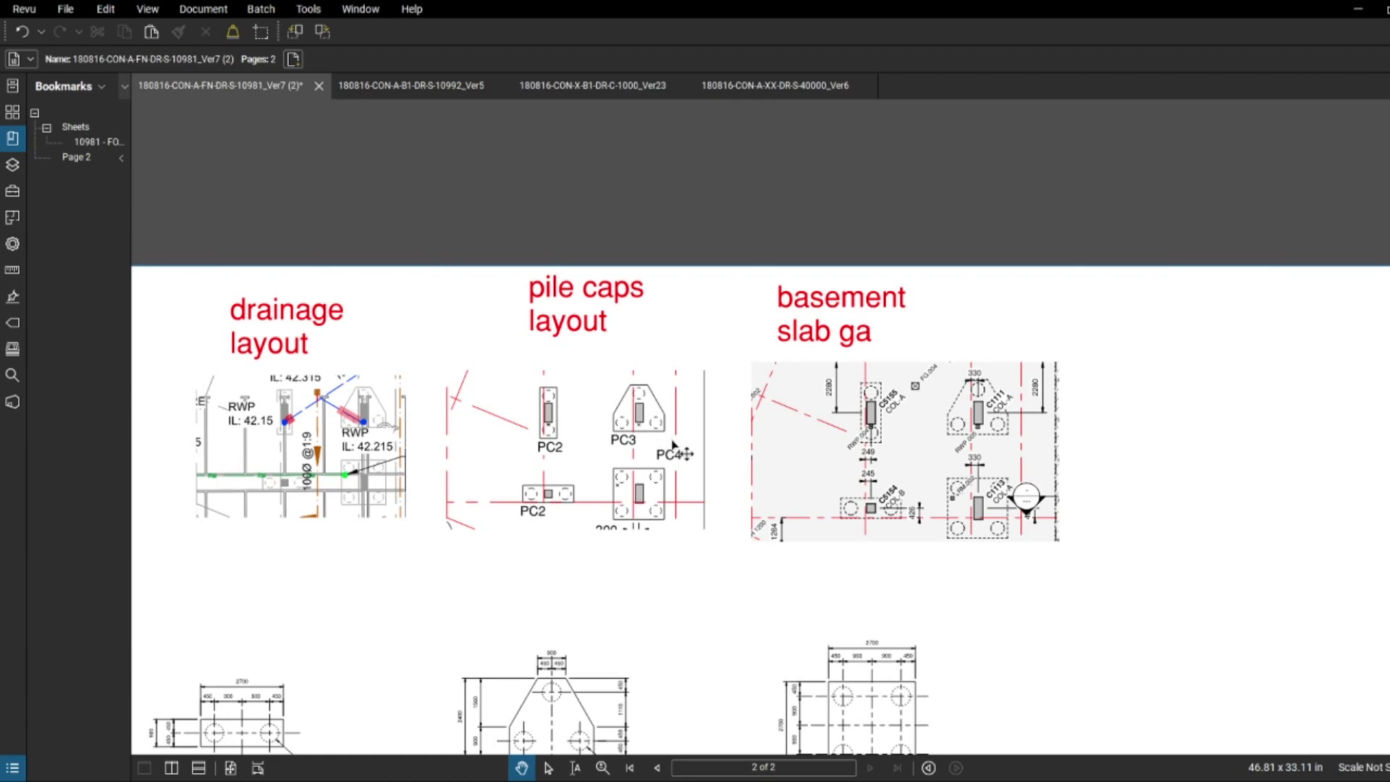
scroll(670, 443, "down", 3)
scroll(681, 463, "up", 2)
scroll(695, 474, "up", 1)
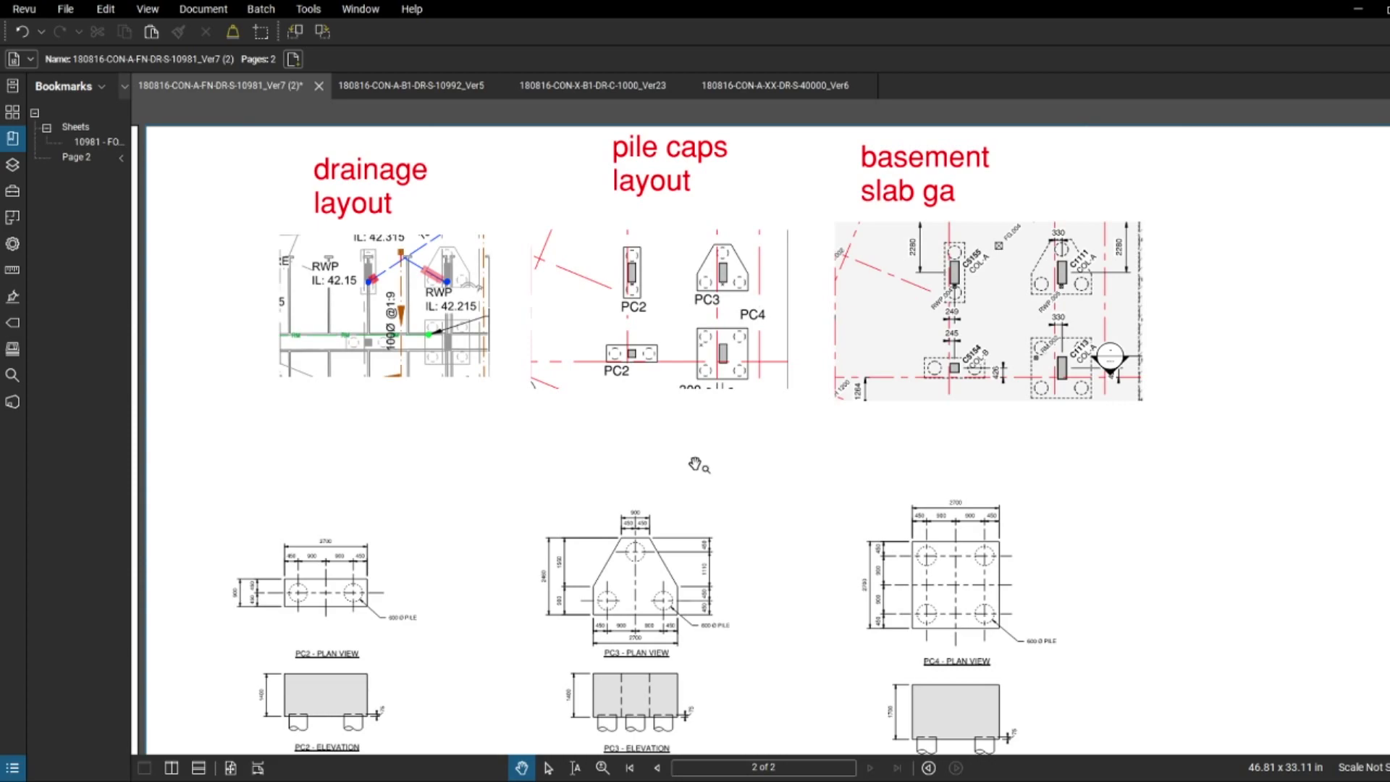
- Take a snapshot of the boxed "ALL TOP OF PILE CAPS +42.715m U.N.O." note from the foundations plan
scroll(434, 408, "down", 1)
scroll(434, 407, "up", 2)
scroll(507, 409, "down", 1)
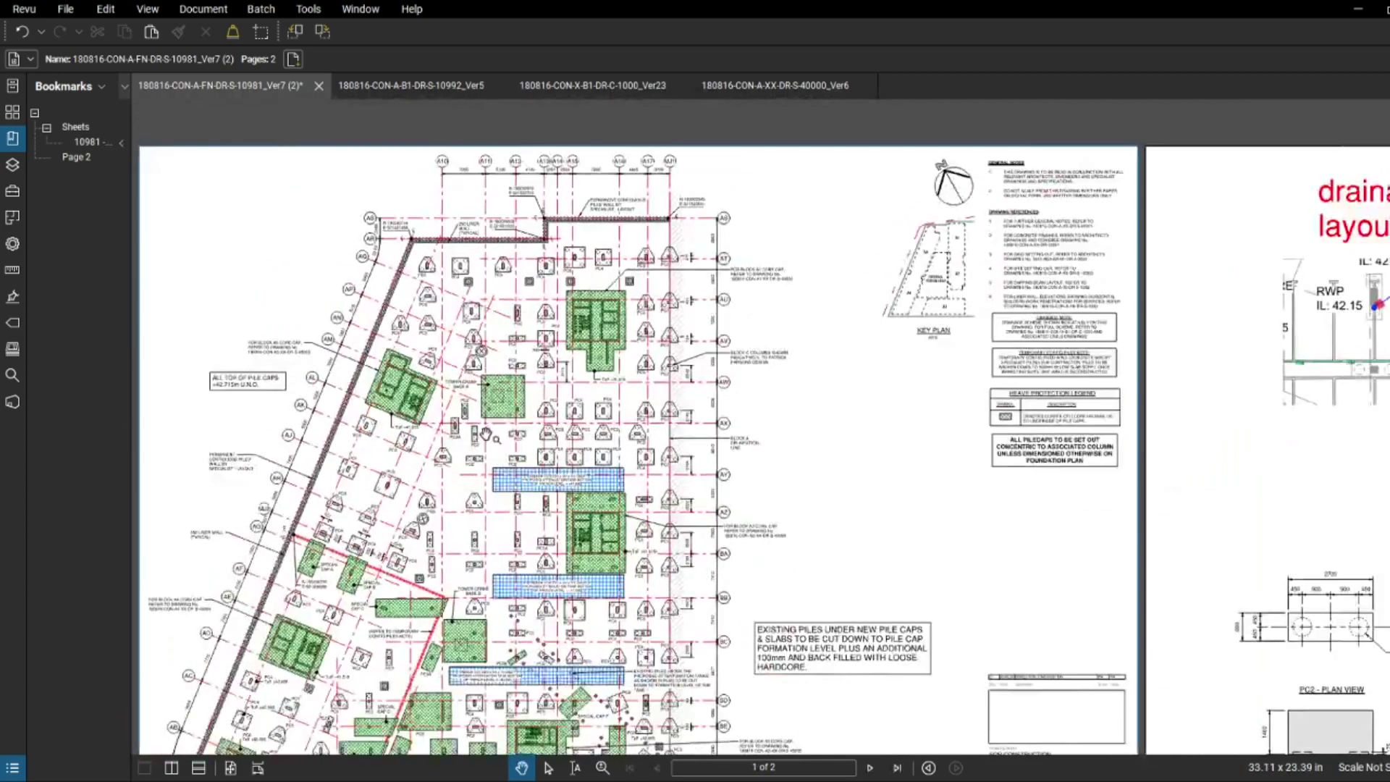
scroll(562, 413, "up", 6)
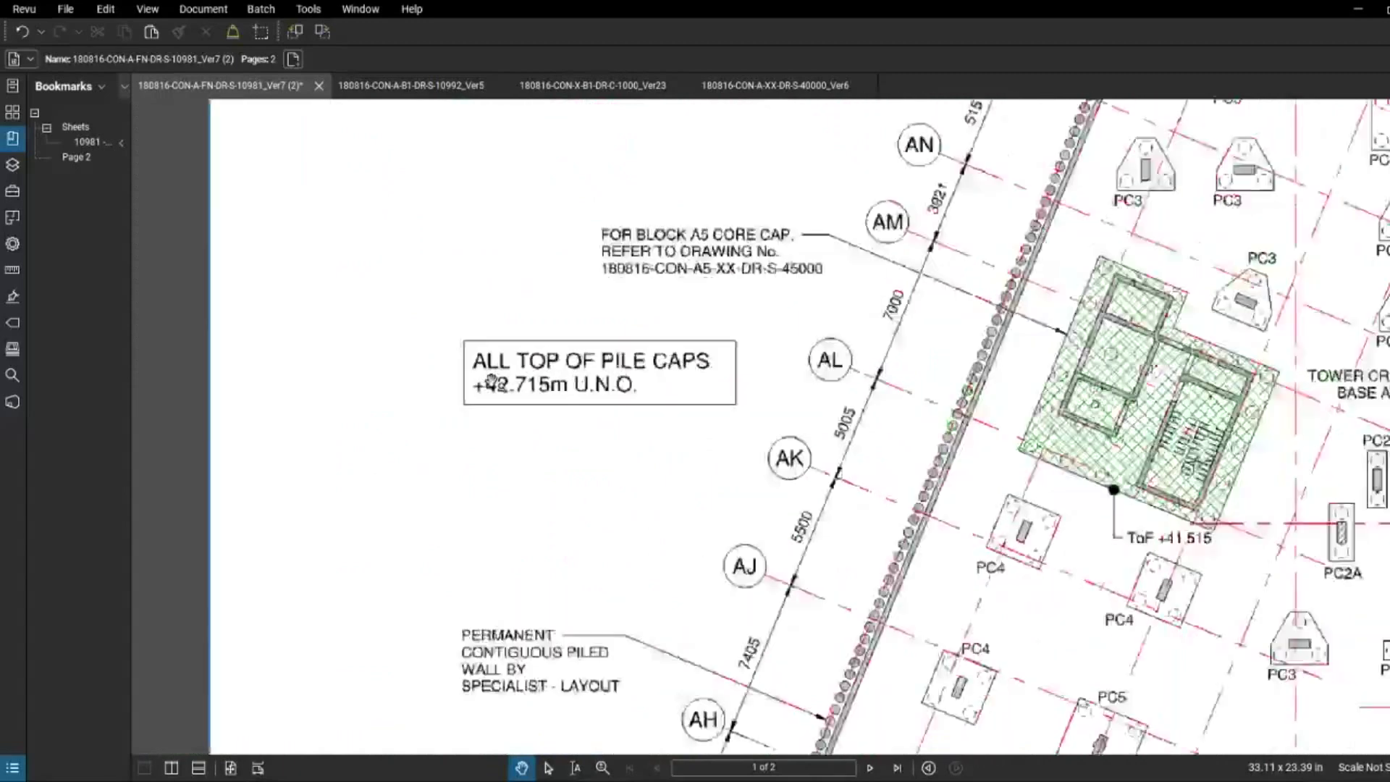
scroll(515, 391, "down", 2)
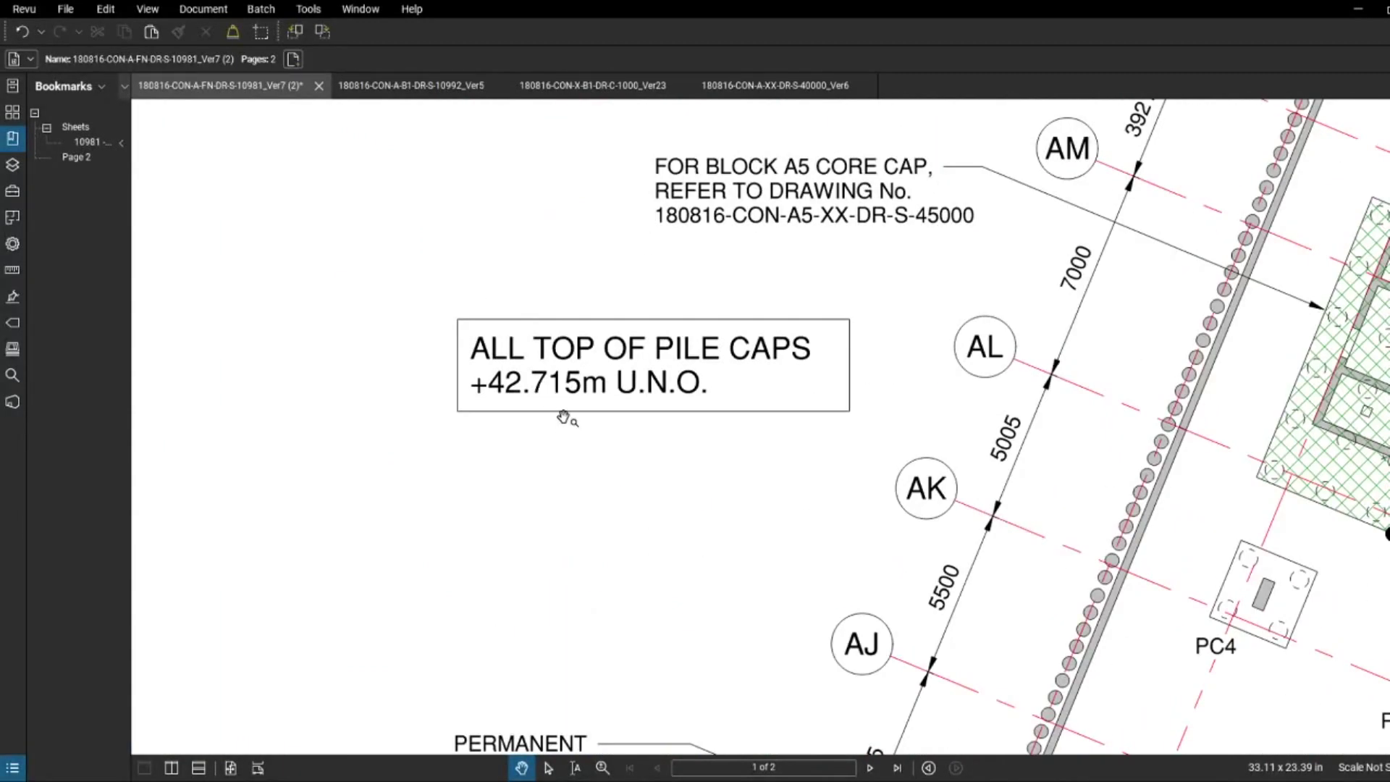
key("g")
left_click_drag(433, 302, 912, 433)
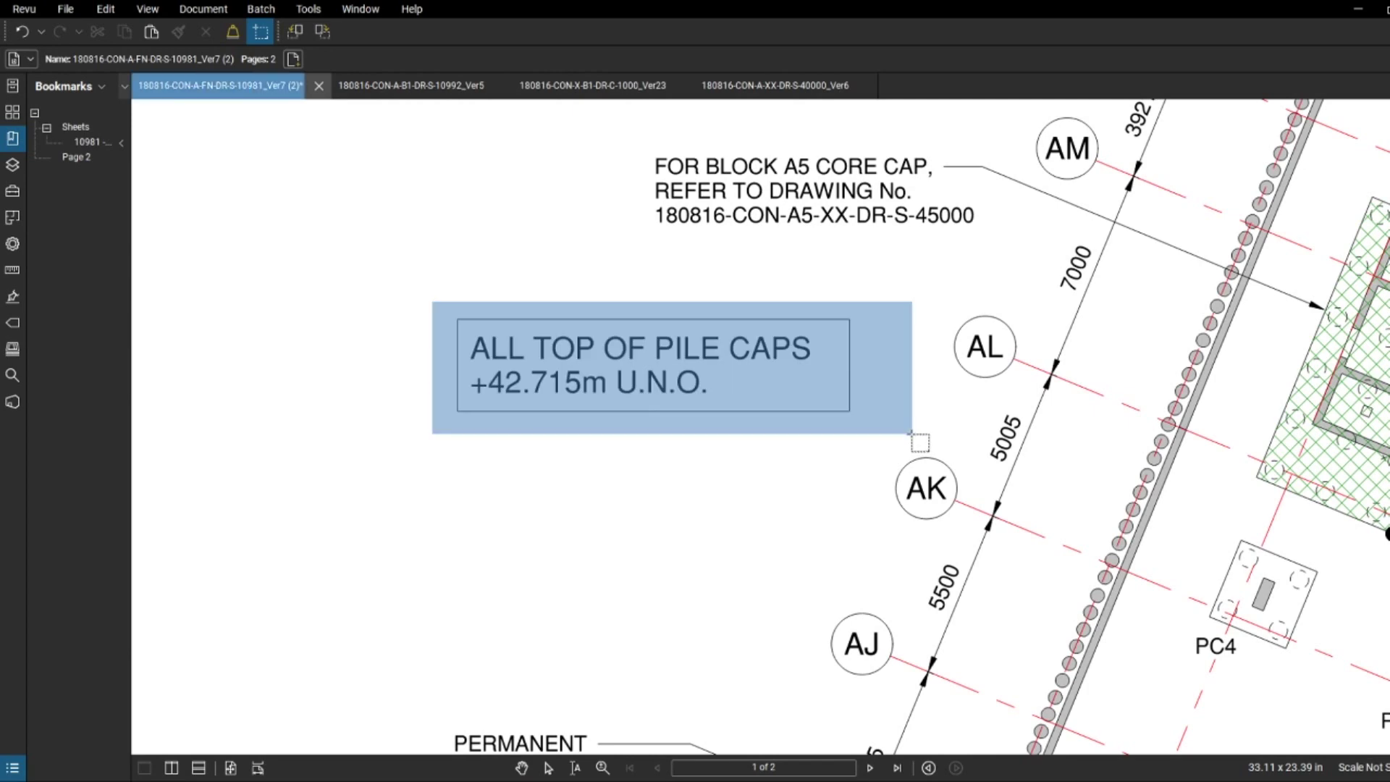
- Paste the top of pile caps note between the drainage layout and the PC2 detail, enlarge it and adjust its position
scroll(640, 421, "down", 6)
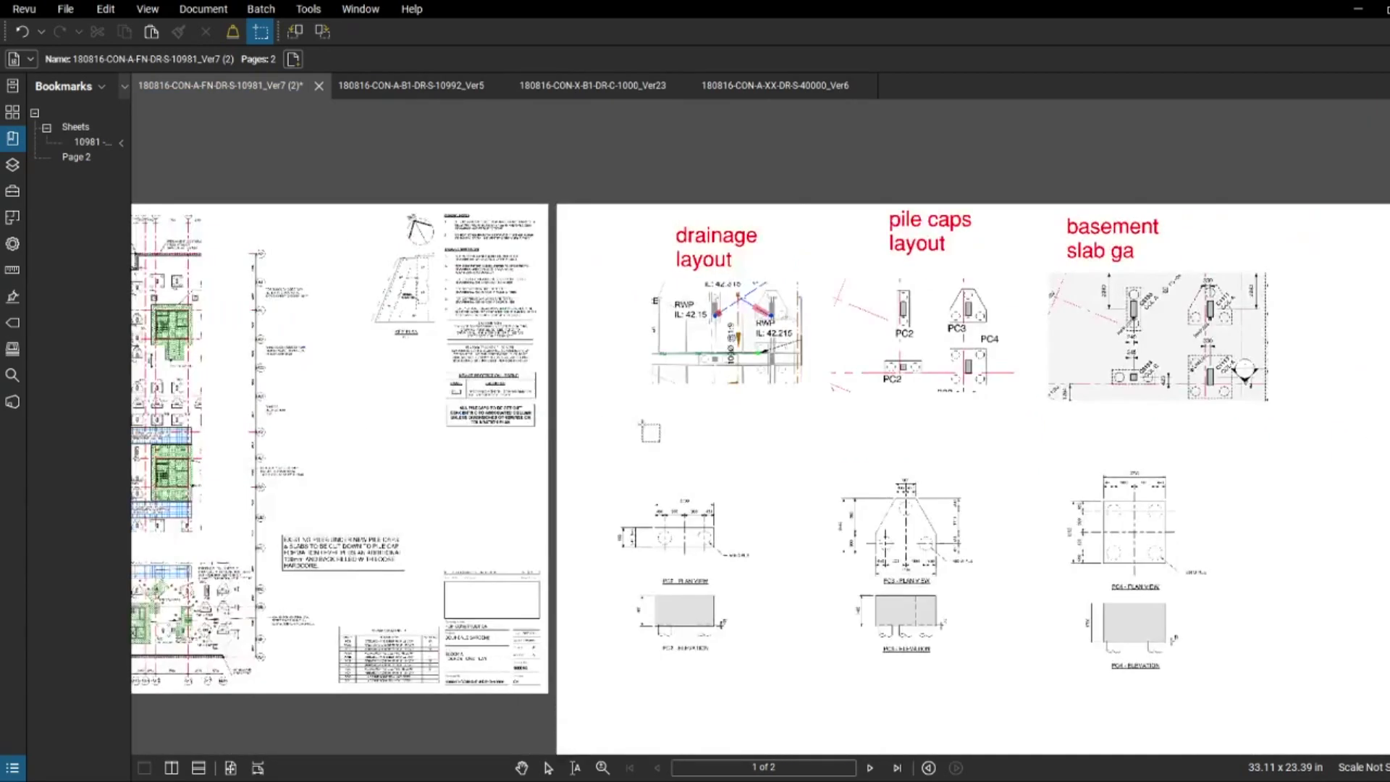
scroll(650, 432, "up", 6)
key("ctrl+v")
left_click_drag(721, 437, 616, 429)
left_click_drag(726, 450, 823, 475)
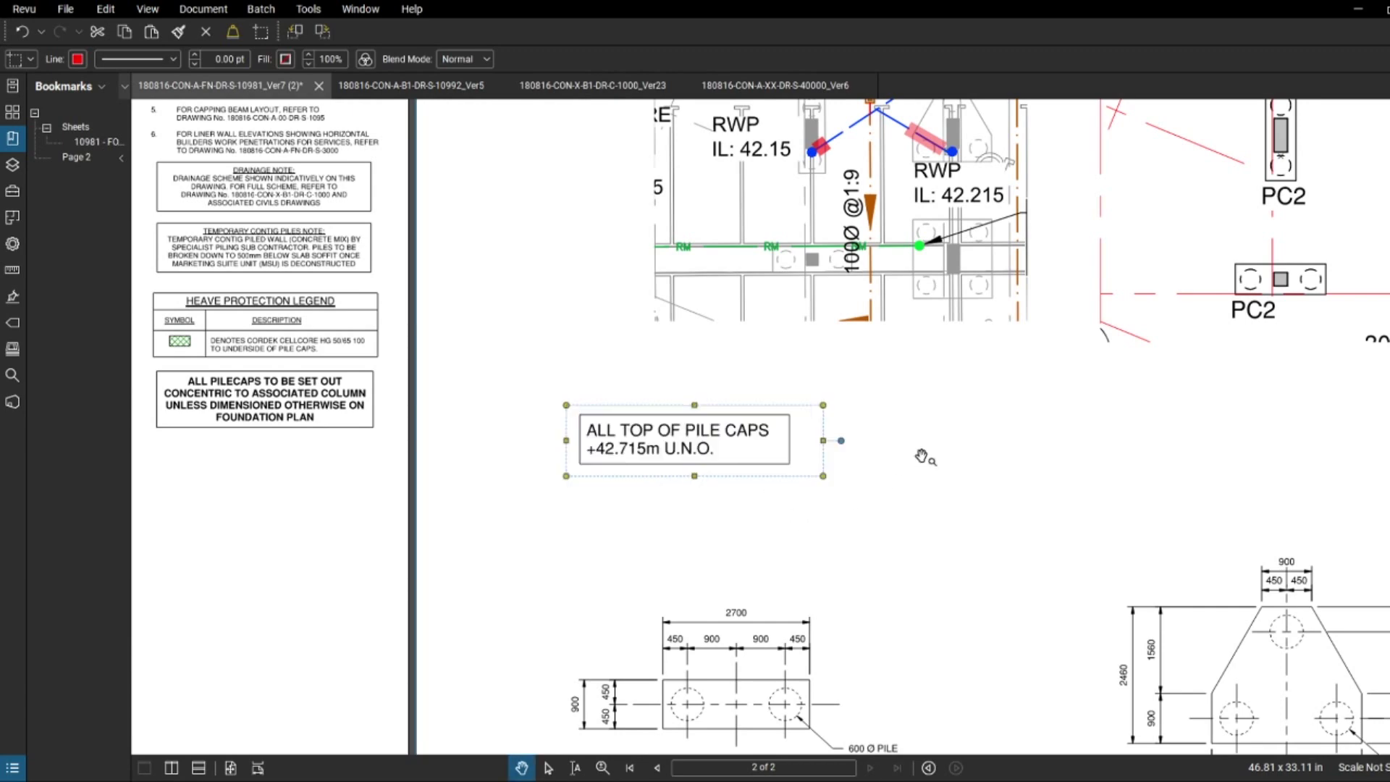
left_click(921, 457)
scroll(905, 456, "down", 4)
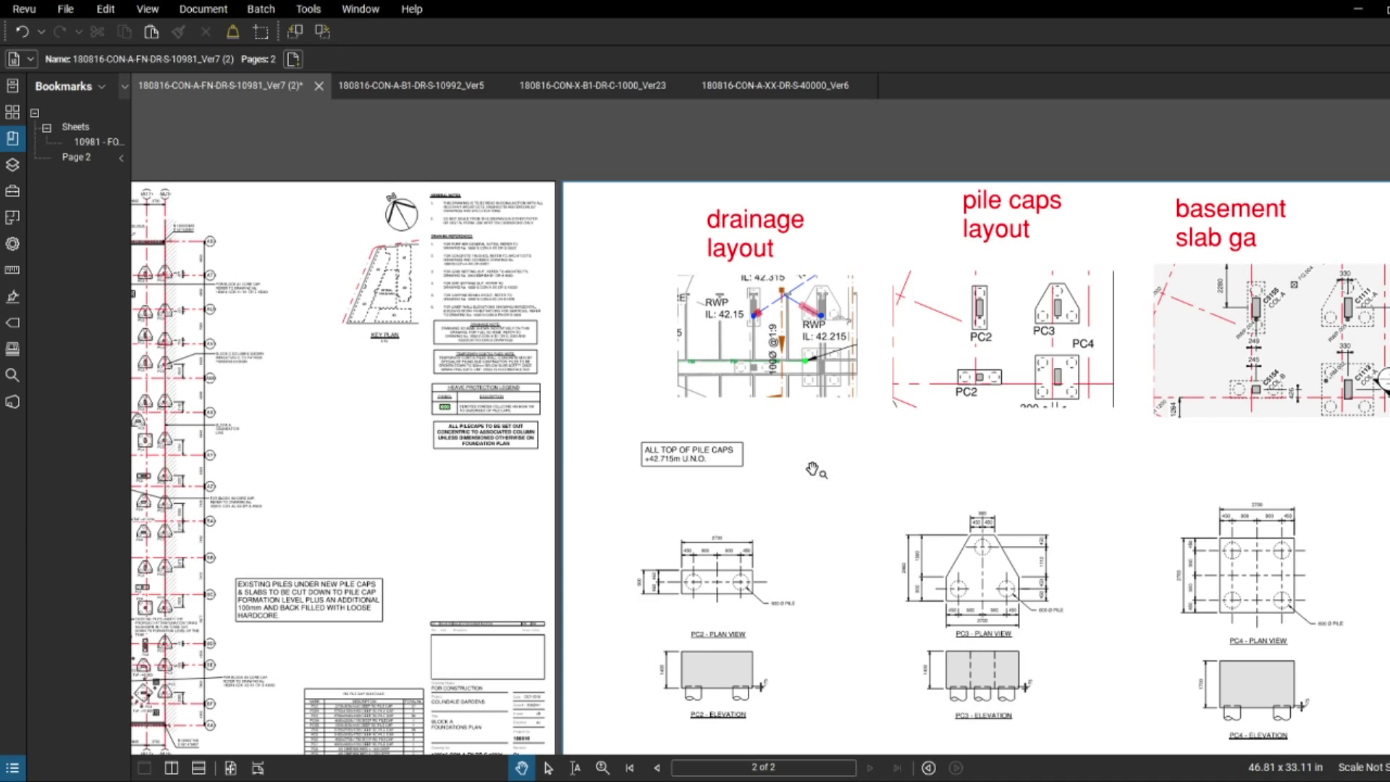
left_click(738, 463)
left_click_drag(738, 463, 783, 474)
left_click(849, 468)
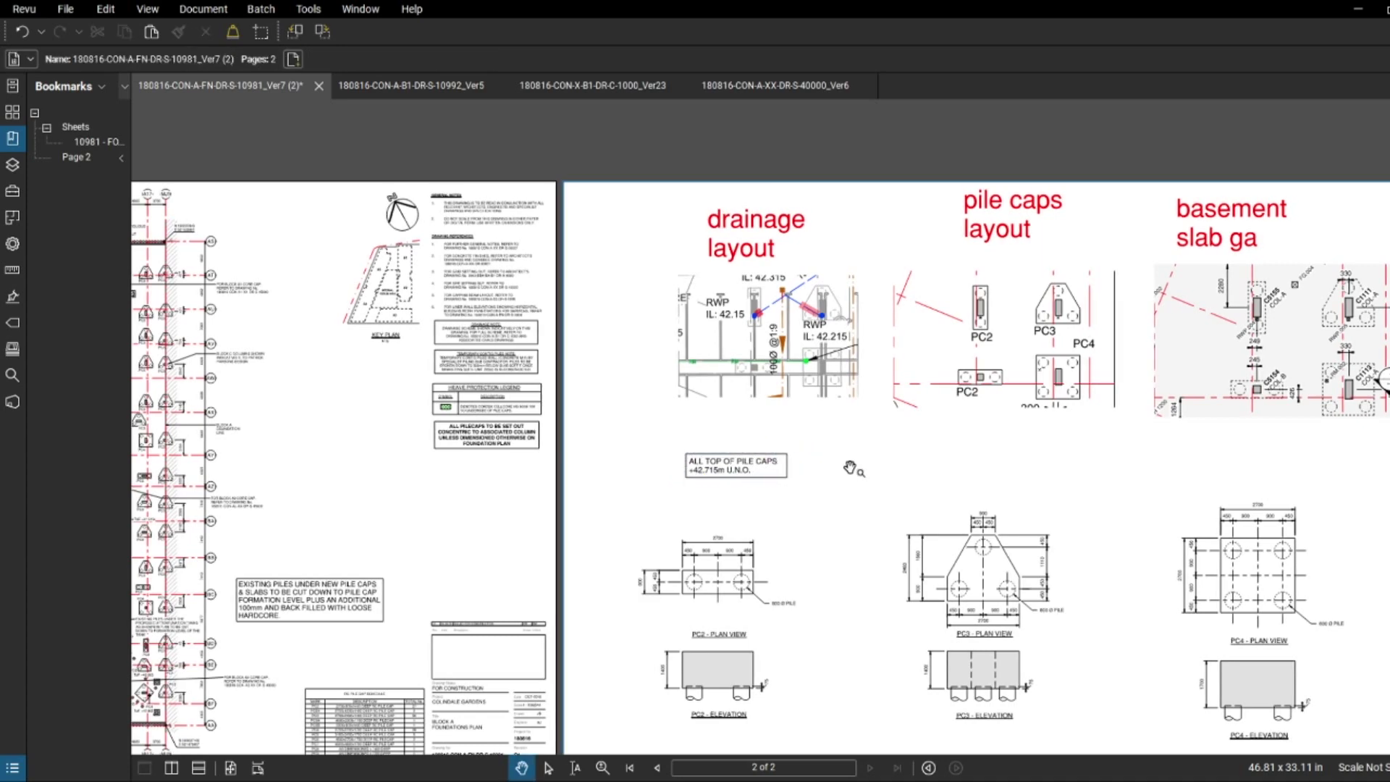
- Take a snapshot of the boxed "300 RC SLAB SSL +43.015m" note from basement slab drawing 180816-CON-A-B1-DR-S-10992_Ver5
scroll(850, 468, "down", 1)
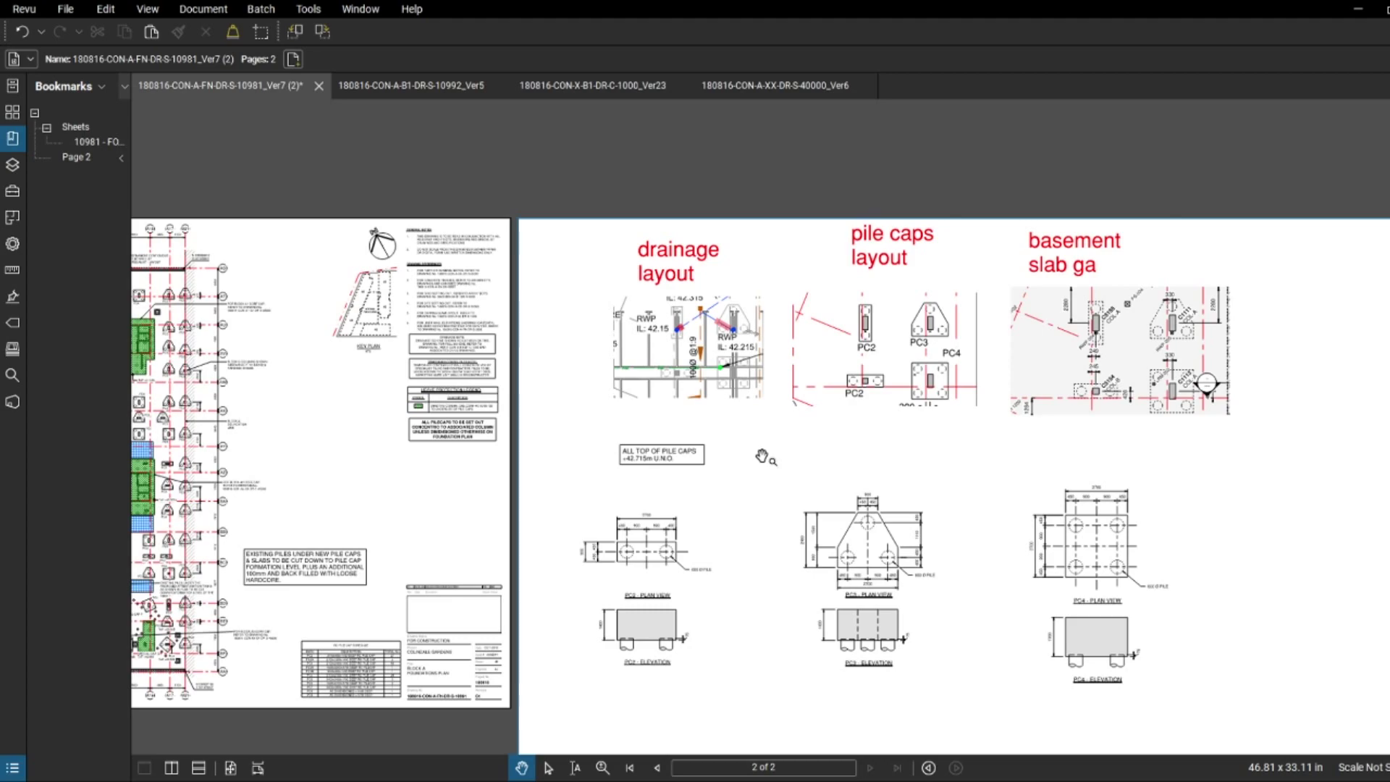
left_click(439, 88)
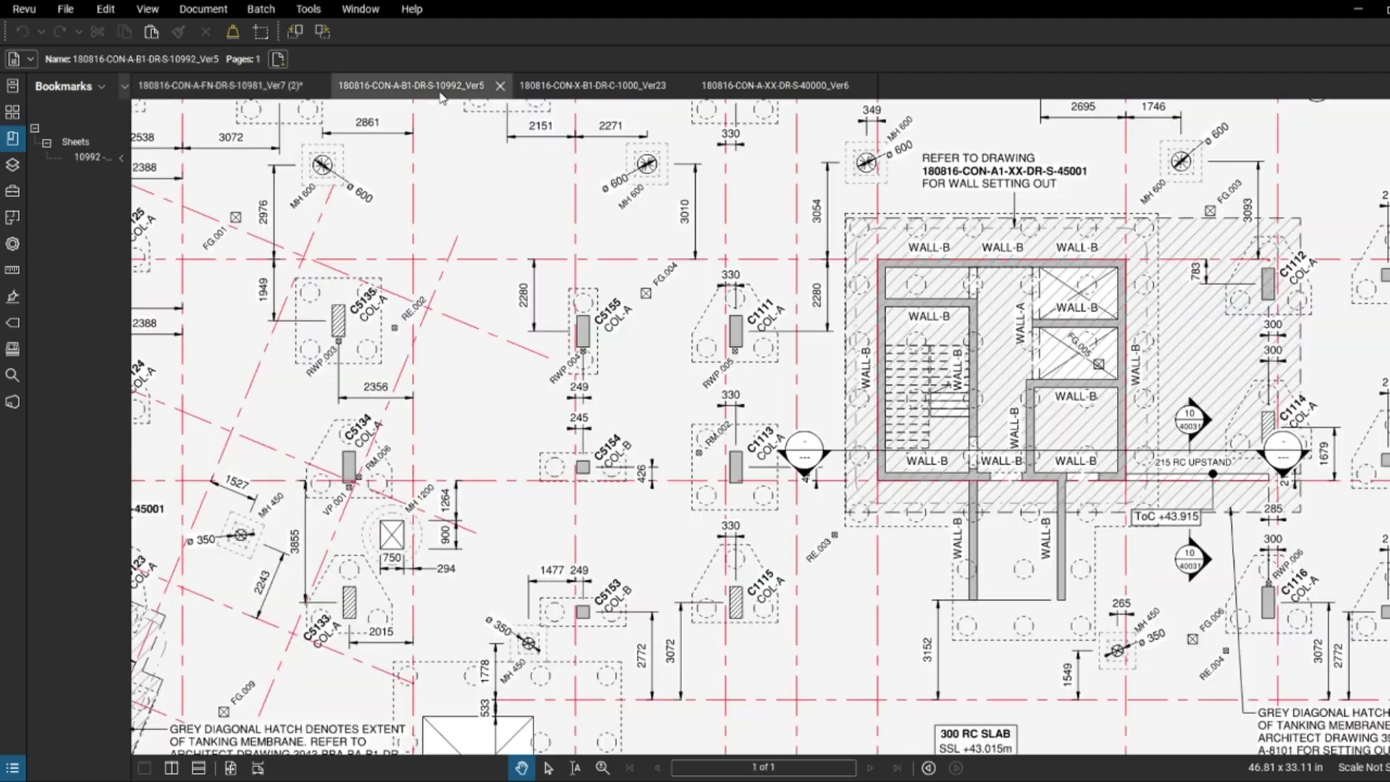
scroll(706, 352, "down", 4)
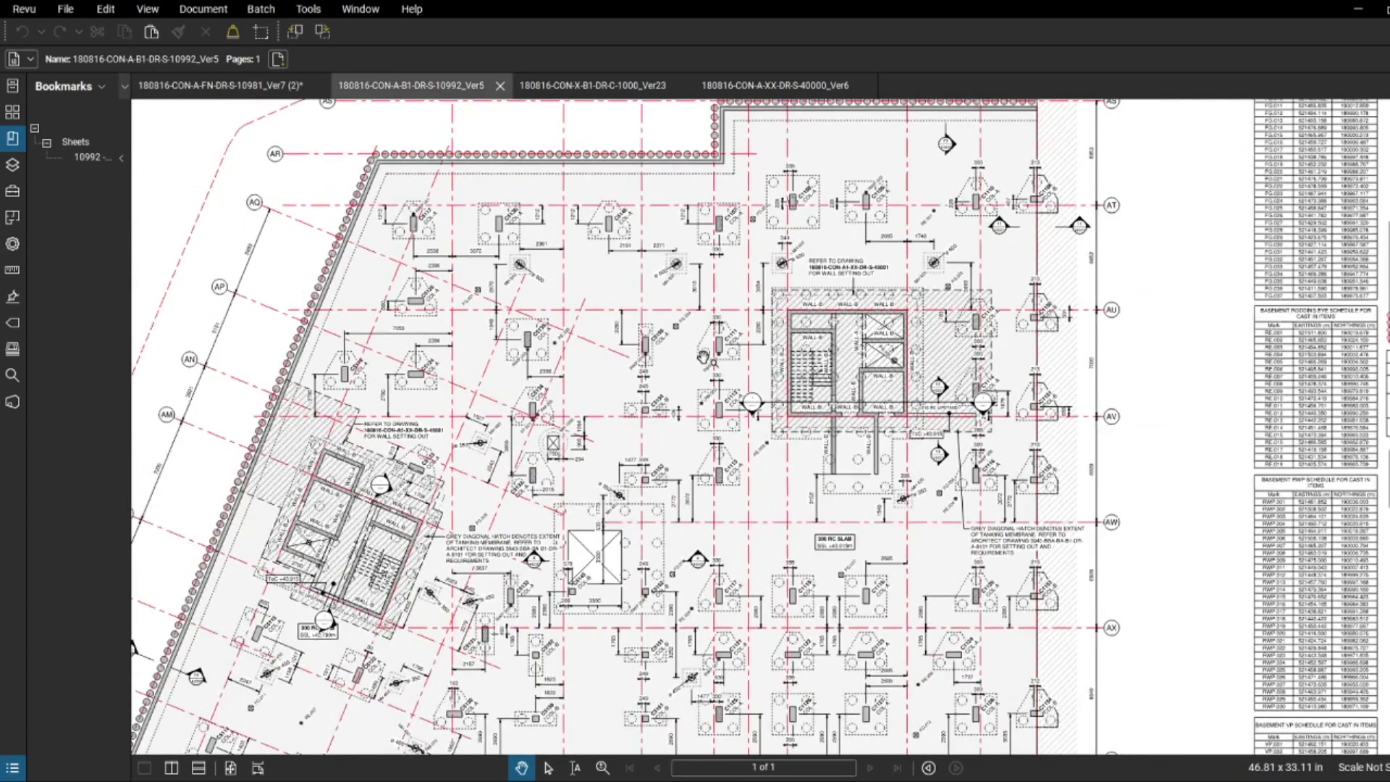
scroll(739, 454, "down", 3)
scroll(768, 488, "up", 8)
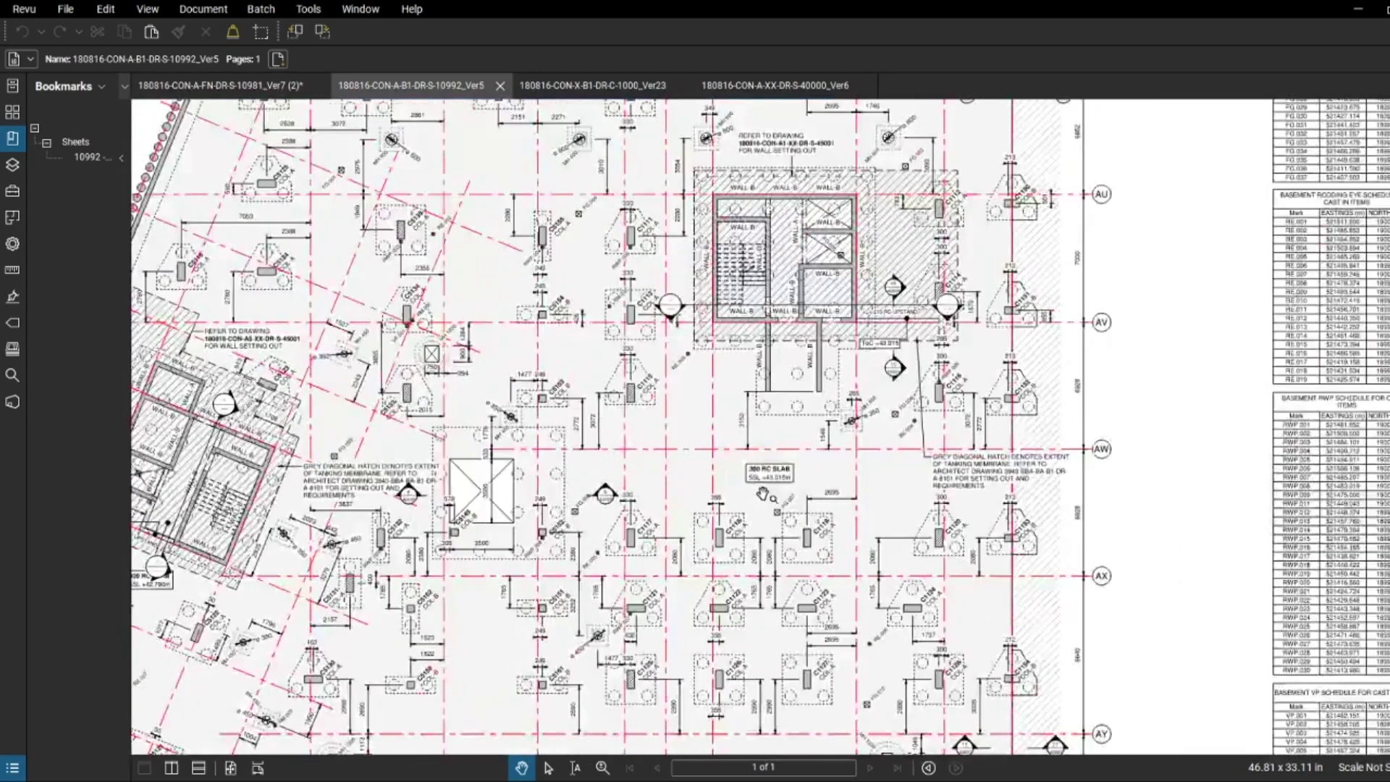
left_click_drag(522, 471, 648, 528)
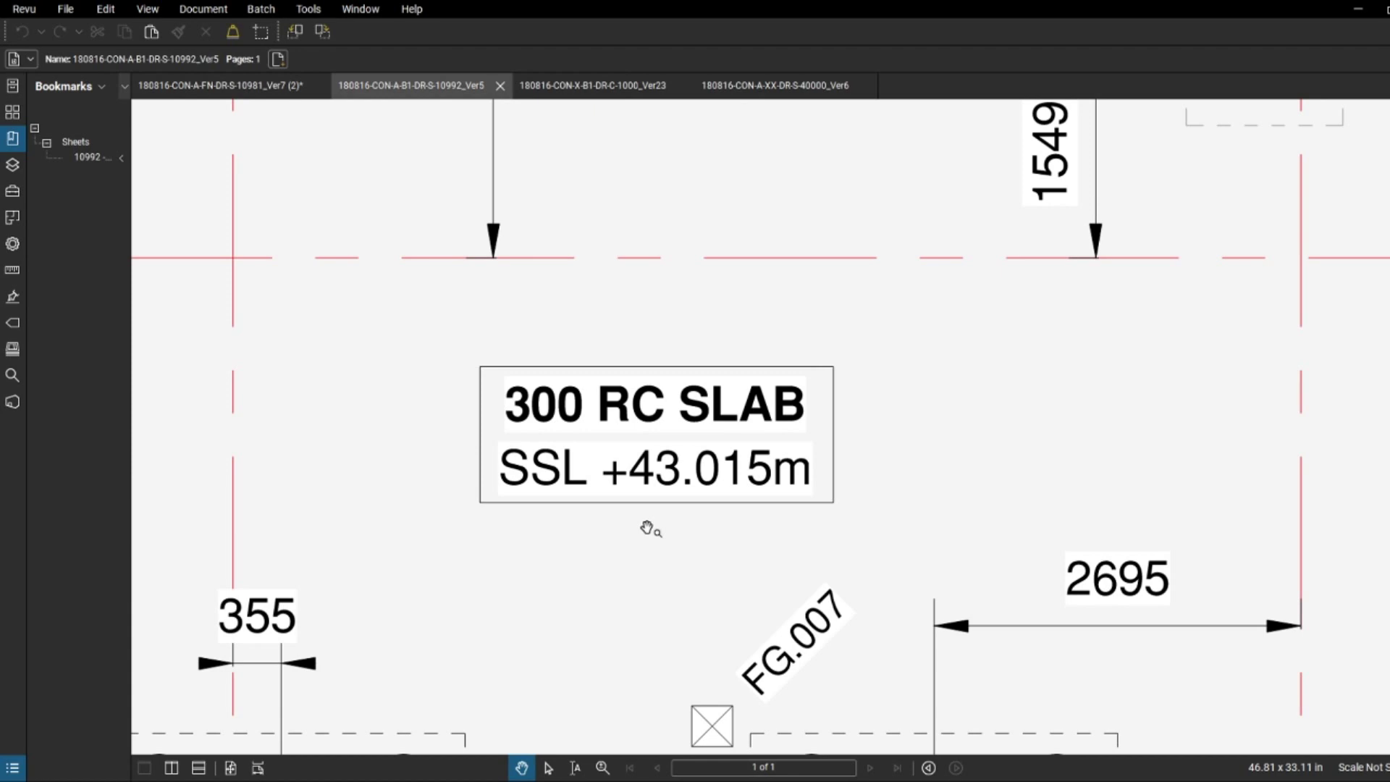
key("g")
left_click_drag(438, 340, 882, 547)
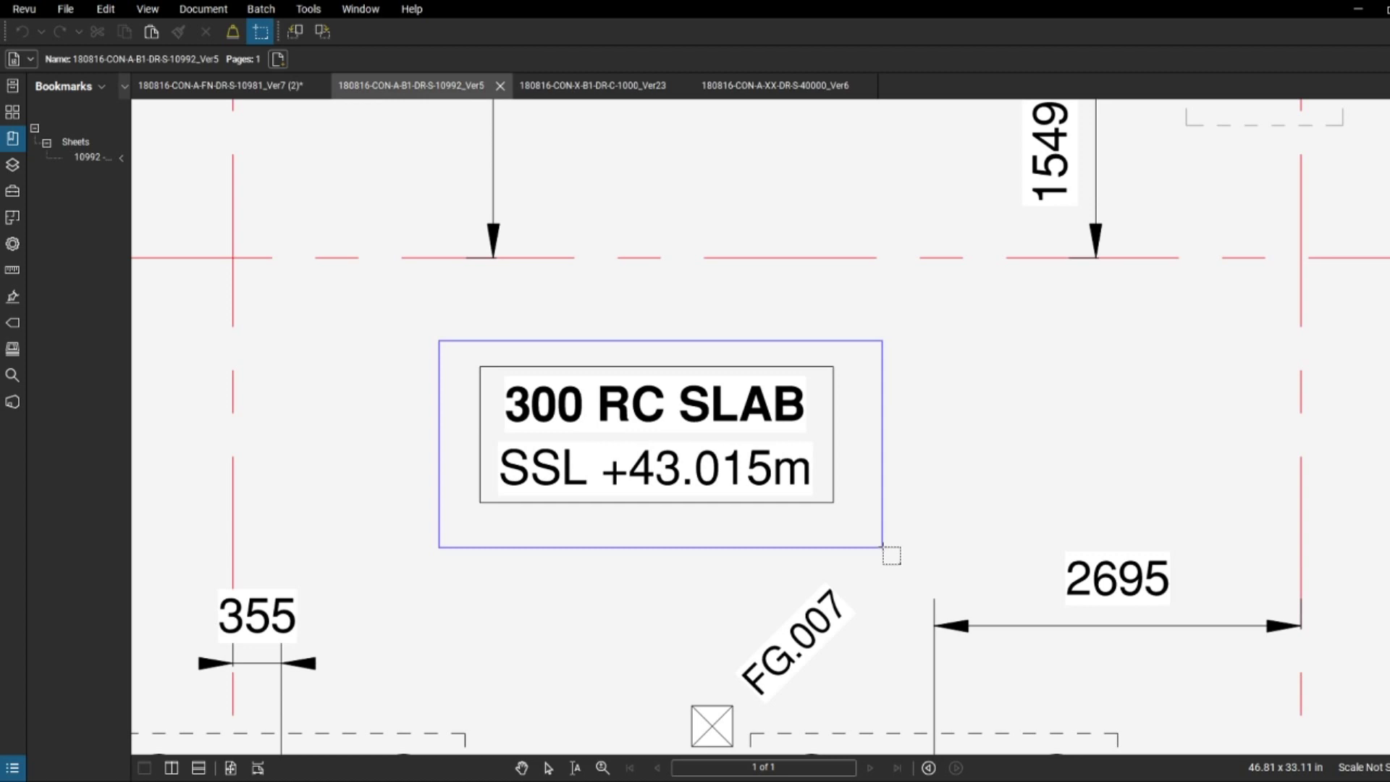
- Paste the slab level note on the collected snapshots page beside the top of pile caps note, and enlarge the pile caps note
left_click(239, 85)
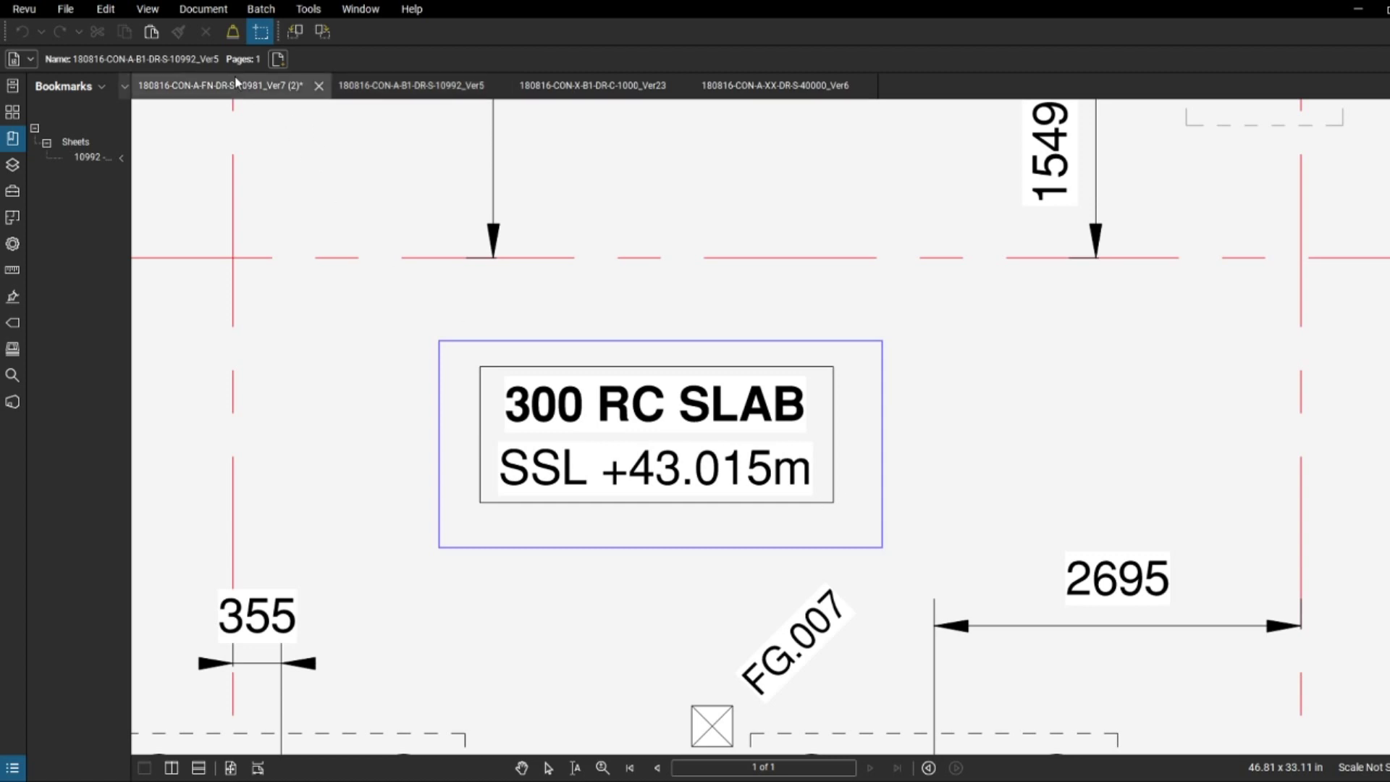
scroll(571, 355, "up", 1)
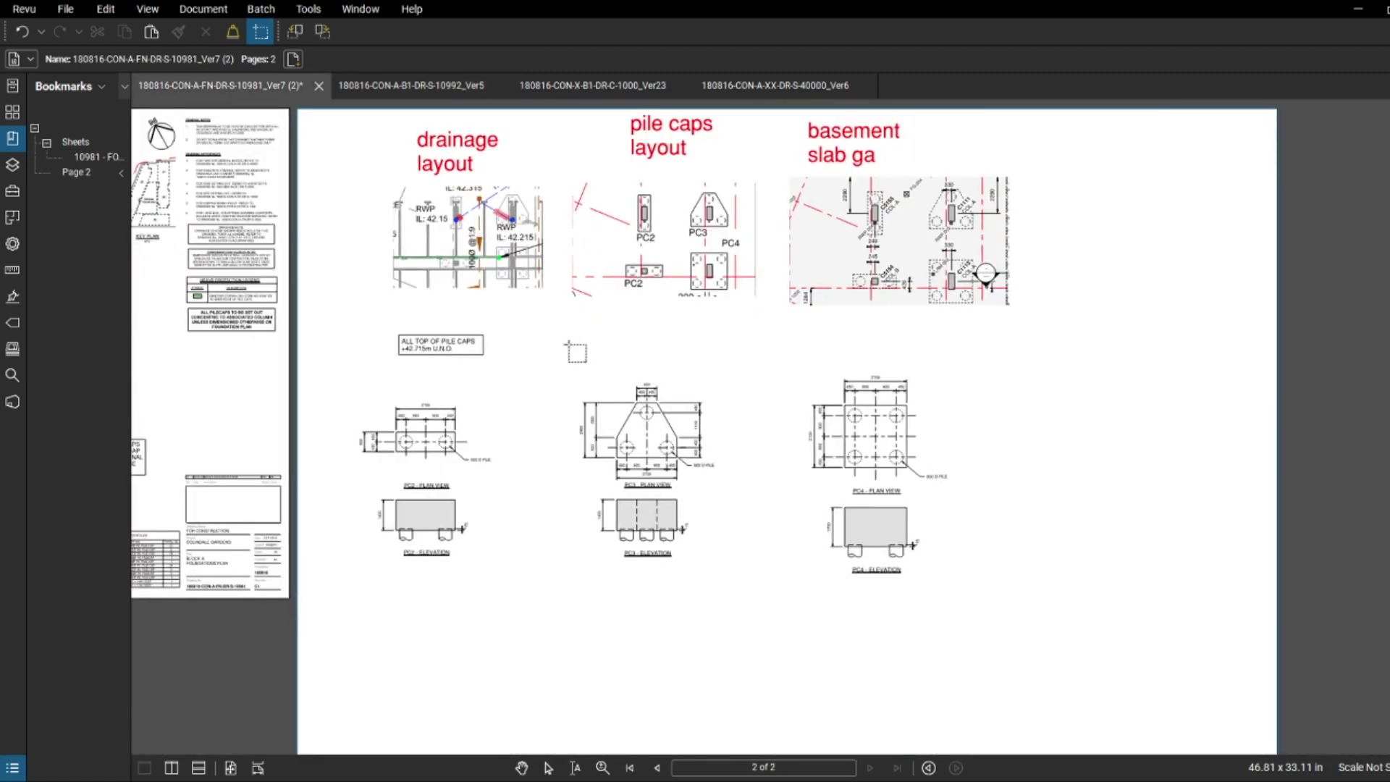
key("ctrl+v")
mouse_move(600, 349)
left_mouse_down()
mouse_move(659, 384)
mouse_move(580, 351)
left_mouse_up()
left_click(441, 345)
left_click_drag(484, 356, 527, 367)
key("Escape")
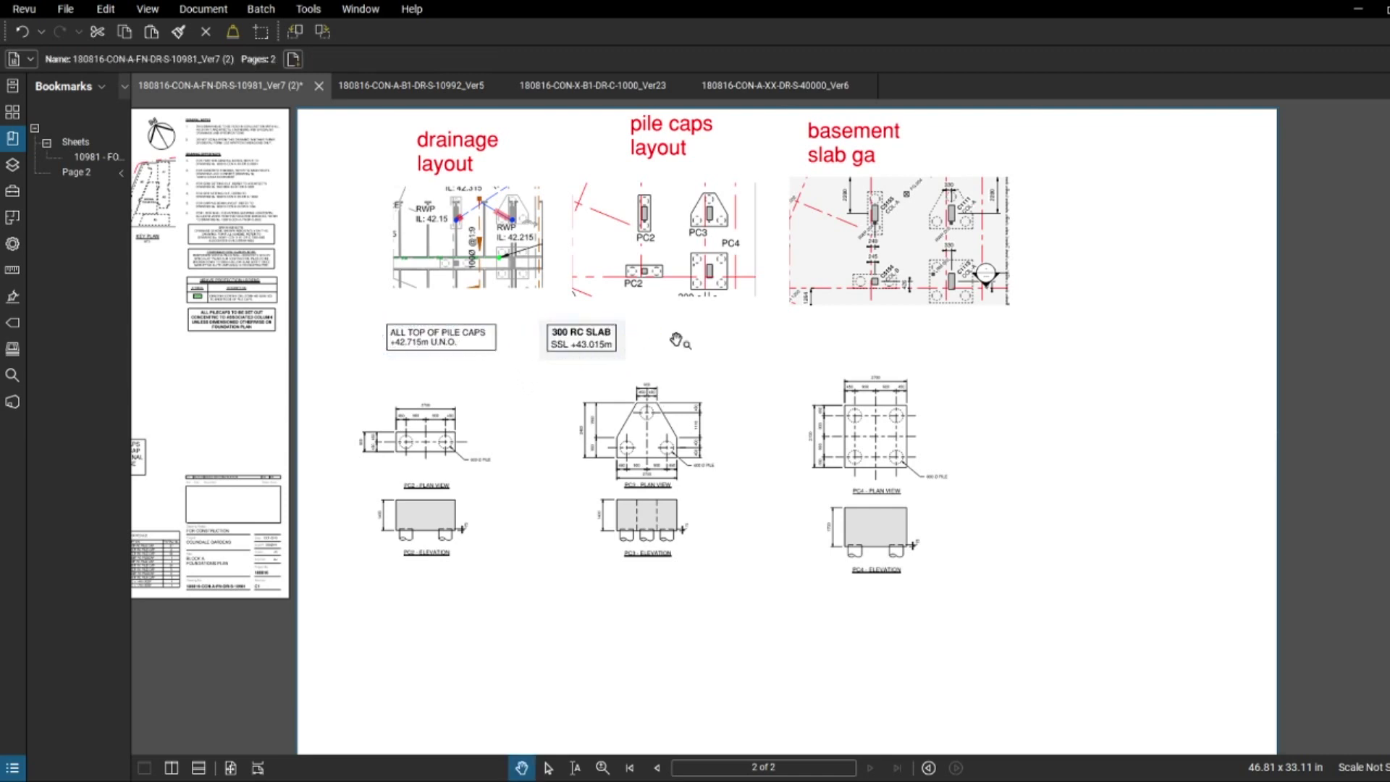
- Review the pile cap and slab level notes against the PC2, PC3 and PC4 details and the foundations plan
scroll(528, 370, "up", 2)
scroll(514, 374, "up", 2)
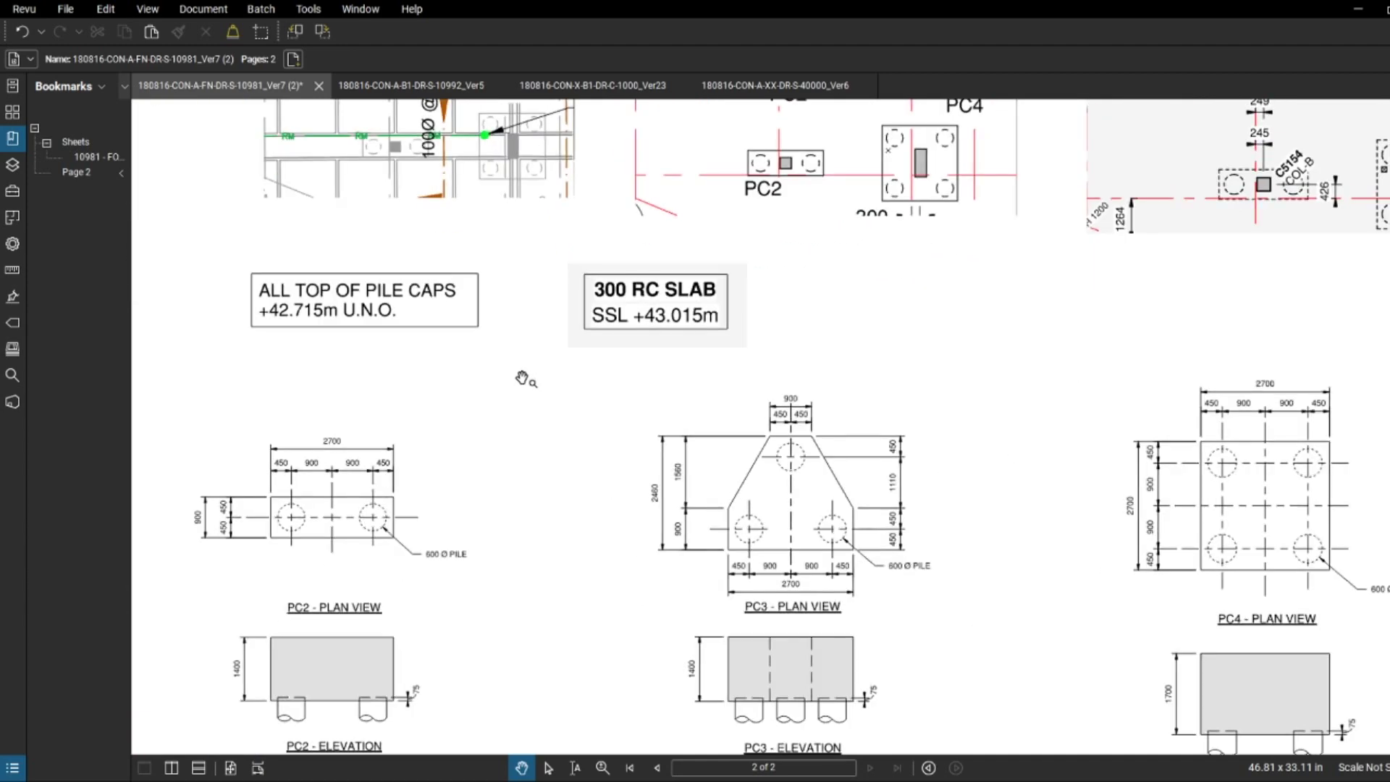
scroll(521, 383, "down", 5)
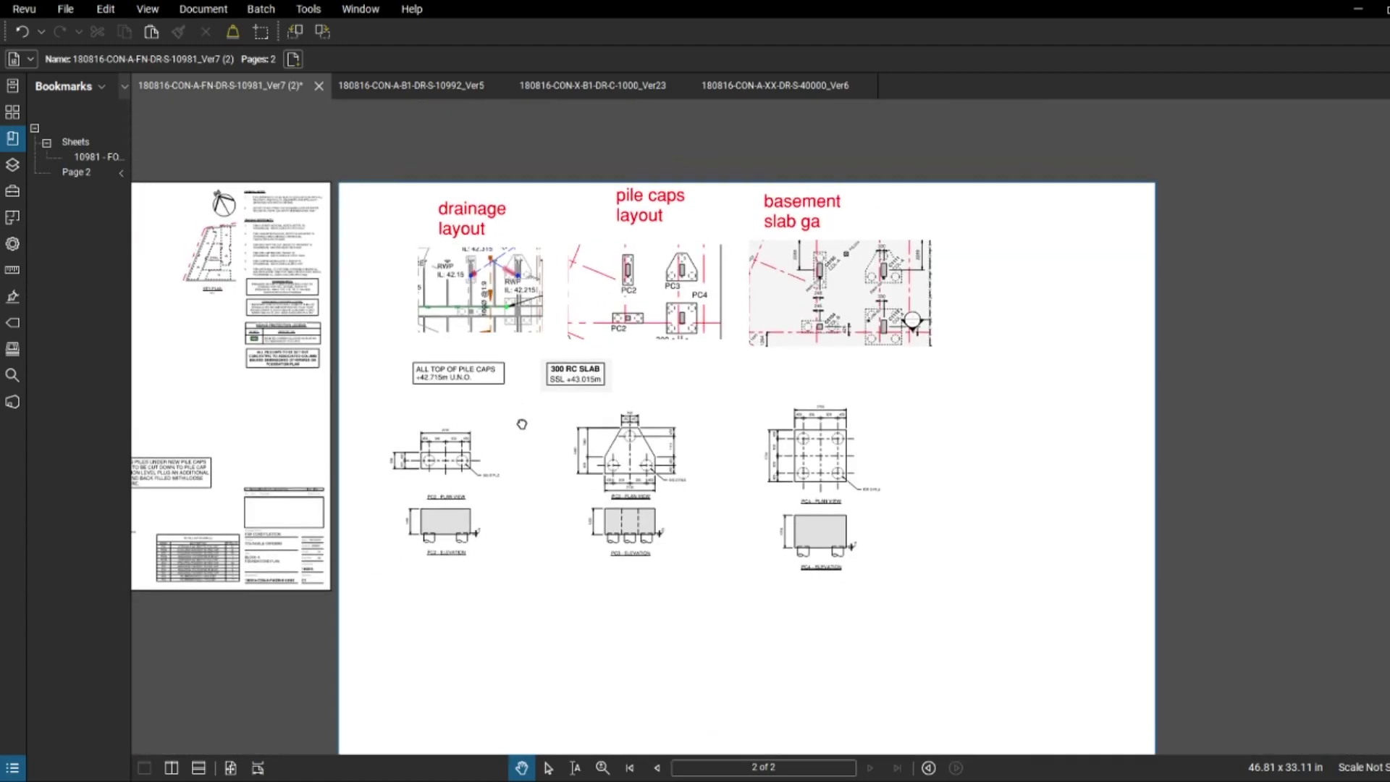
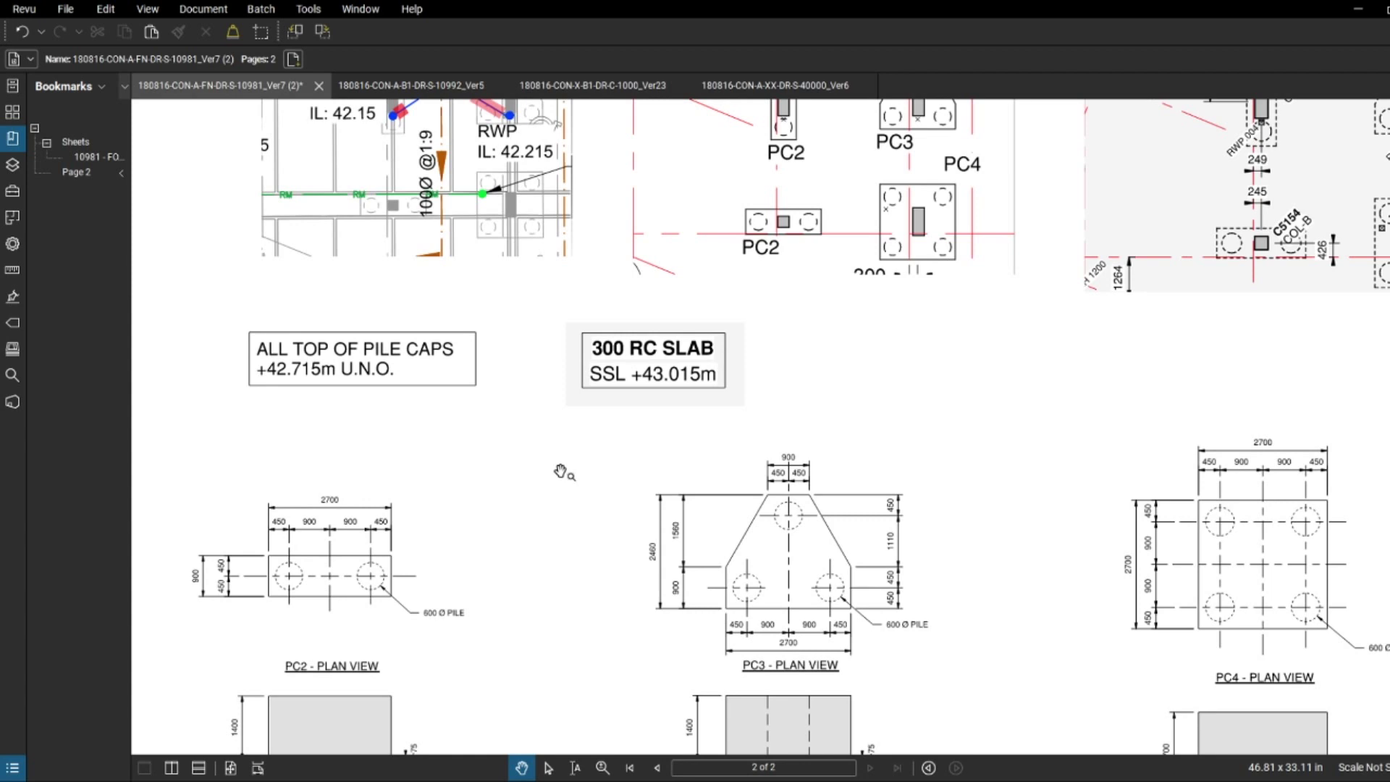
scroll(561, 471, "down", 3)
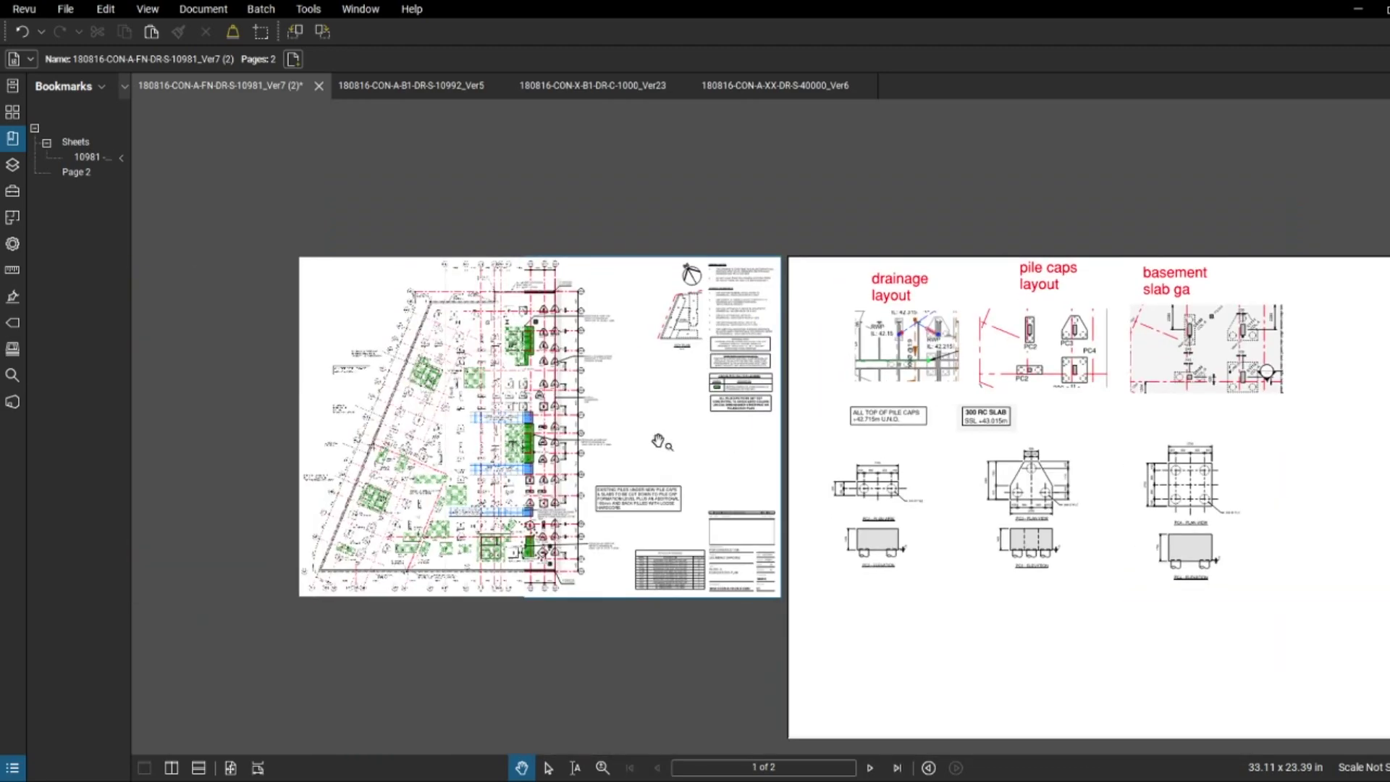
- Highlight the "ALL PILECAPS TO BE SET OUT CONCENTRIC TO ASSOCIATED COLUMN" note on the foundations plan with a yellow-filled, red-outlined rectangle
scroll(561, 470, "up", 2)
scroll(402, 278, "up", 2)
scroll(463, 333, "down", 2)
scroll(515, 387, "up", 3)
scroll(516, 387, "down", 5)
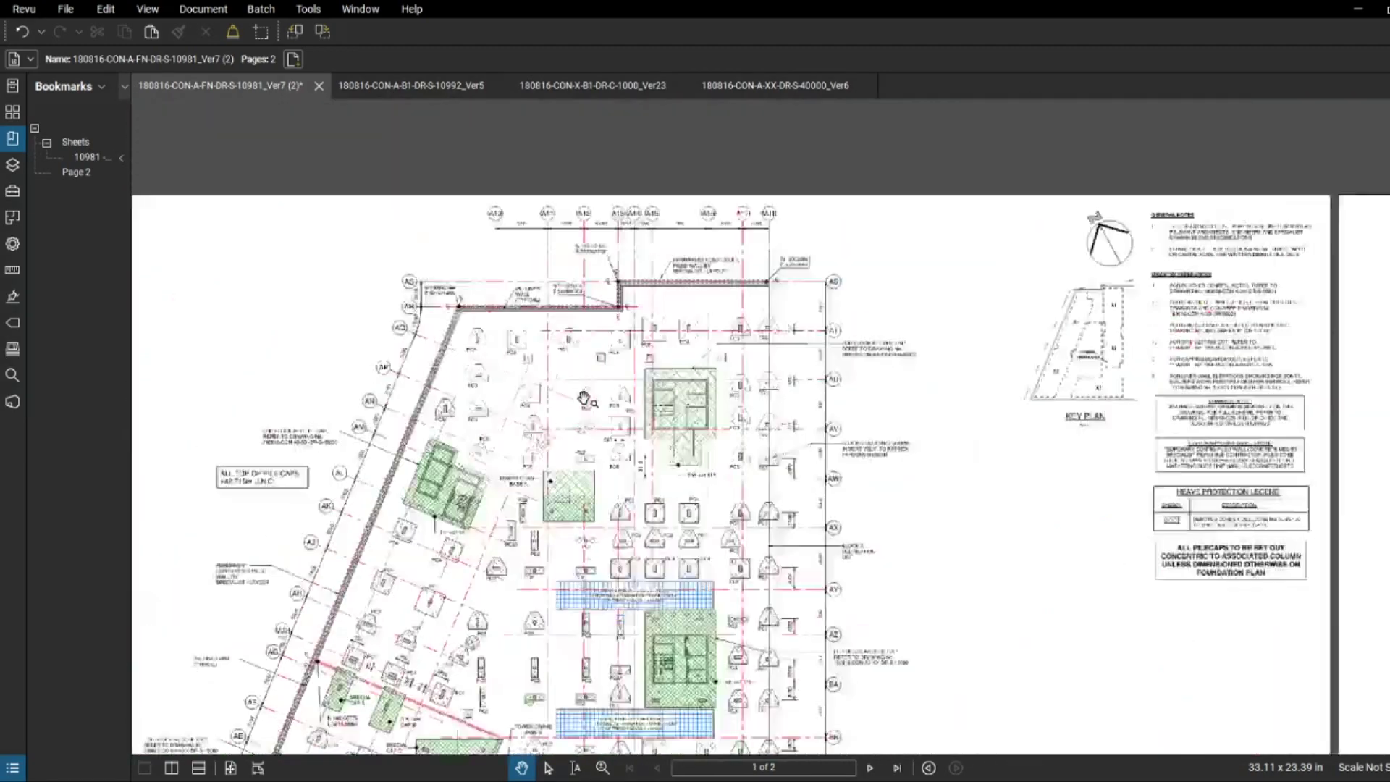
scroll(723, 438, "up", 5)
scroll(722, 437, "up", 3)
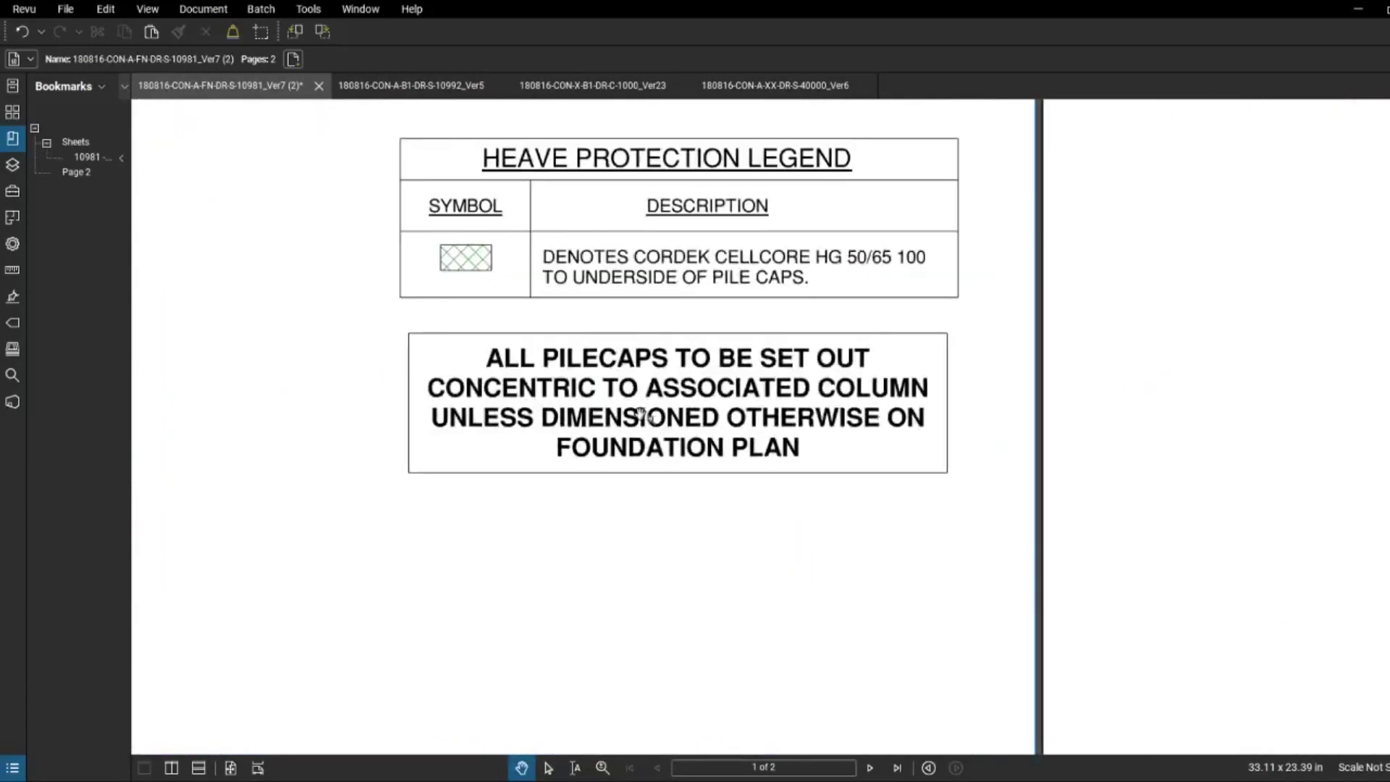
key("r")
left_click_drag(307, 298, 1083, 499)
key("Escape")
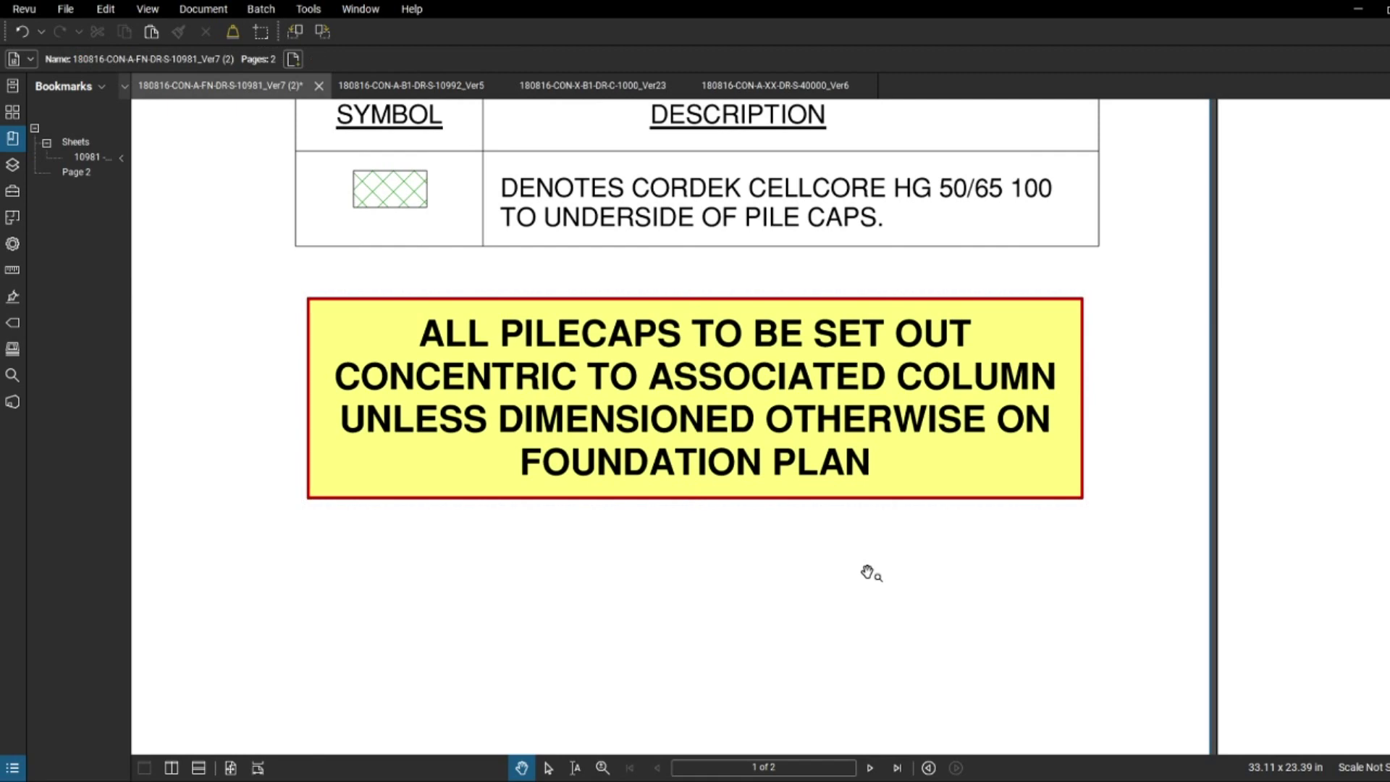
- Examine the pile cap and column positions on the basement slab snapshot and foundations plan against the highlighted setting-out note
scroll(673, 544, "down", 5)
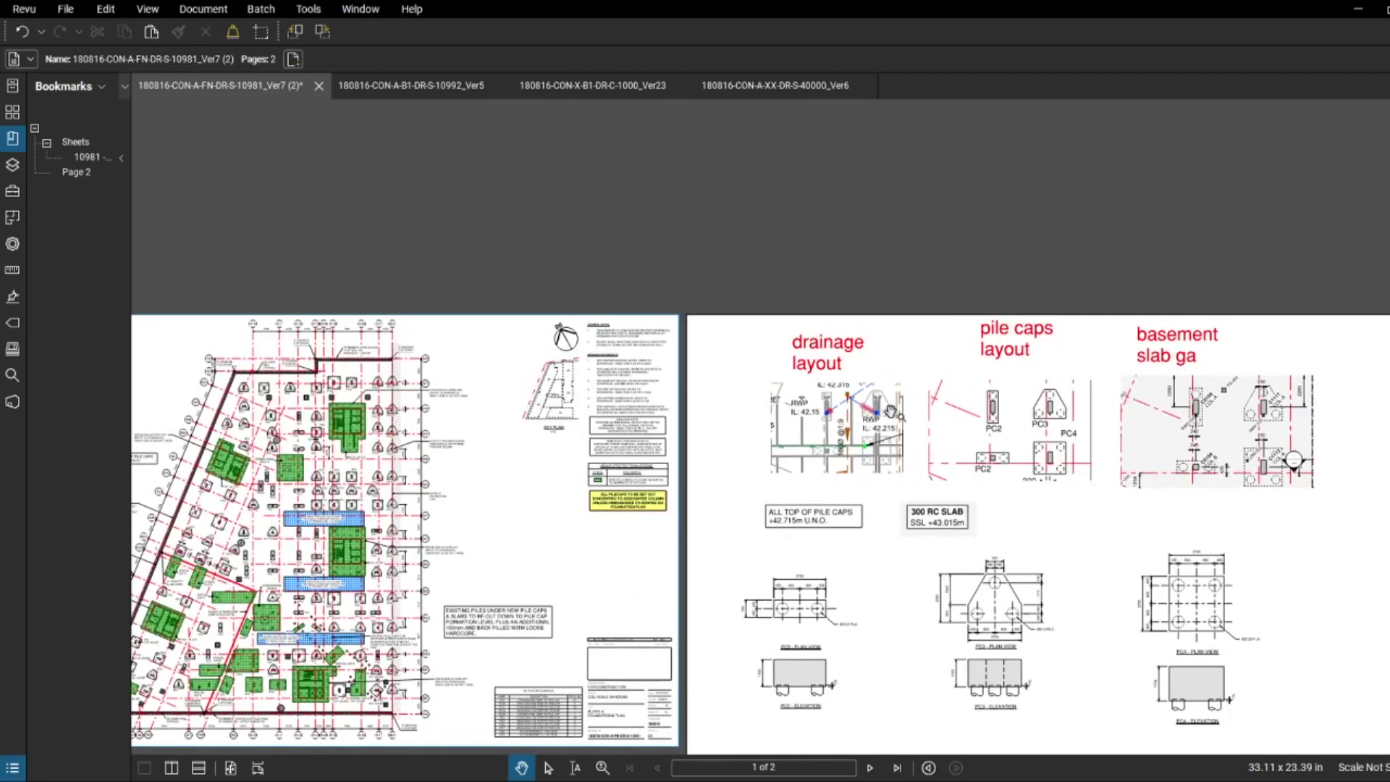
scroll(891, 413, "up", 3)
scroll(796, 411, "right", 5, "shift")
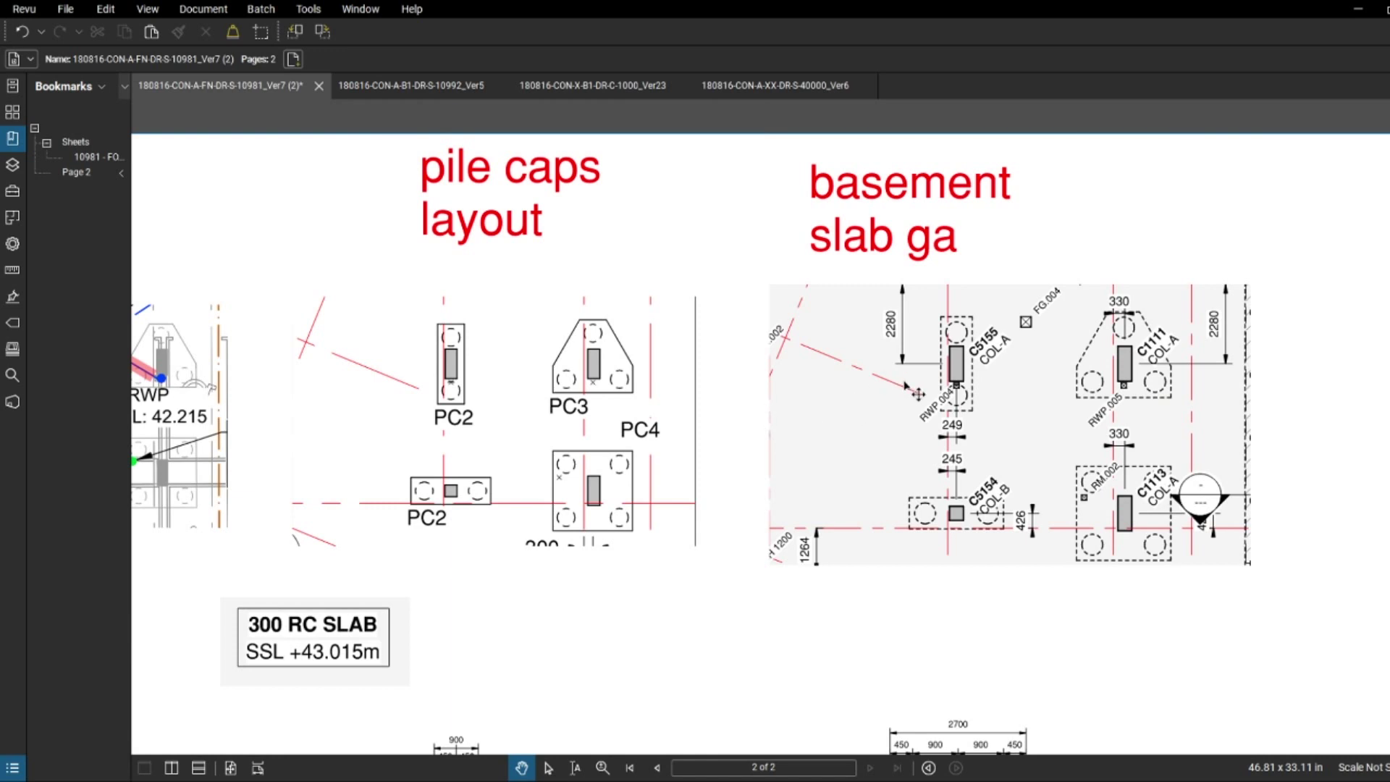
left_click_drag(914, 396, 615, 380)
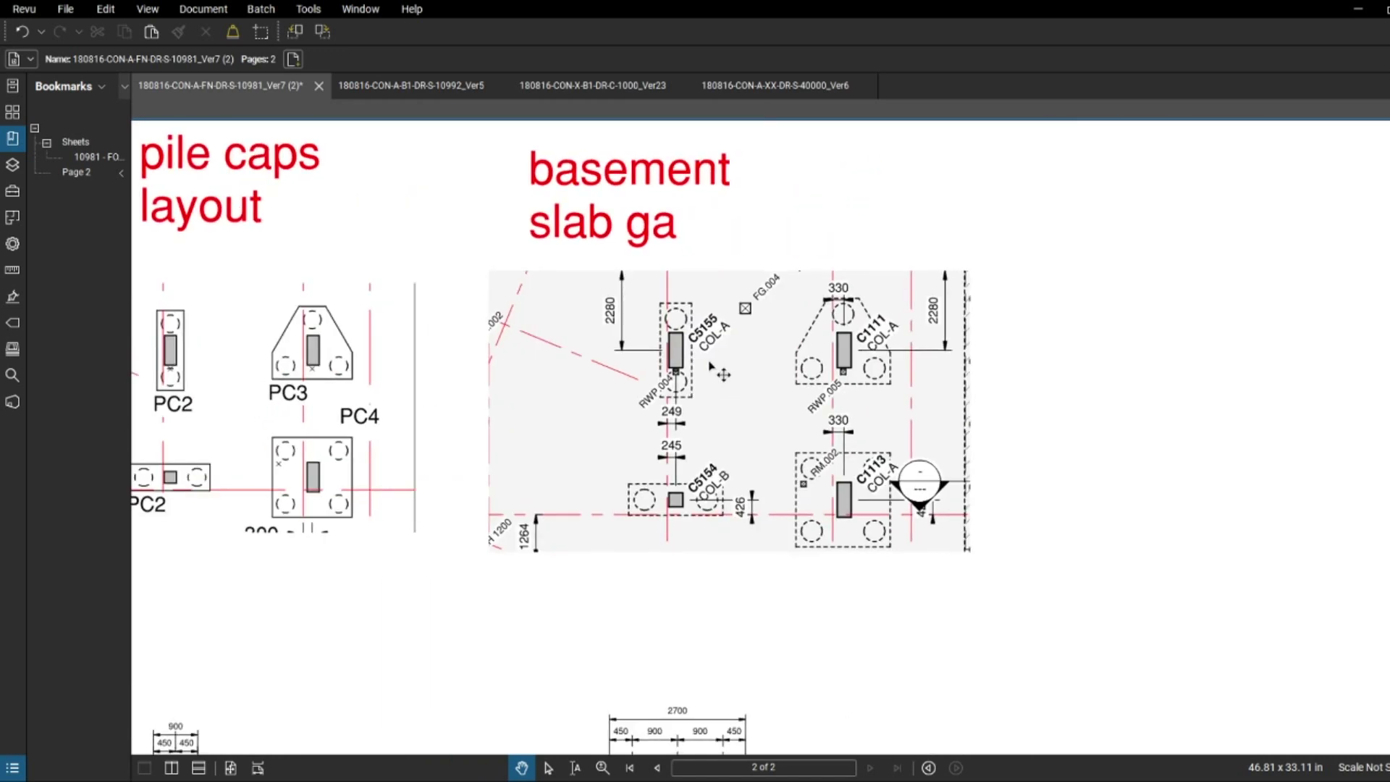
scroll(732, 378, "up", 3)
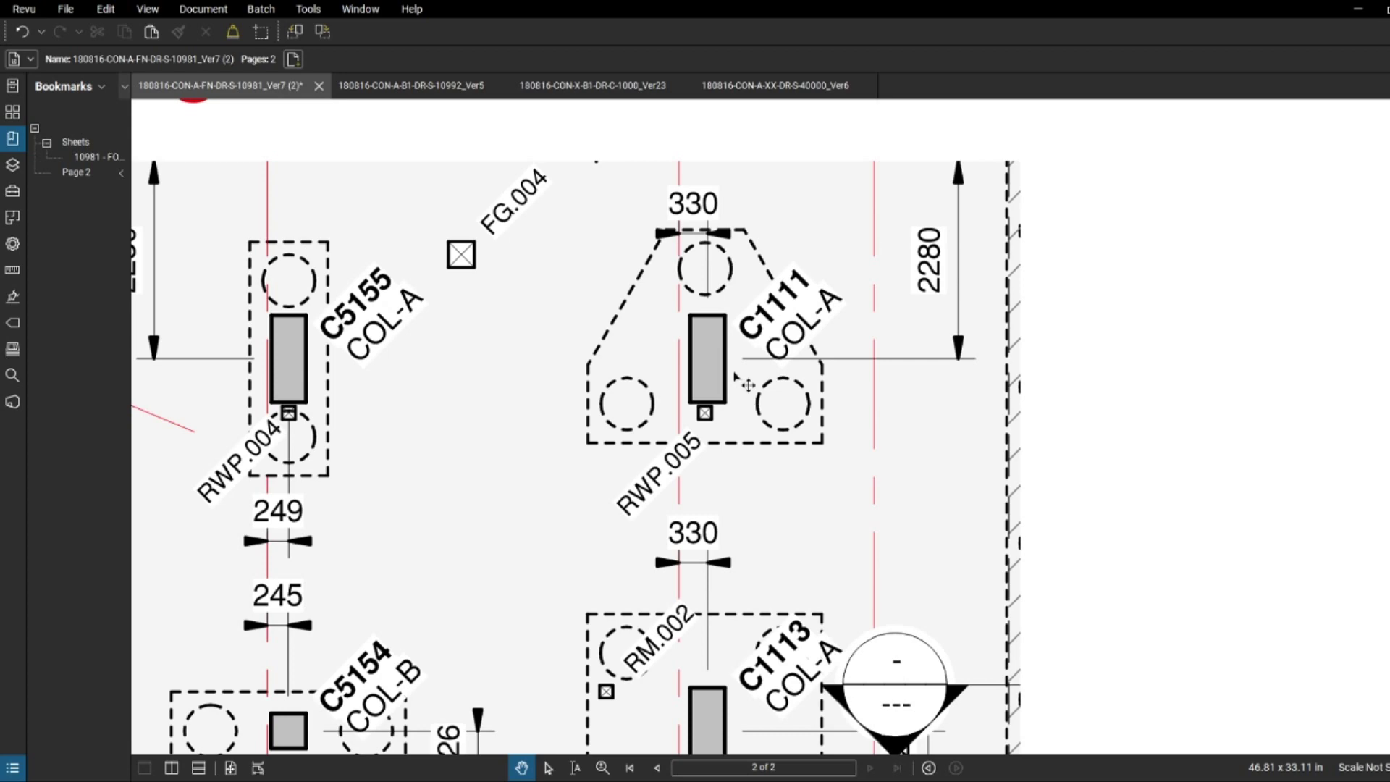
scroll(707, 374, "down", 5)
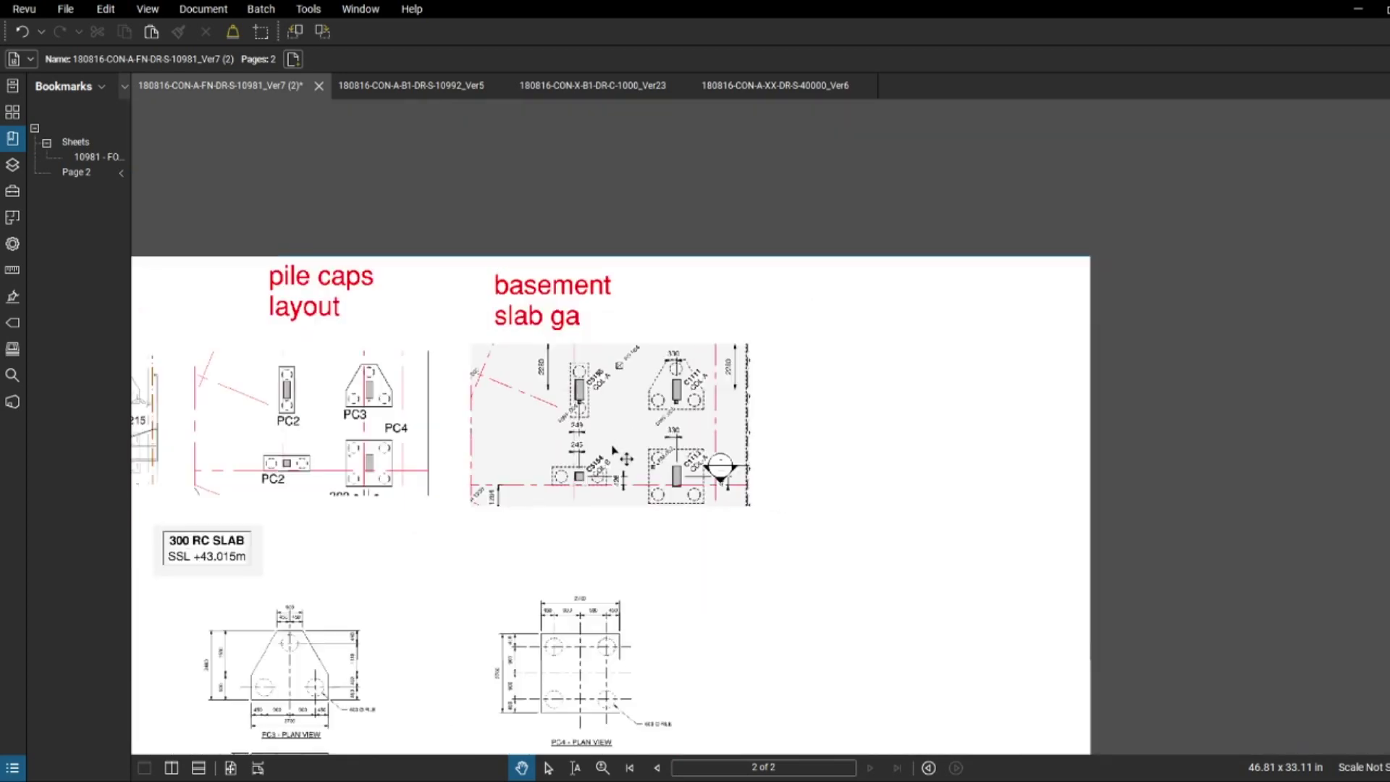
scroll(781, 432, "down", 2)
scroll(546, 447, "up", 6)
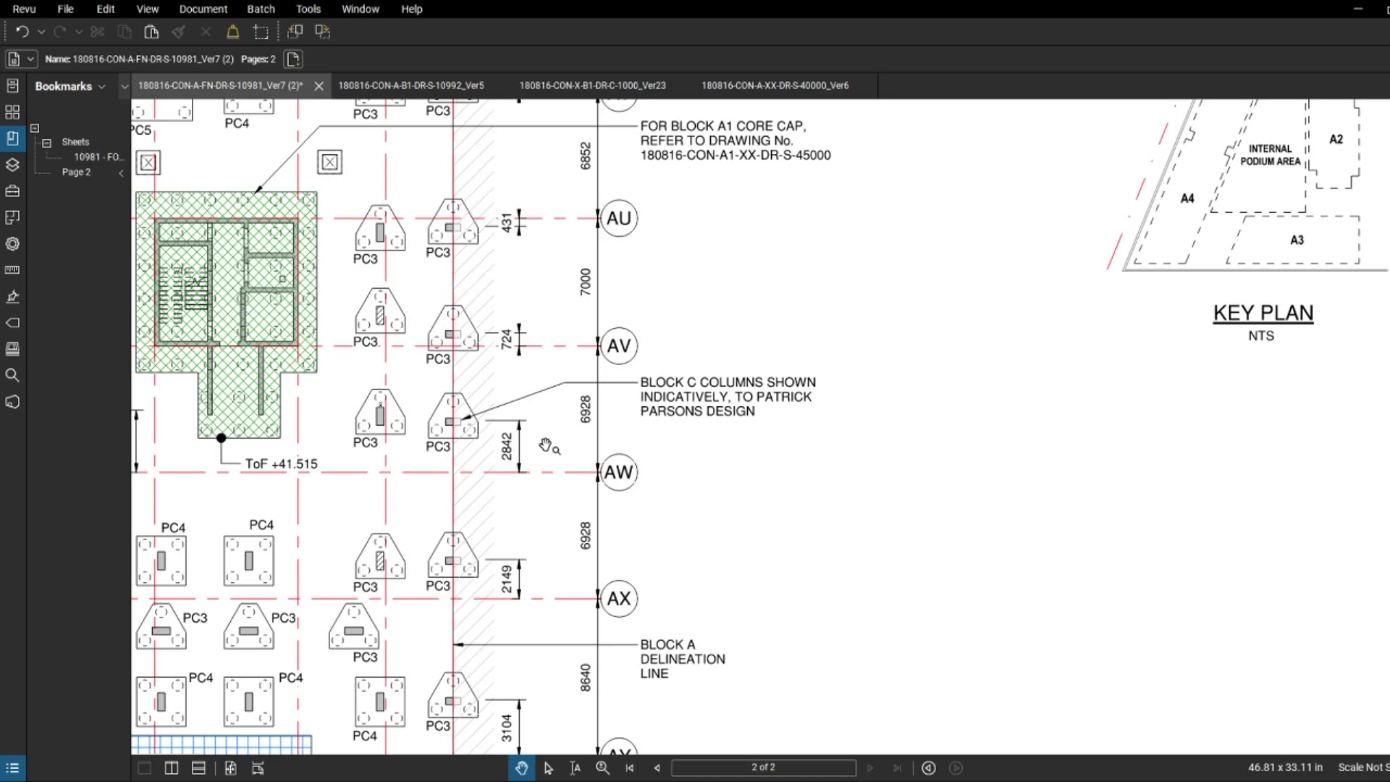
scroll(546, 445, "down", 5)
scroll(818, 503, "up", 8)
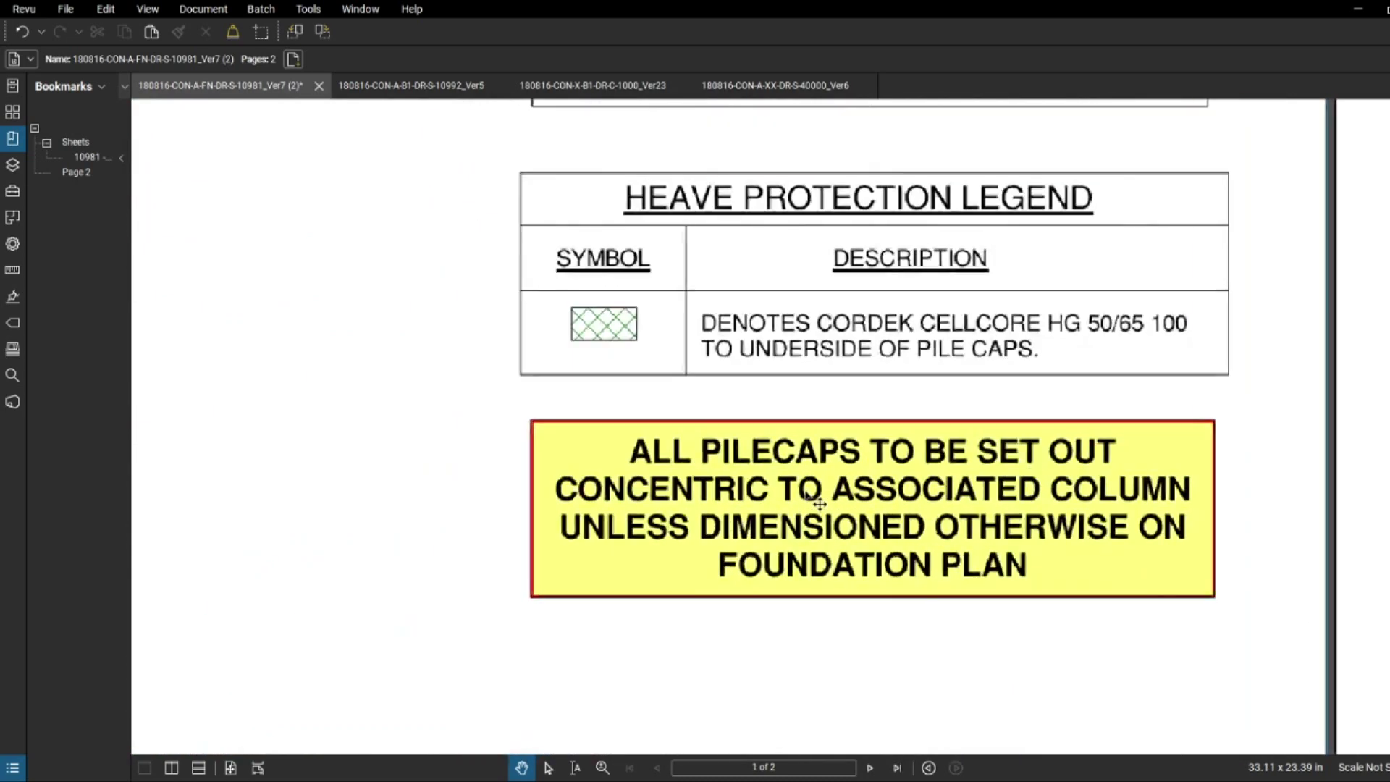
scroll(818, 503, "down", 4)
scroll(501, 335, "up", 2)
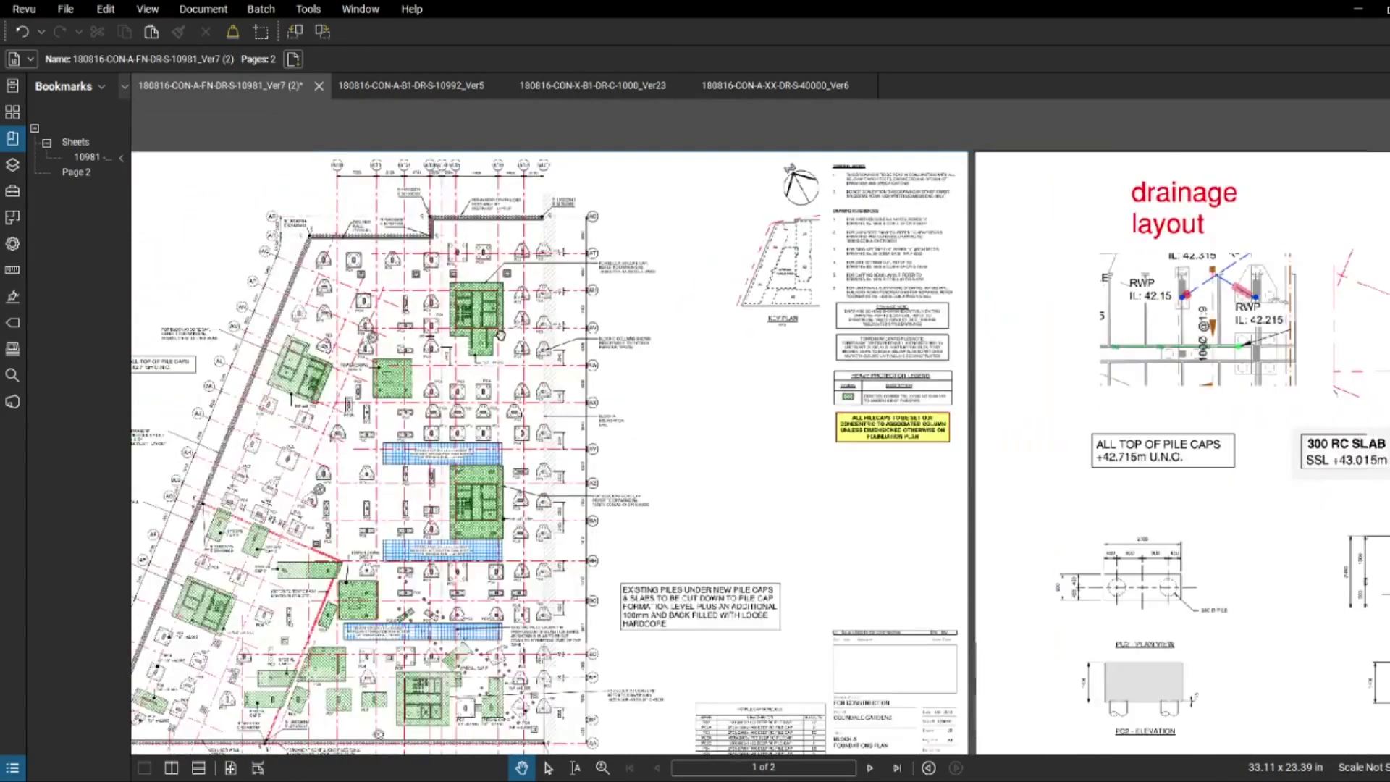
- Examine the plan and elevation dimensions in the PC2 and PC3 details together with the pile cap and slab level notes
scroll(501, 335, "up", 3)
left_click_drag(971, 385, 822, 385)
scroll(821, 385, "down", 3)
scroll(802, 379, "down", 3)
scroll(703, 402, "up", 4)
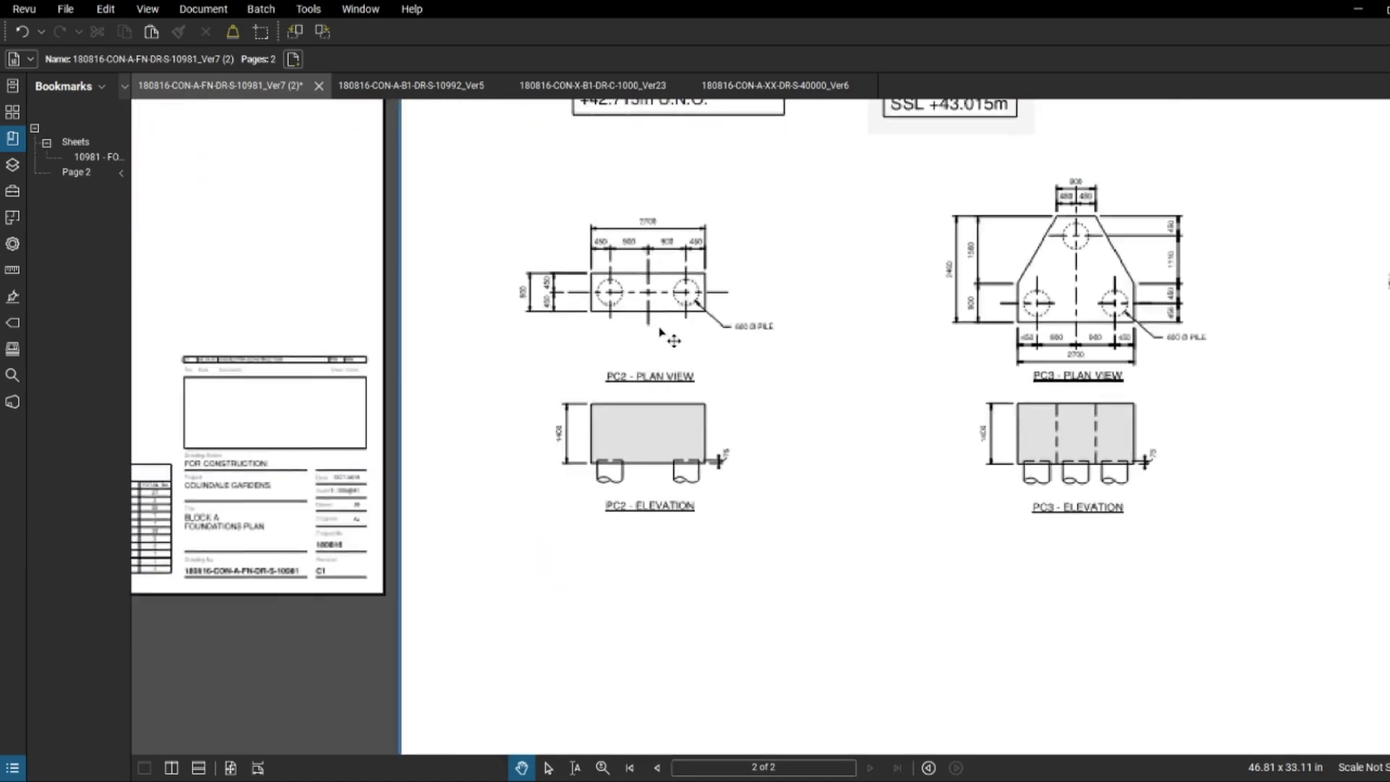
scroll(660, 331, "down", 3)
scroll(732, 384, "up", 3)
scroll(714, 373, "up", 2)
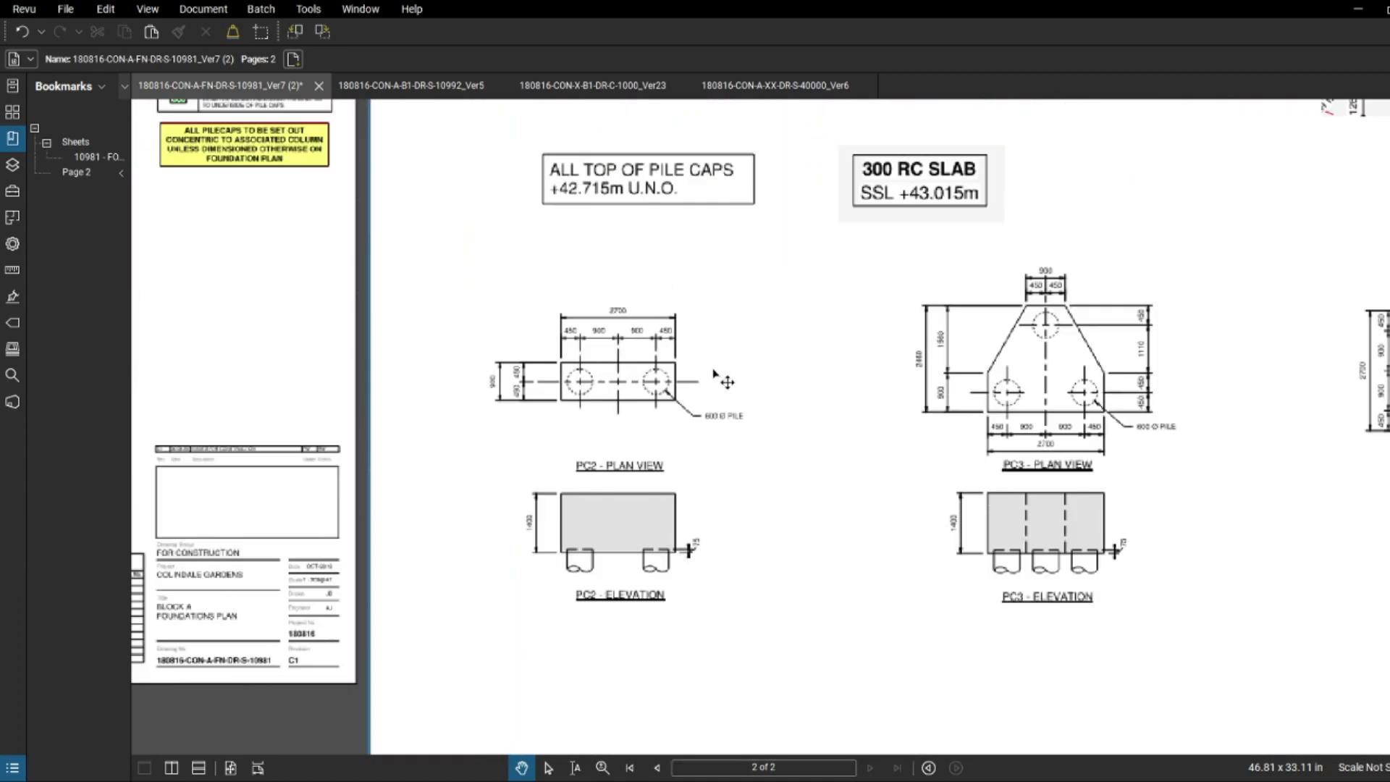
scroll(714, 372, "up", 1)
scroll(716, 370, "up", 1)
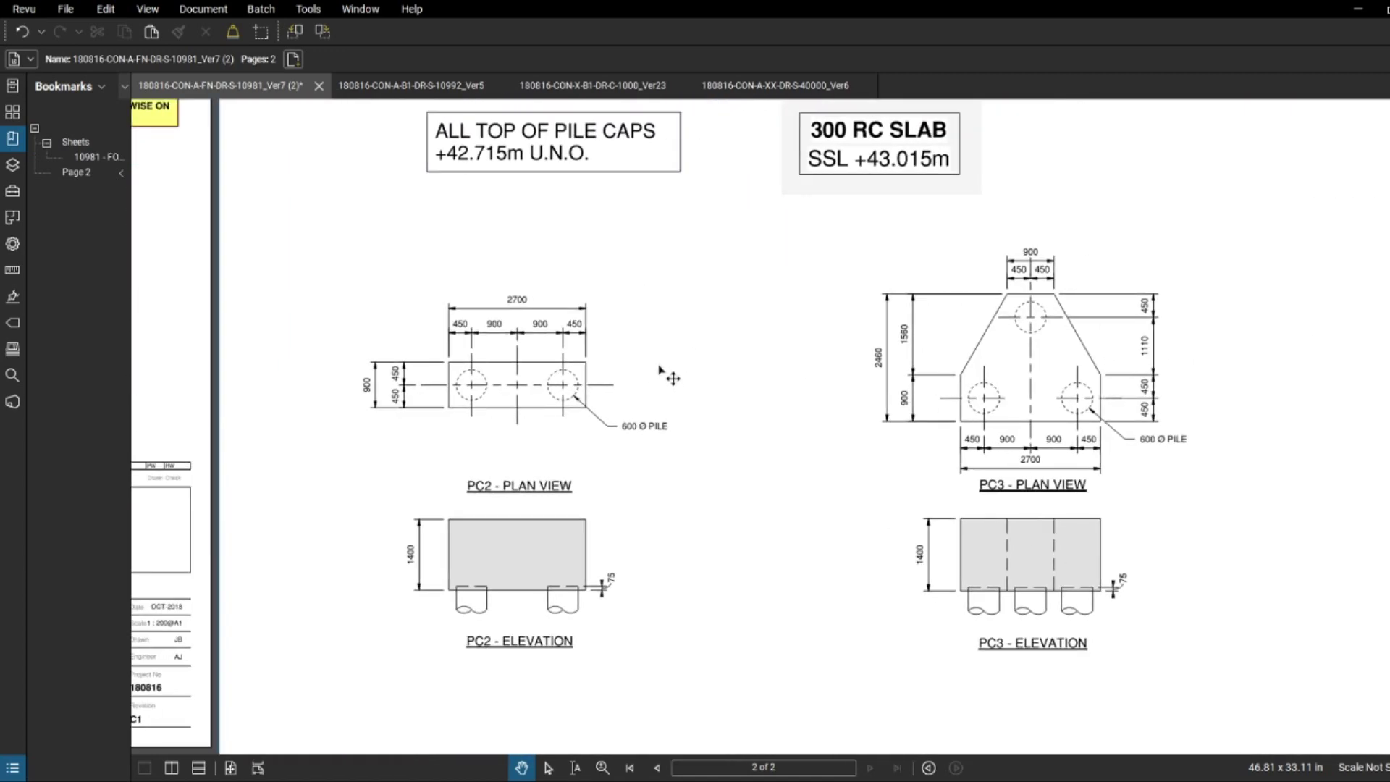
scroll(558, 543, "up", 2)
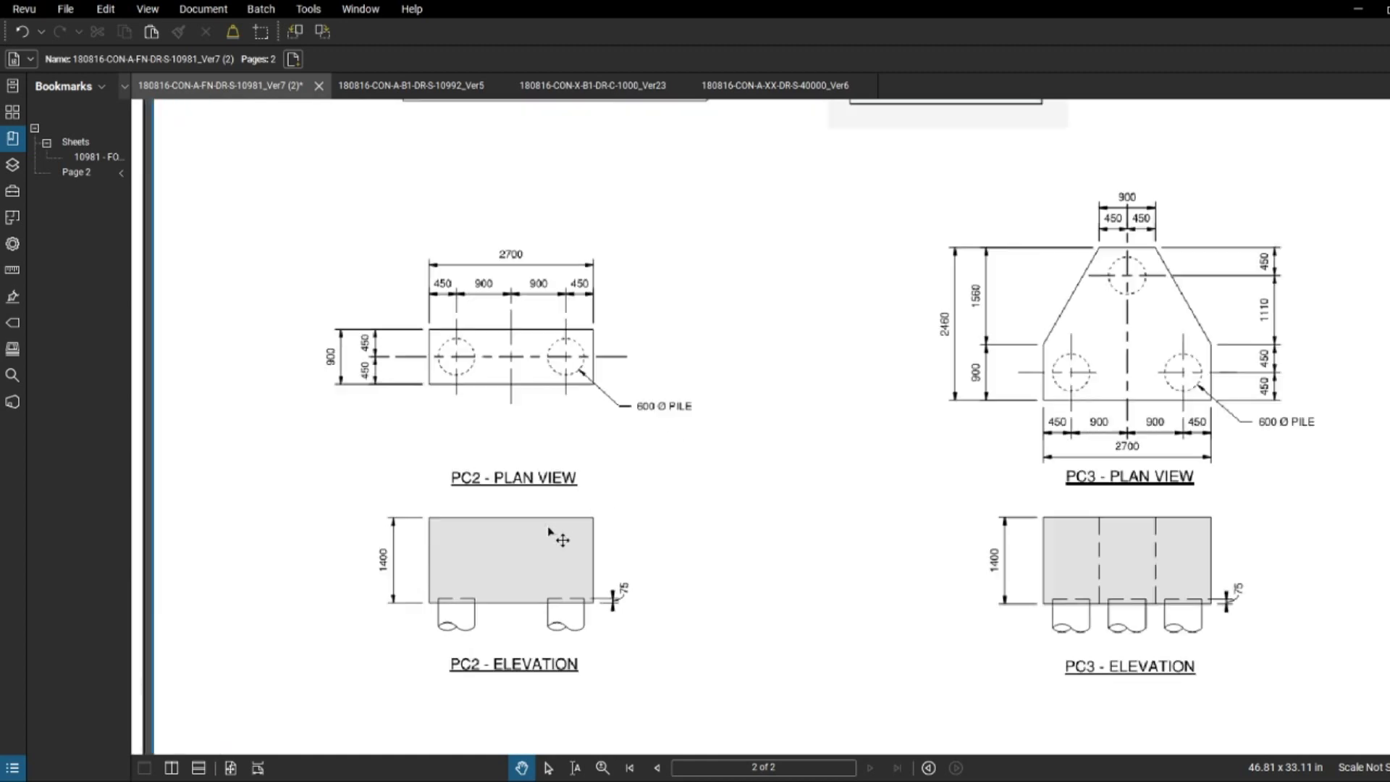
scroll(637, 481, "down", 4)
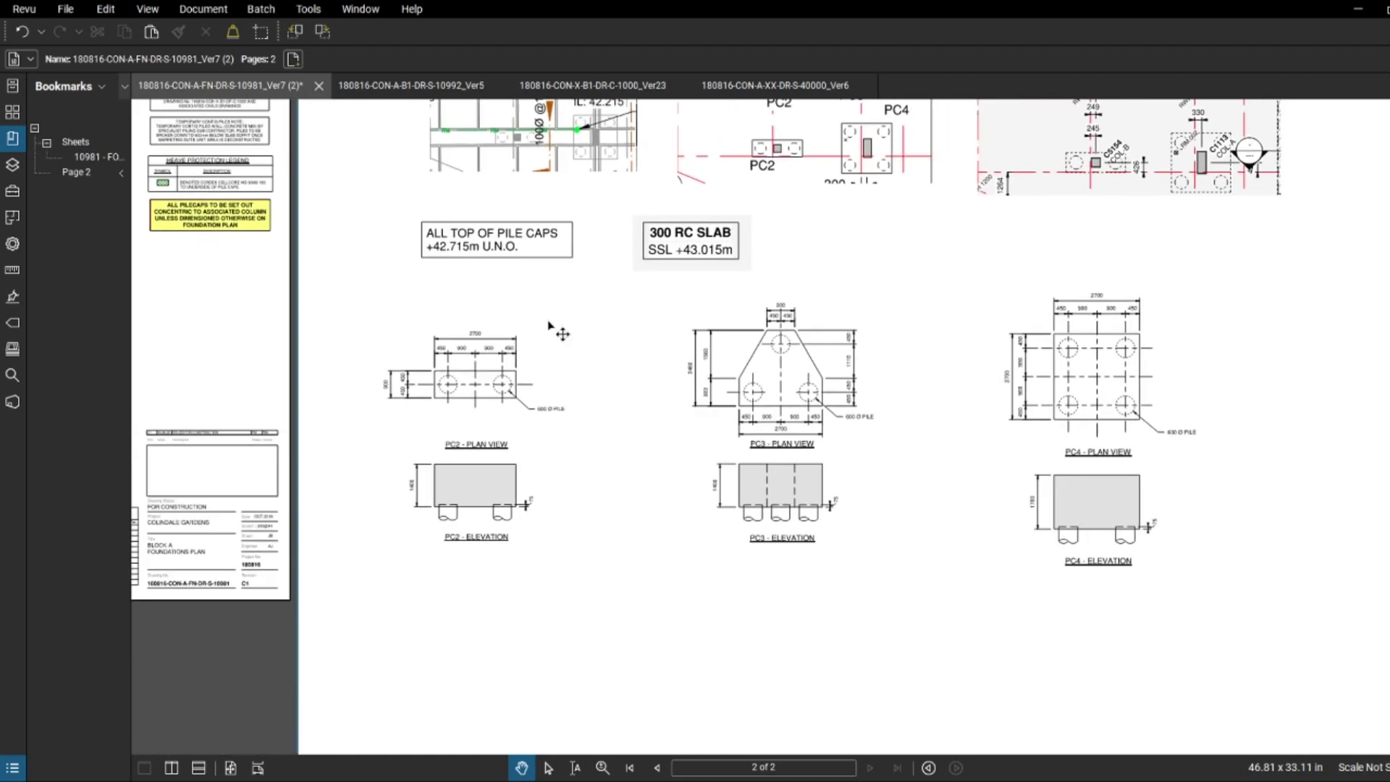
- Shift the top of pile caps note and the 300 RC slab level note slightly to the left above the PC2 and PC3 details
left_click_drag(485, 254, 438, 272)
left_click_drag(663, 255, 622, 254)
left_click(632, 304)
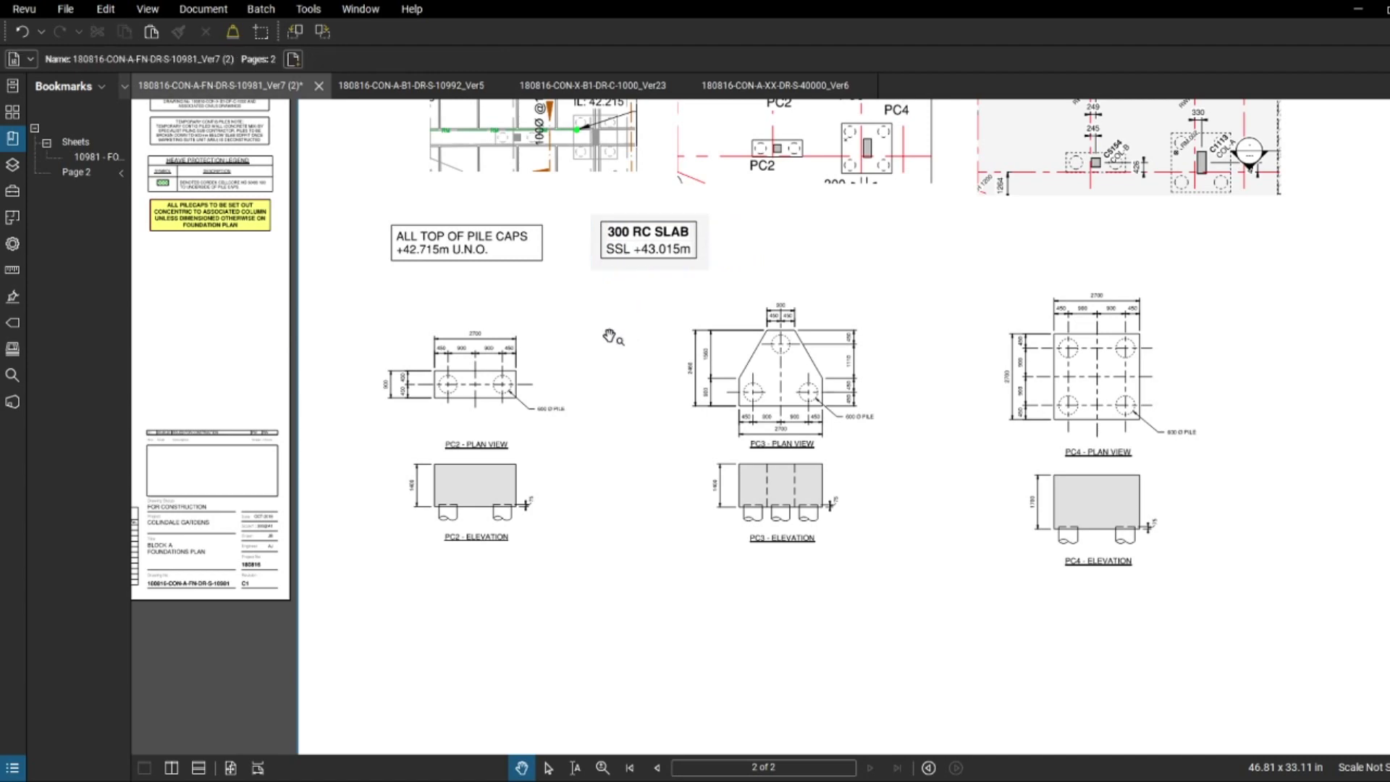
- Add the red text note "slab soffit = 42.715" beside the 300 RC slab level note
scroll(593, 364, "down", 3)
scroll(639, 295, "up", 3)
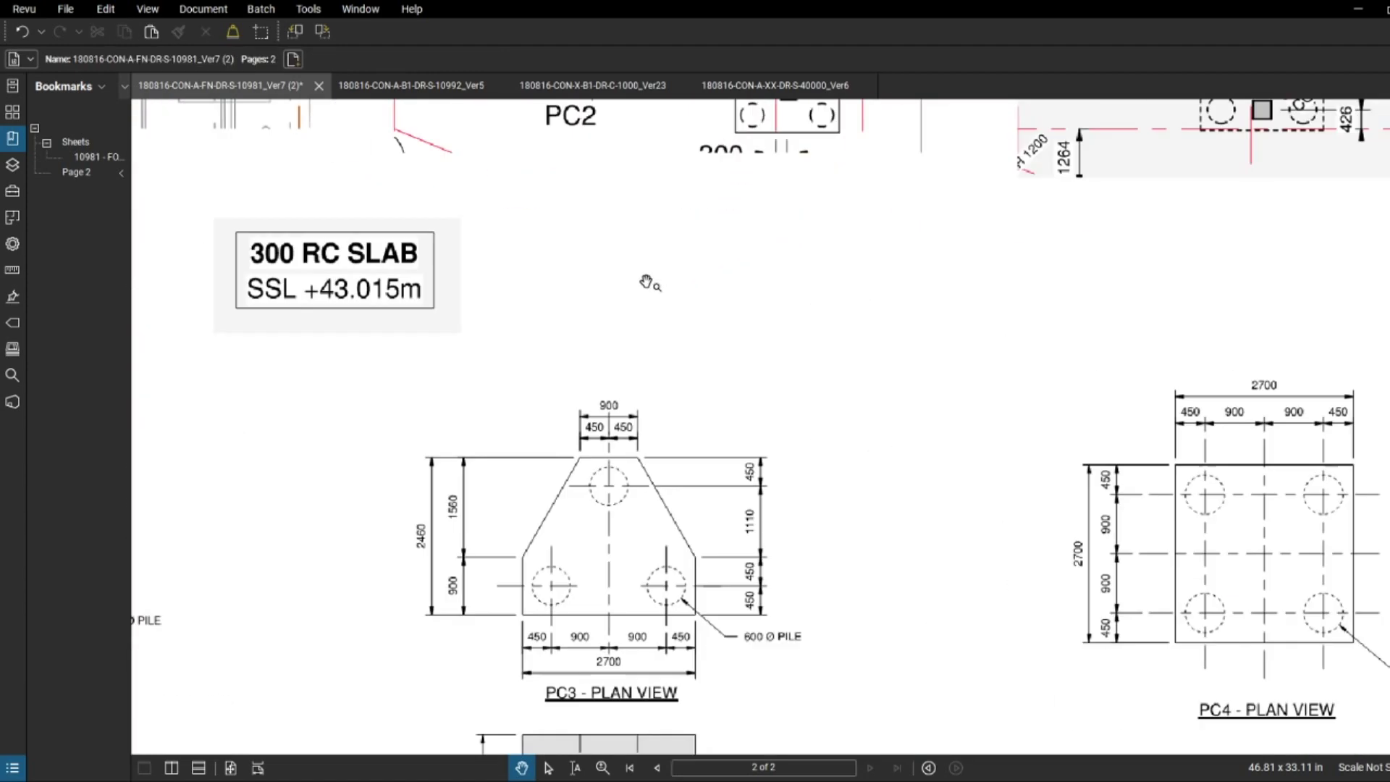
scroll(645, 286, "down", 4)
key("t")
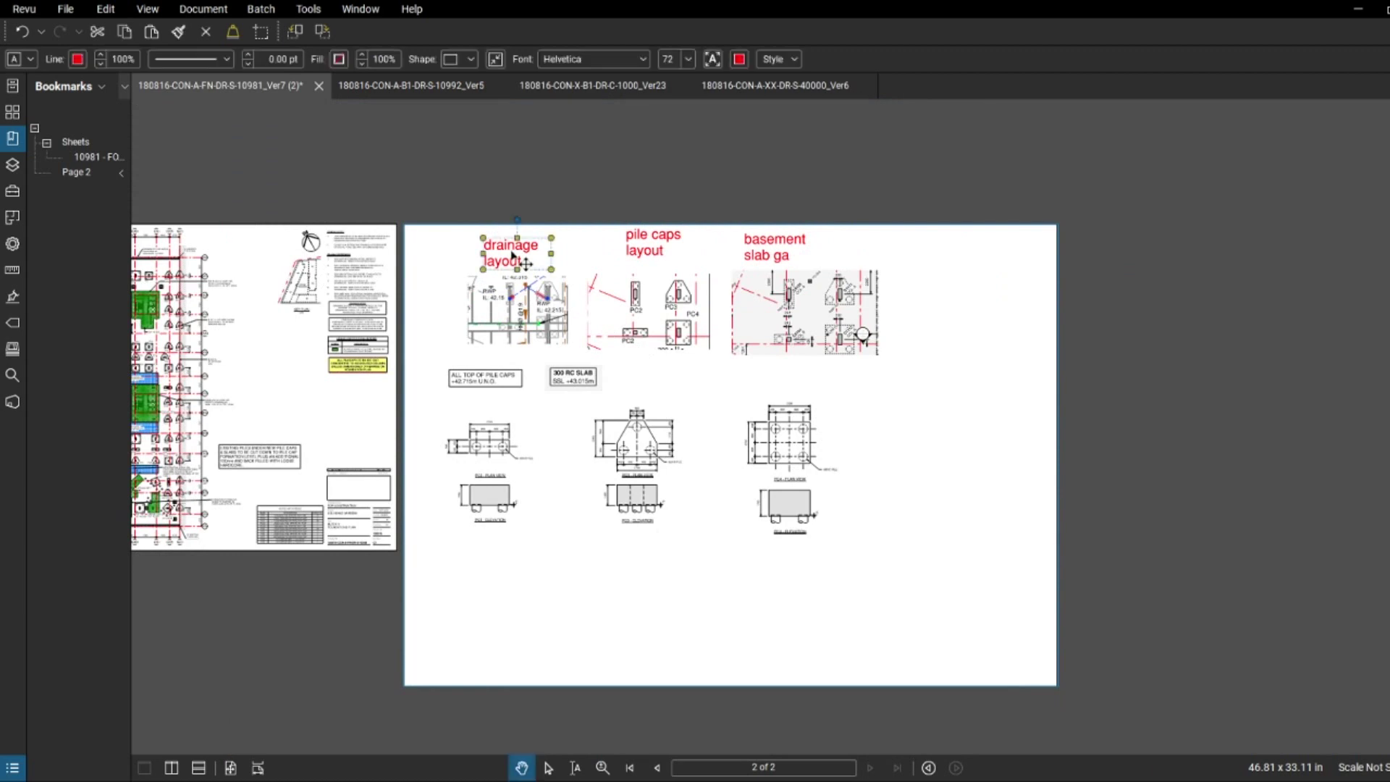
left_click(601, 342)
type("slab so")
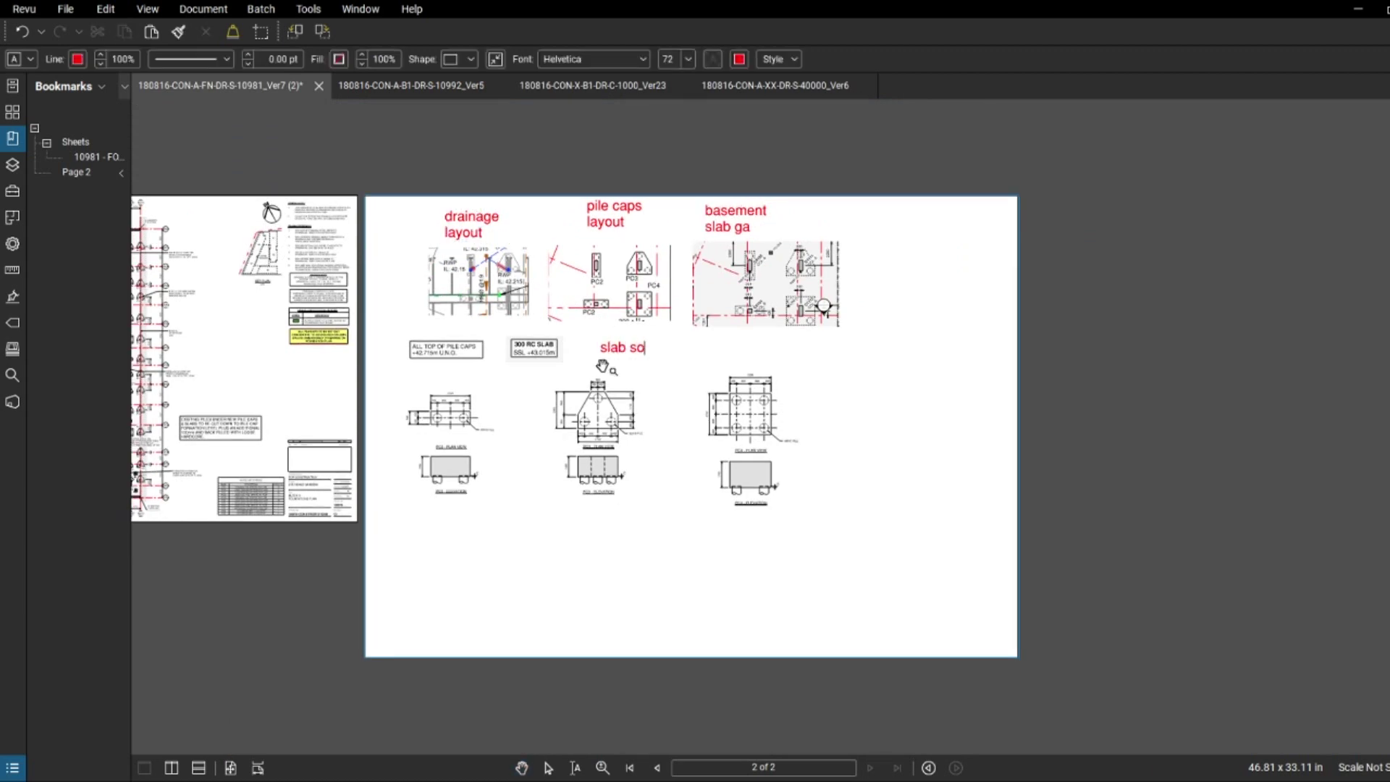
type("ffit = 42.715")
scroll(562, 363, "up", 3)
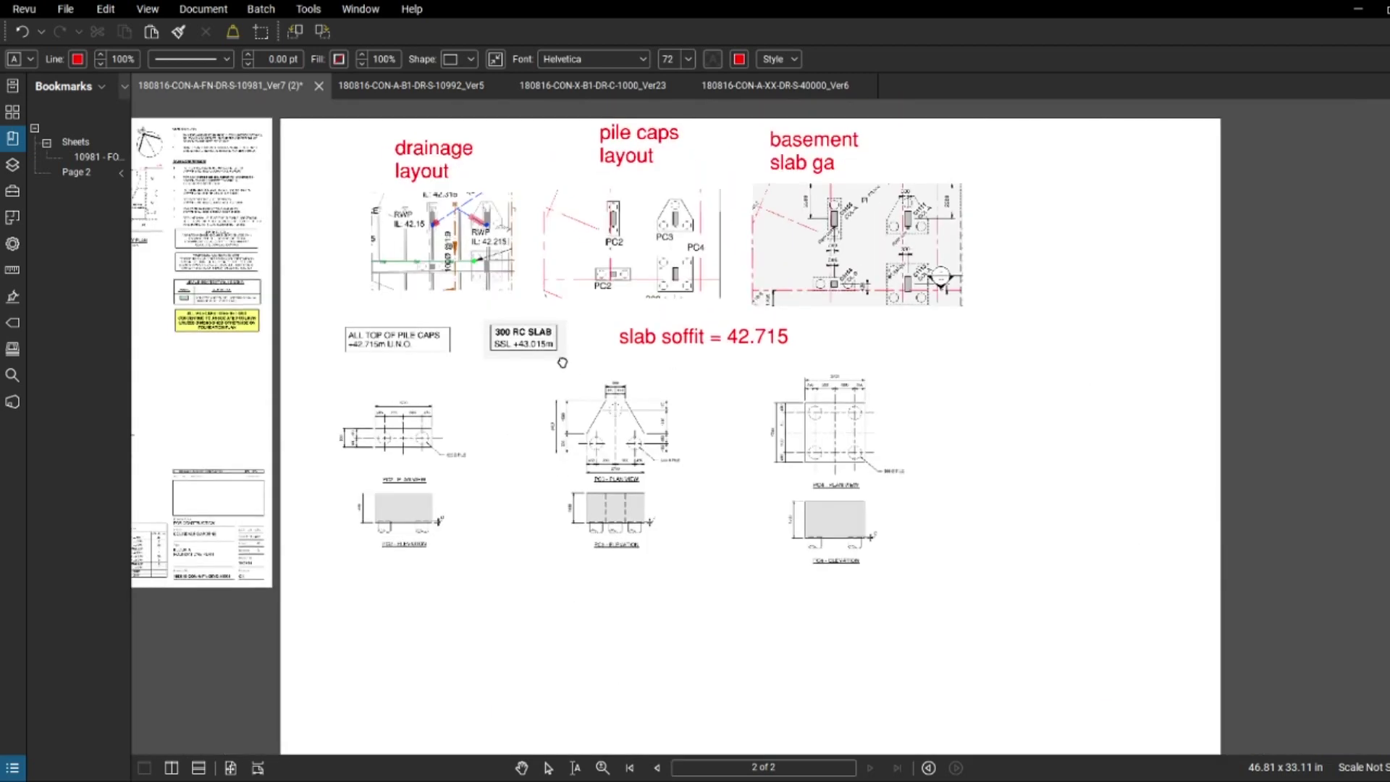
left_click(709, 324)
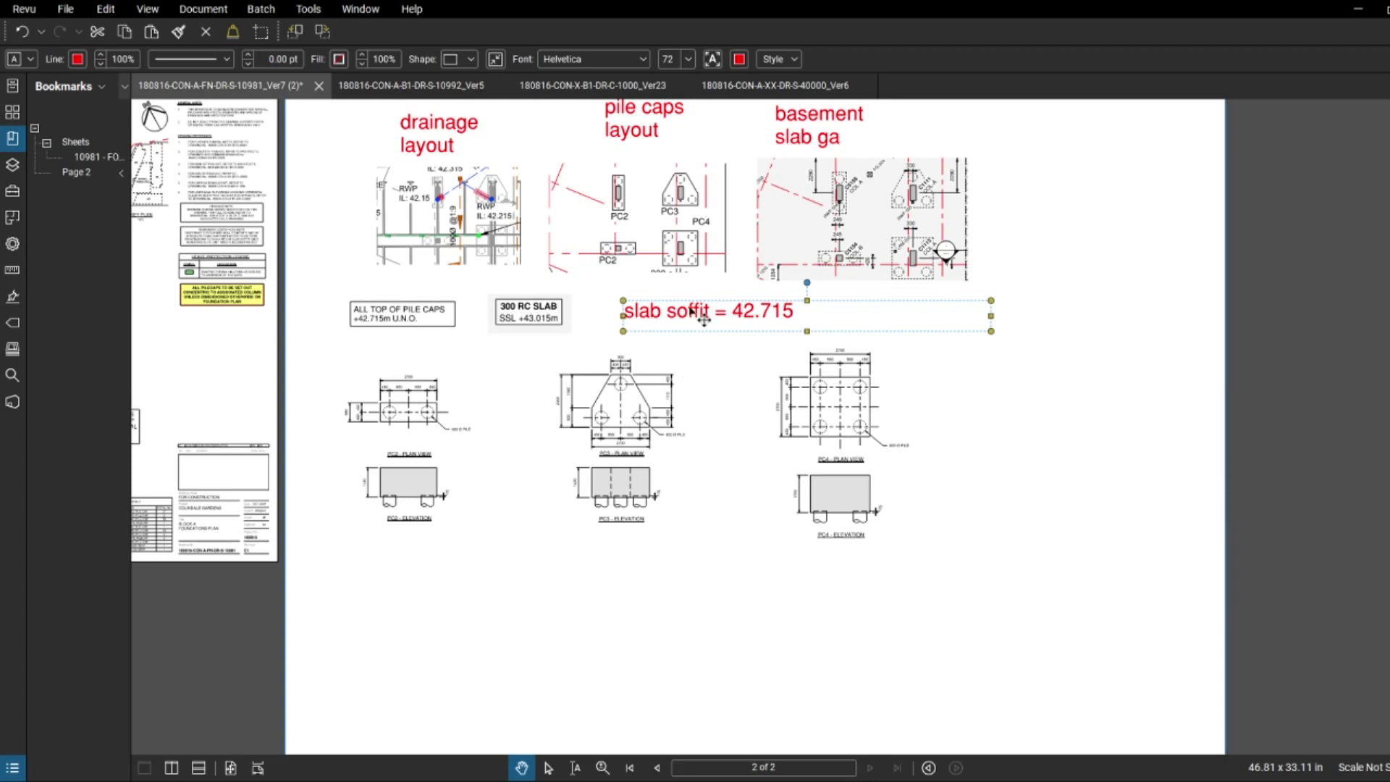
- Draw a red line along the underside of the PC2 elevation's pile cap, extending well past its right edge
scroll(409, 430, "up", 3)
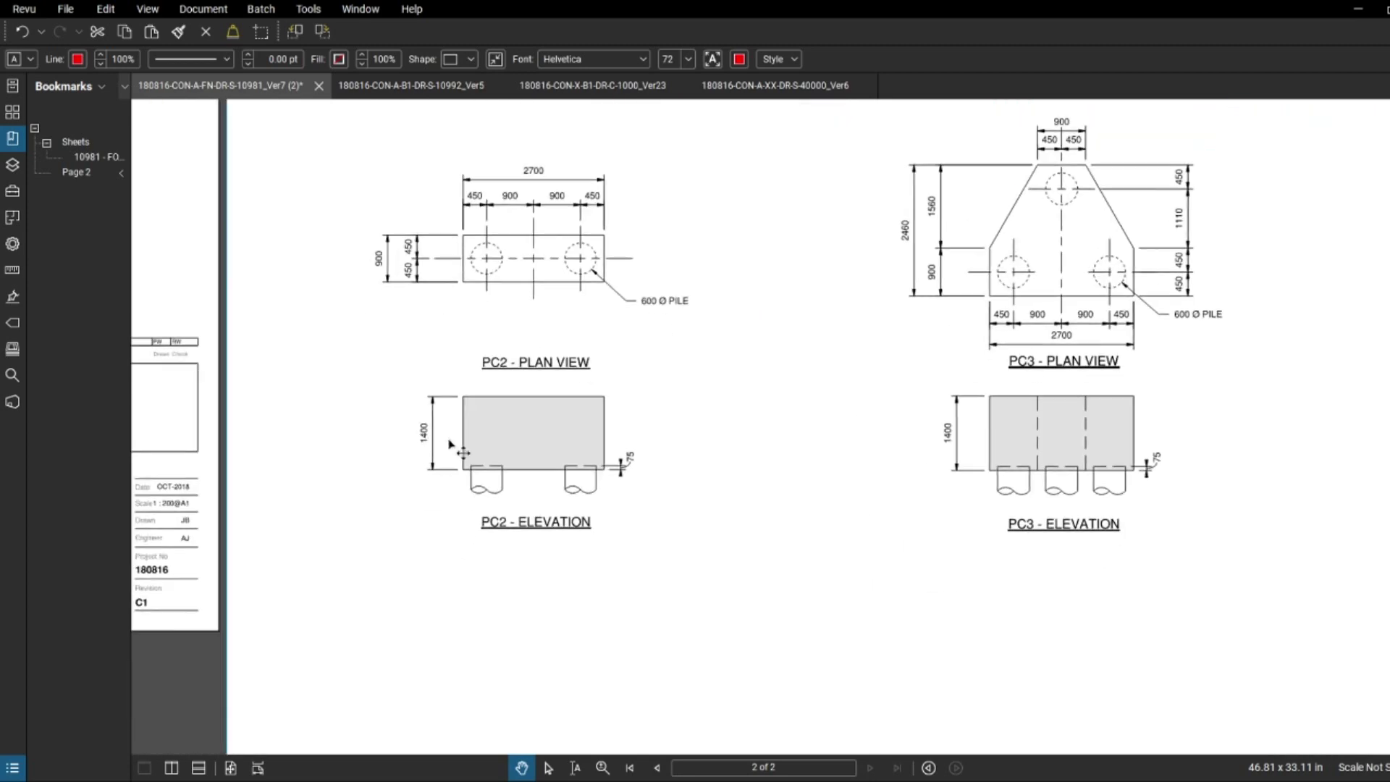
scroll(450, 443, "up", 3)
key("alt+x")
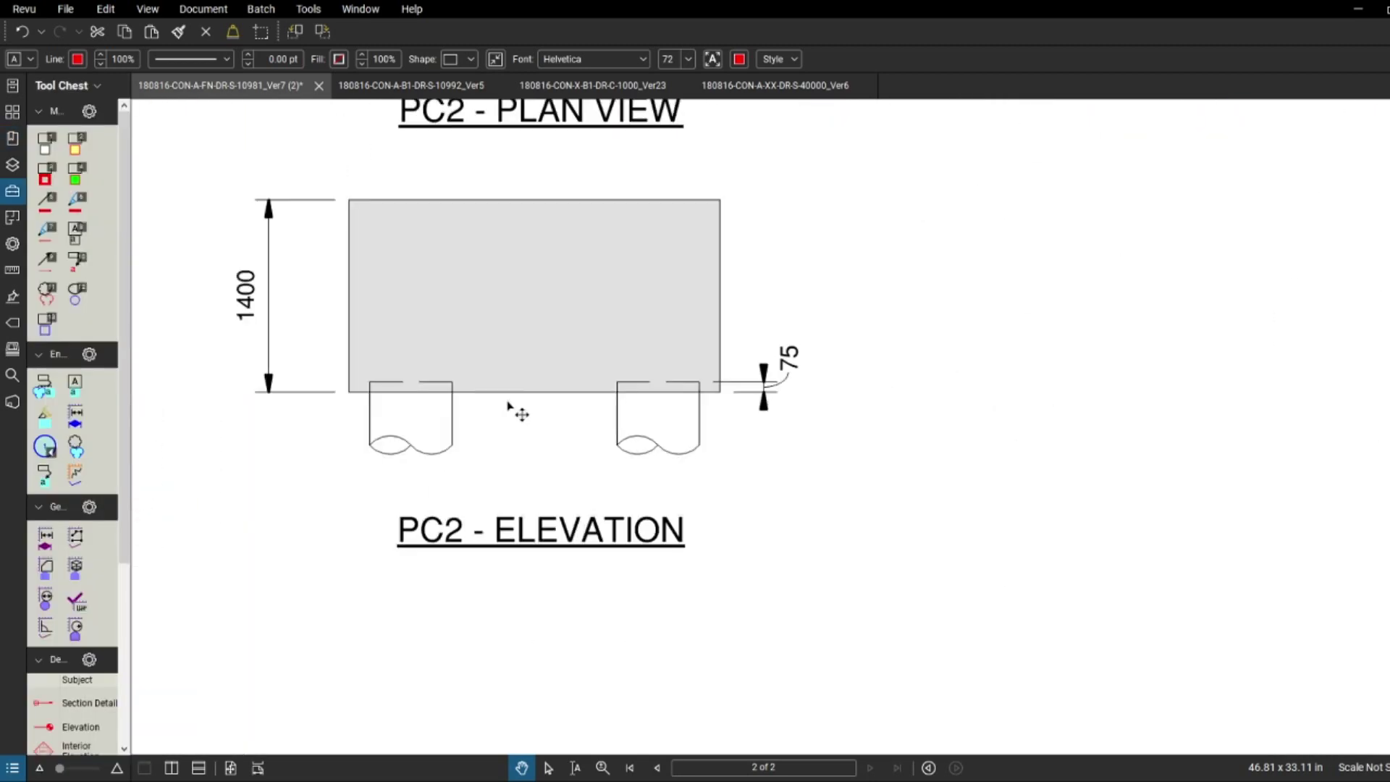
key("l")
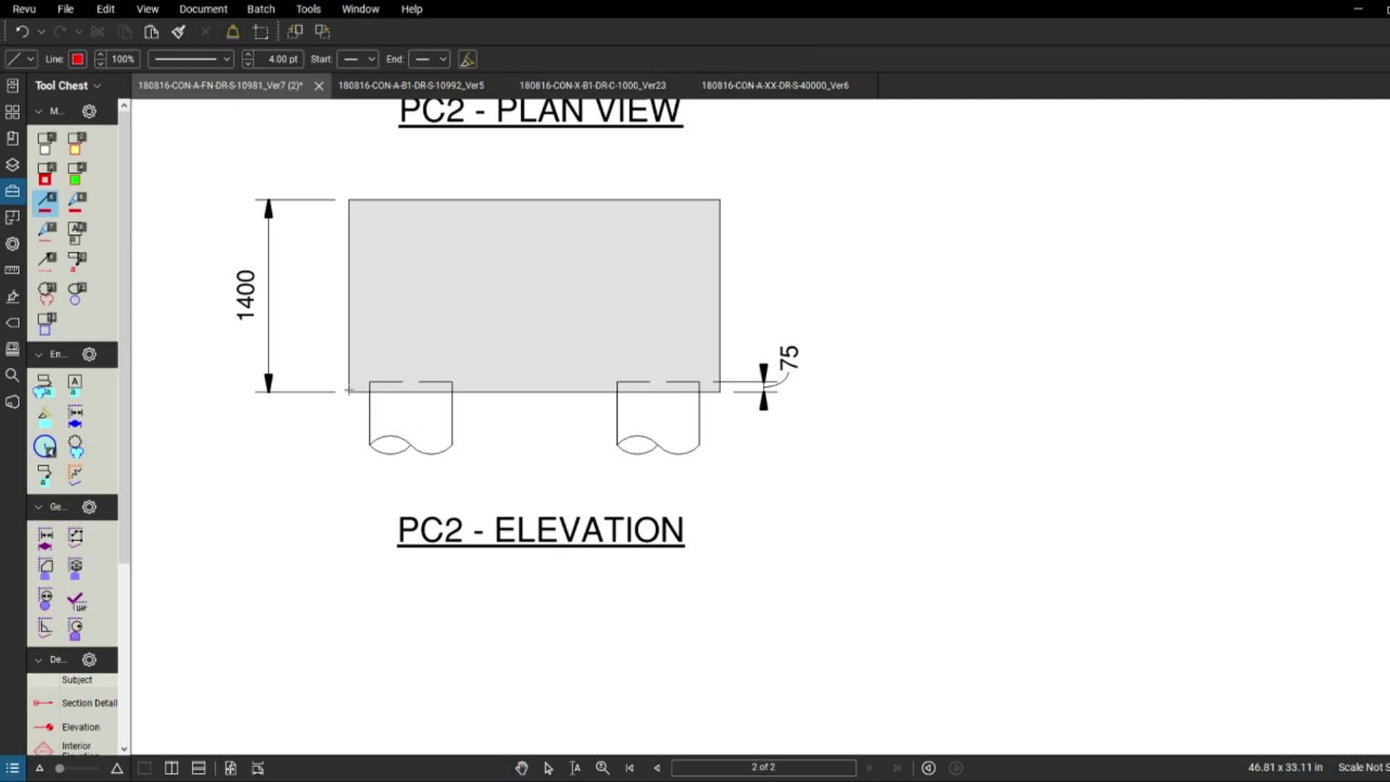
left_click(349, 391)
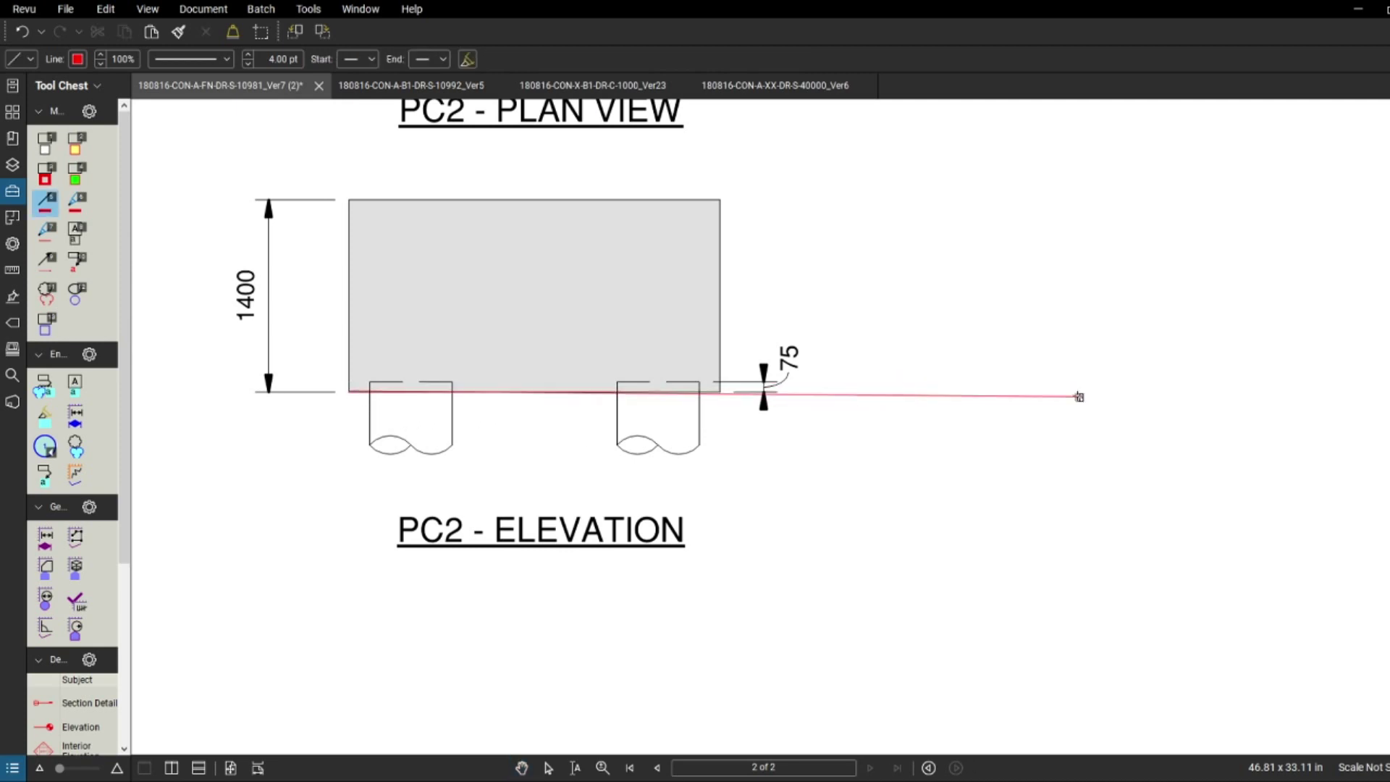
left_click(1083, 388)
key("Escape")
- Draw a short red line across the top of the left pile in the PC2 elevation
scroll(915, 475, "down", 5)
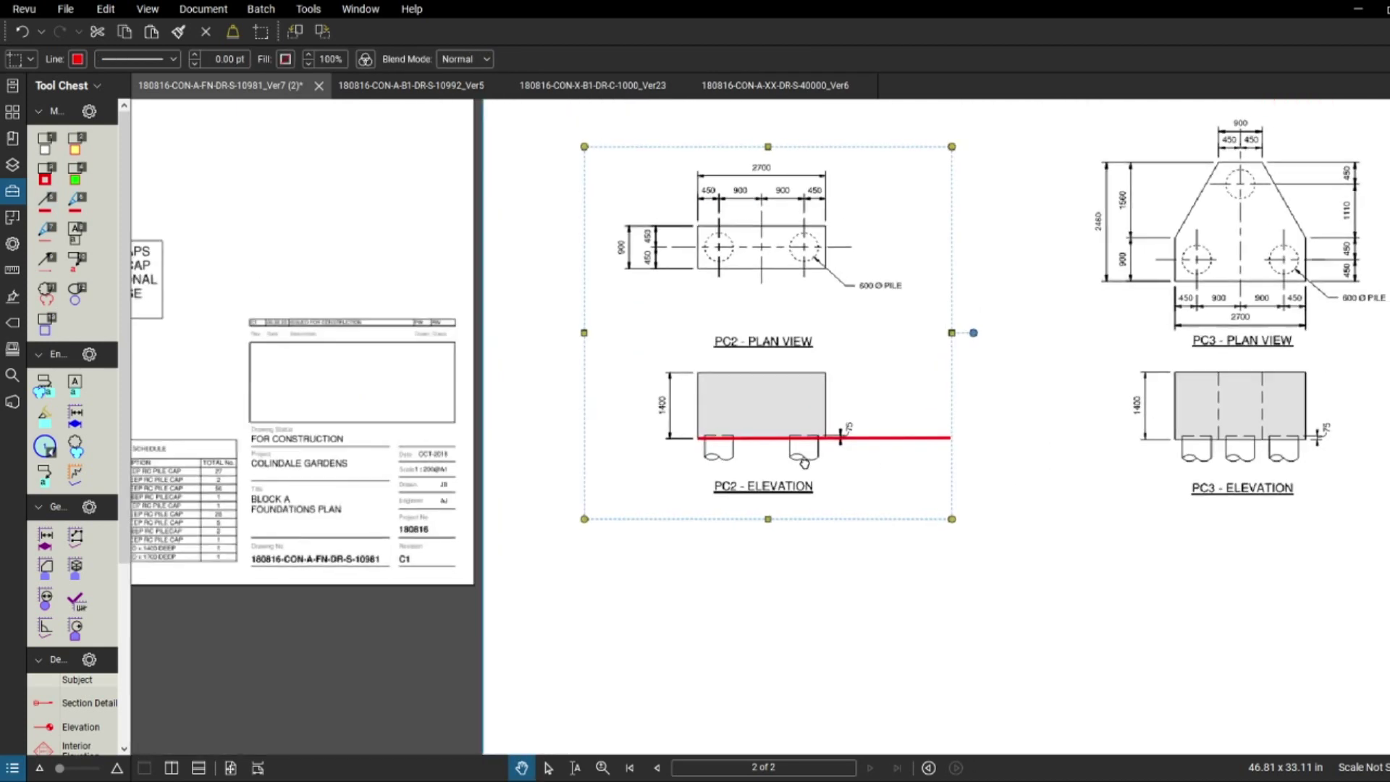
scroll(632, 221, "up", 3)
scroll(633, 221, "up", 1)
scroll(634, 221, "down", 3)
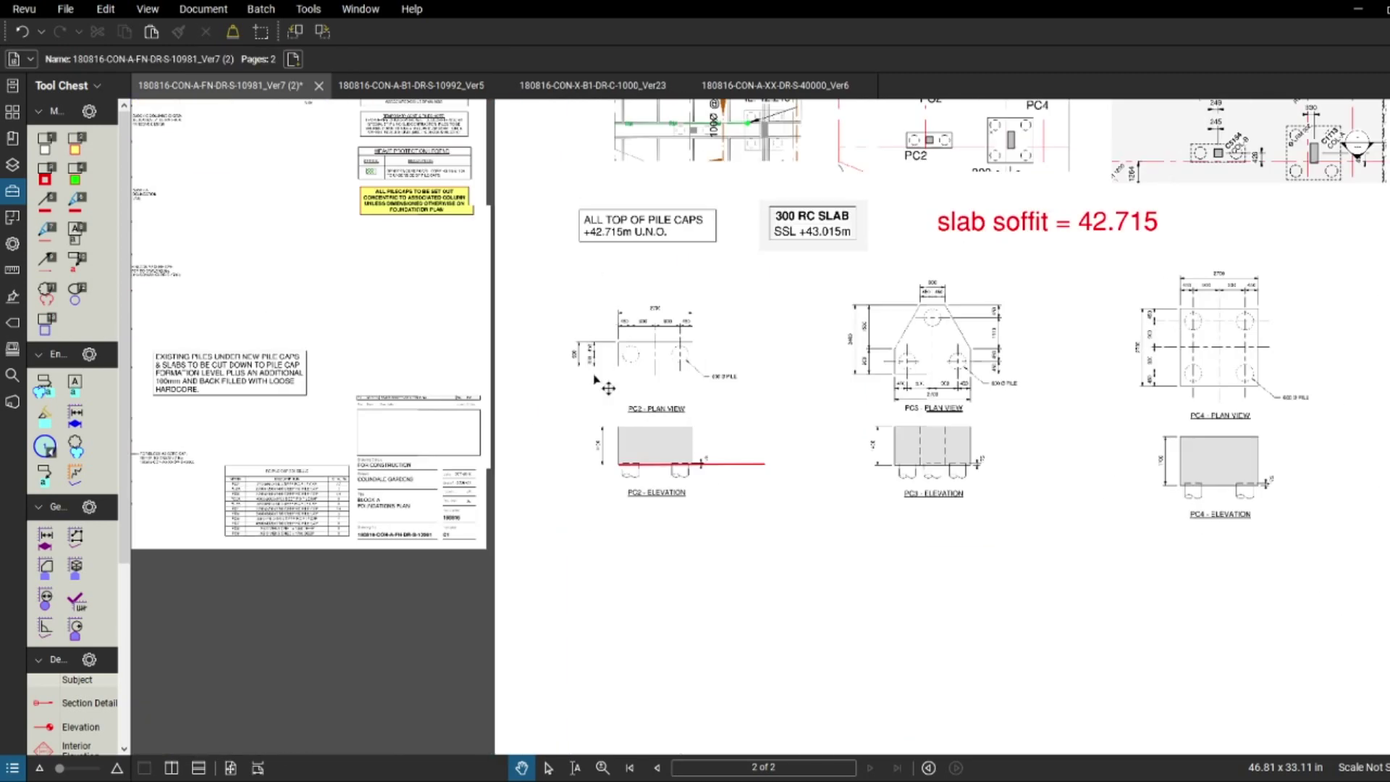
scroll(597, 372, "up", 6)
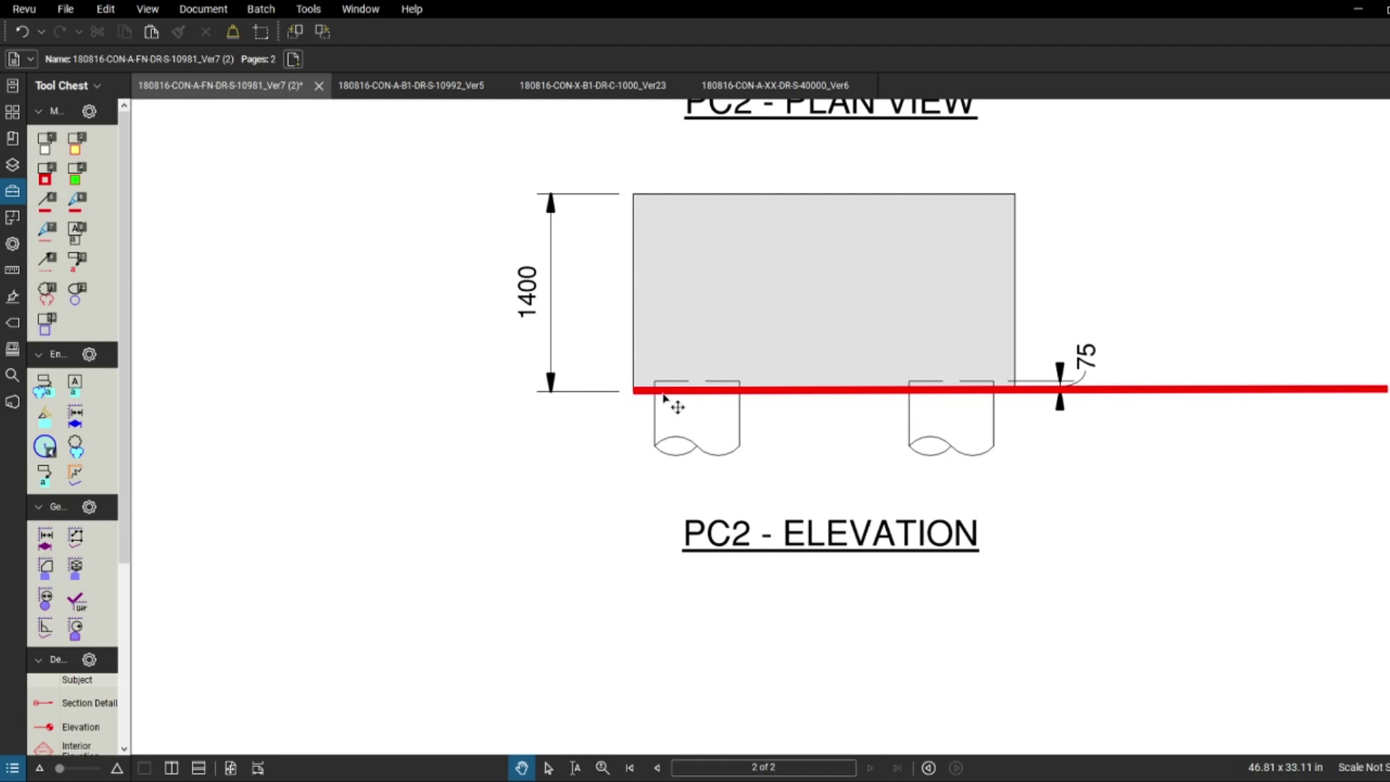
scroll(663, 391, "up", 3)
key("5")
left_click(643, 355)
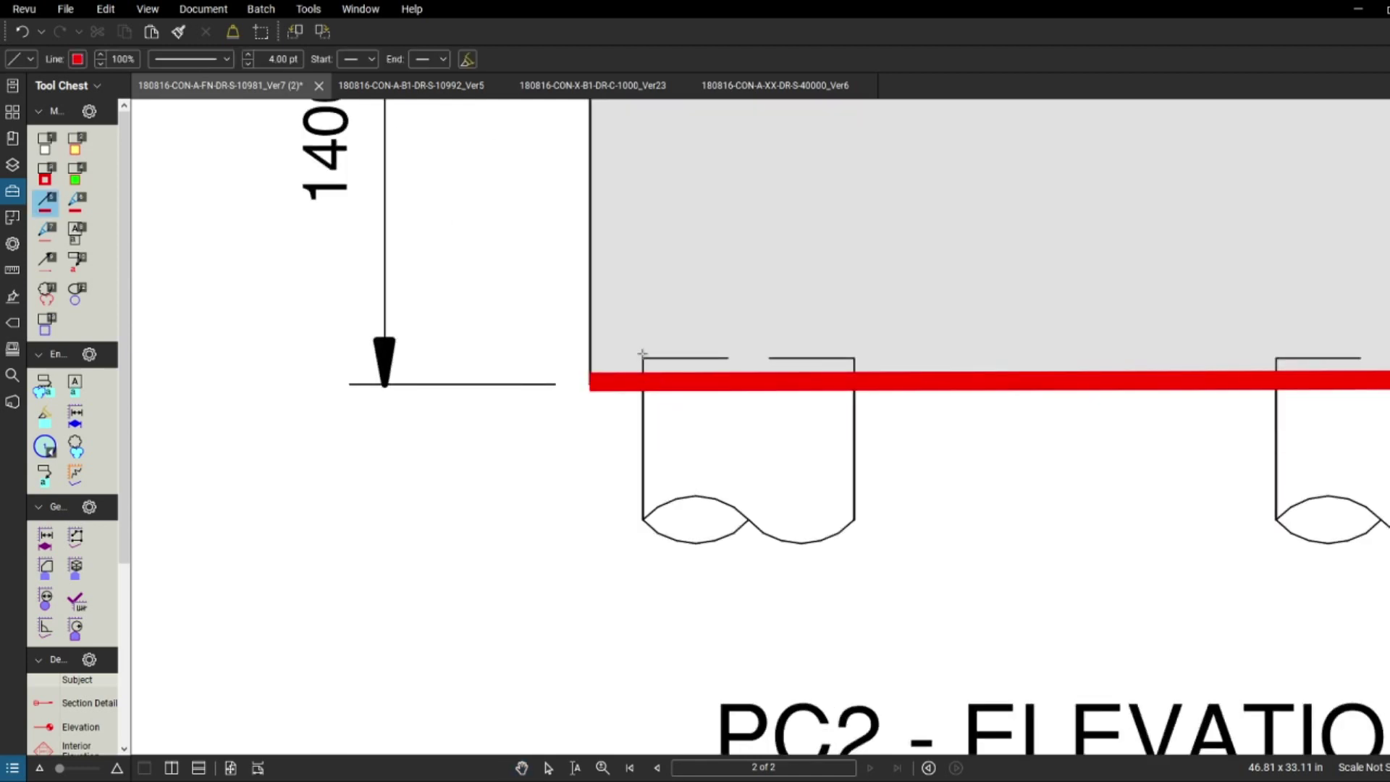
left_click(859, 358)
scroll(797, 372, "down", 5)
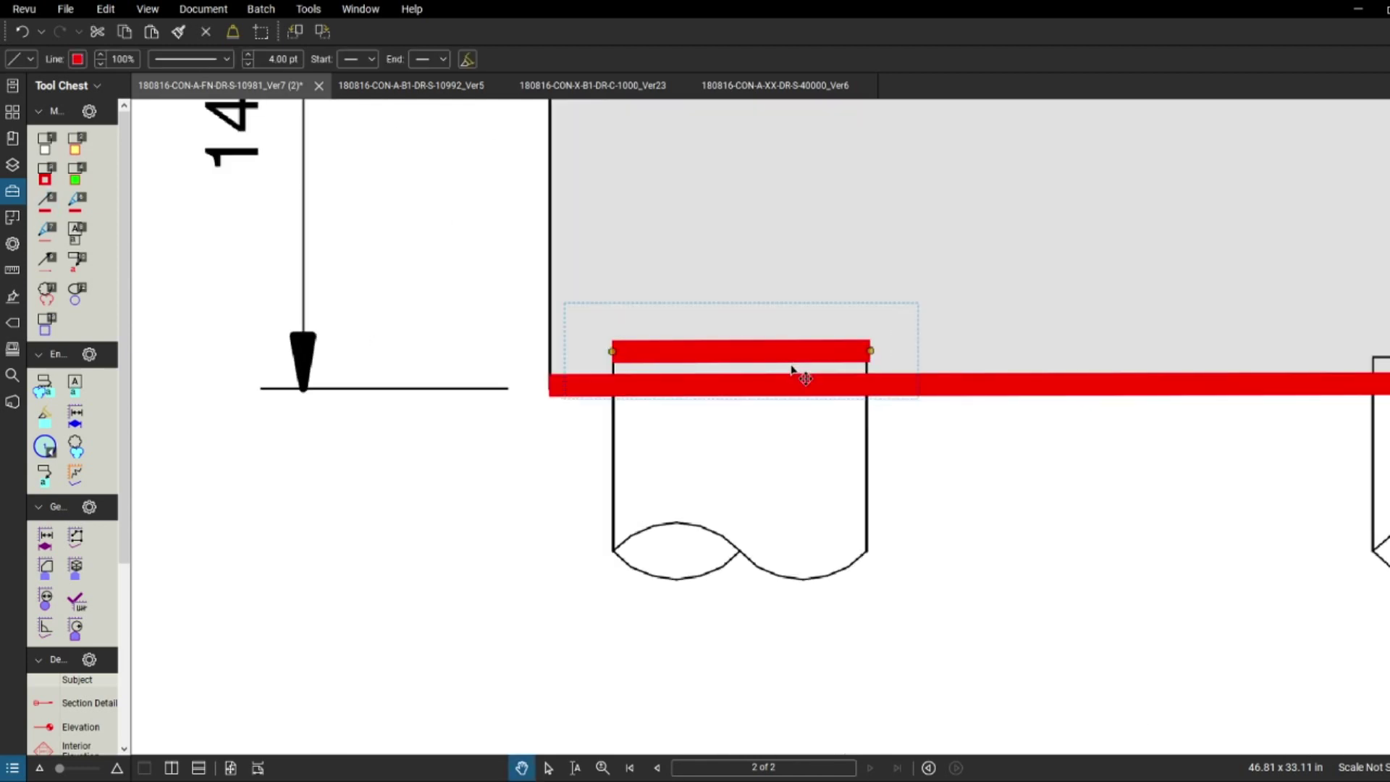
- Draw a long horizontal red line just below the PC2 pile cap's underside line, reaching beyond both sides of the cap
left_click_drag(809, 425, 710, 405)
key("5")
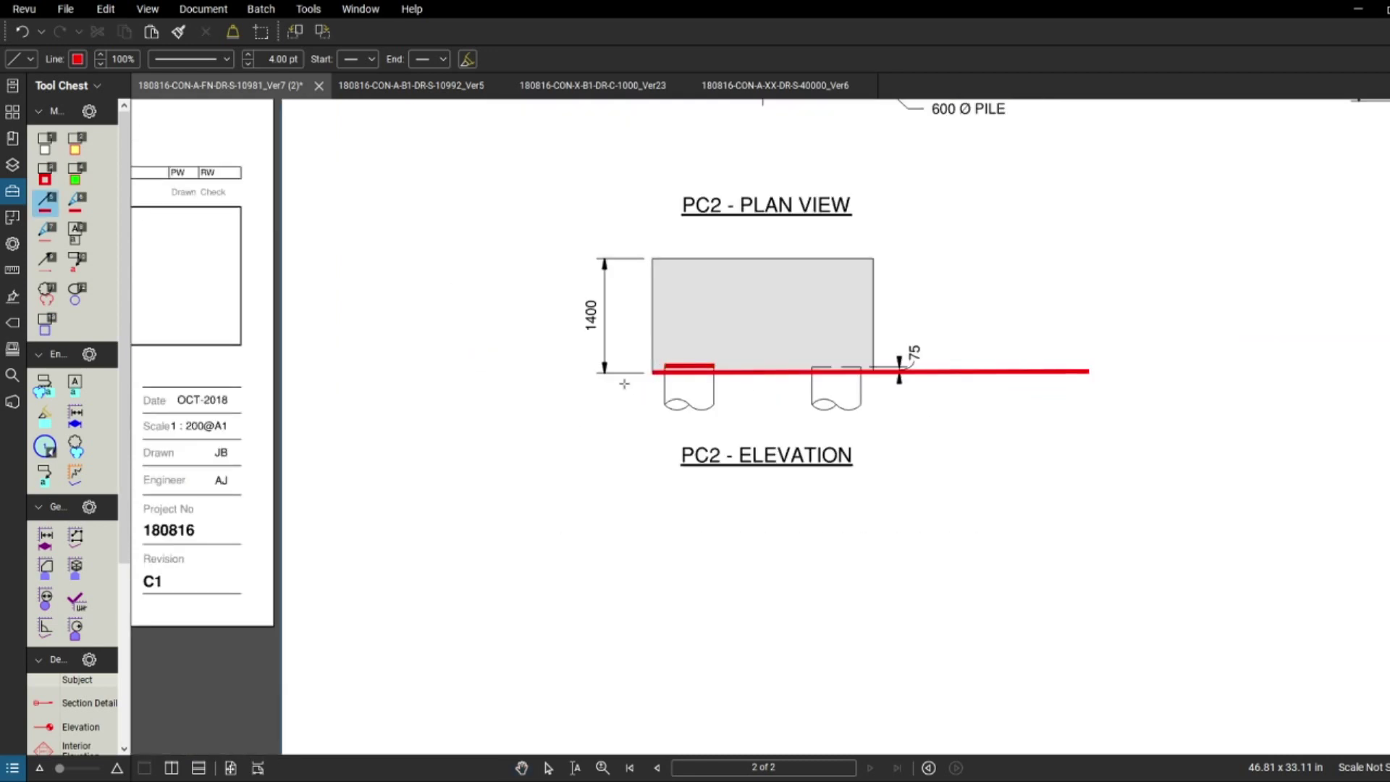
left_click(623, 382)
left_click(1190, 381)
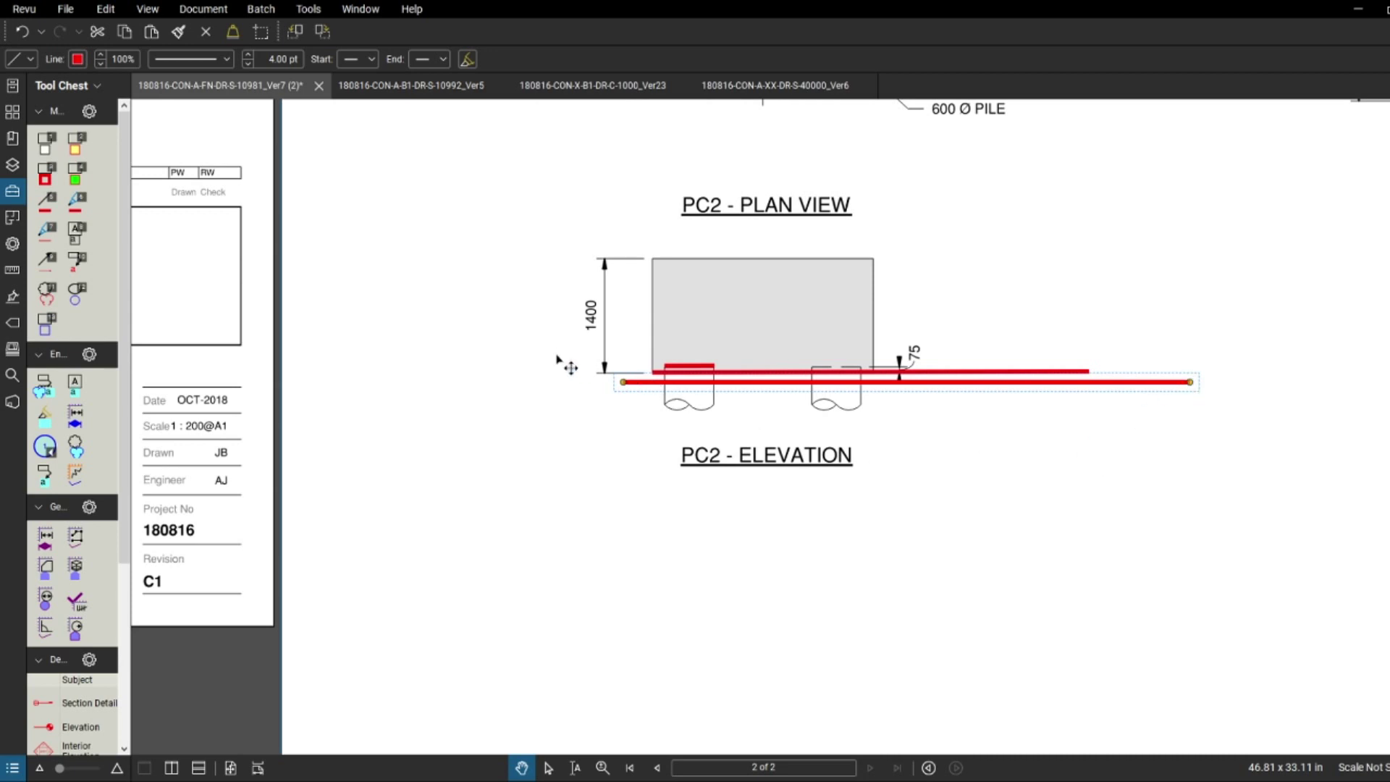
scroll(571, 368, "down", 3)
scroll(652, 375, "up", 5)
scroll(701, 391, "down", 1)
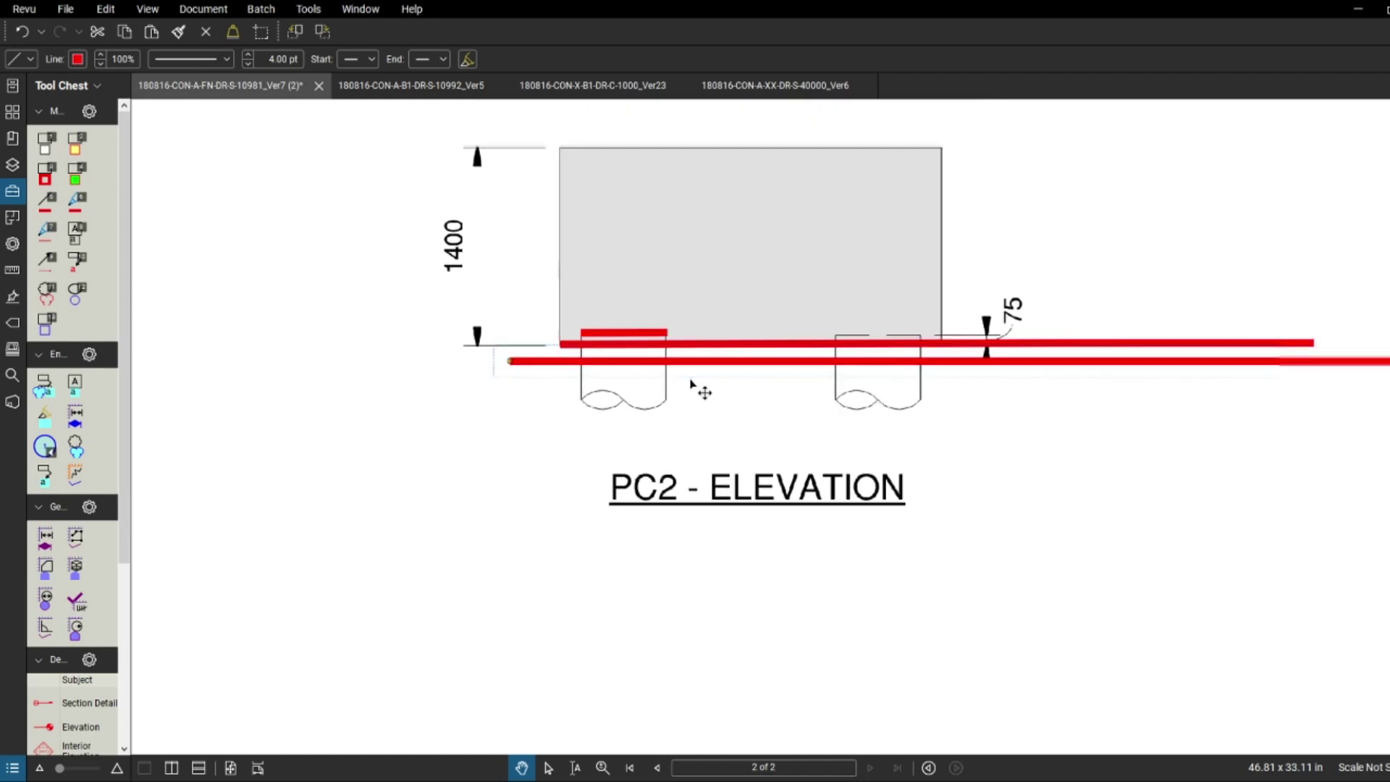
scroll(691, 383, "down", 3)
scroll(605, 360, "up", 3)
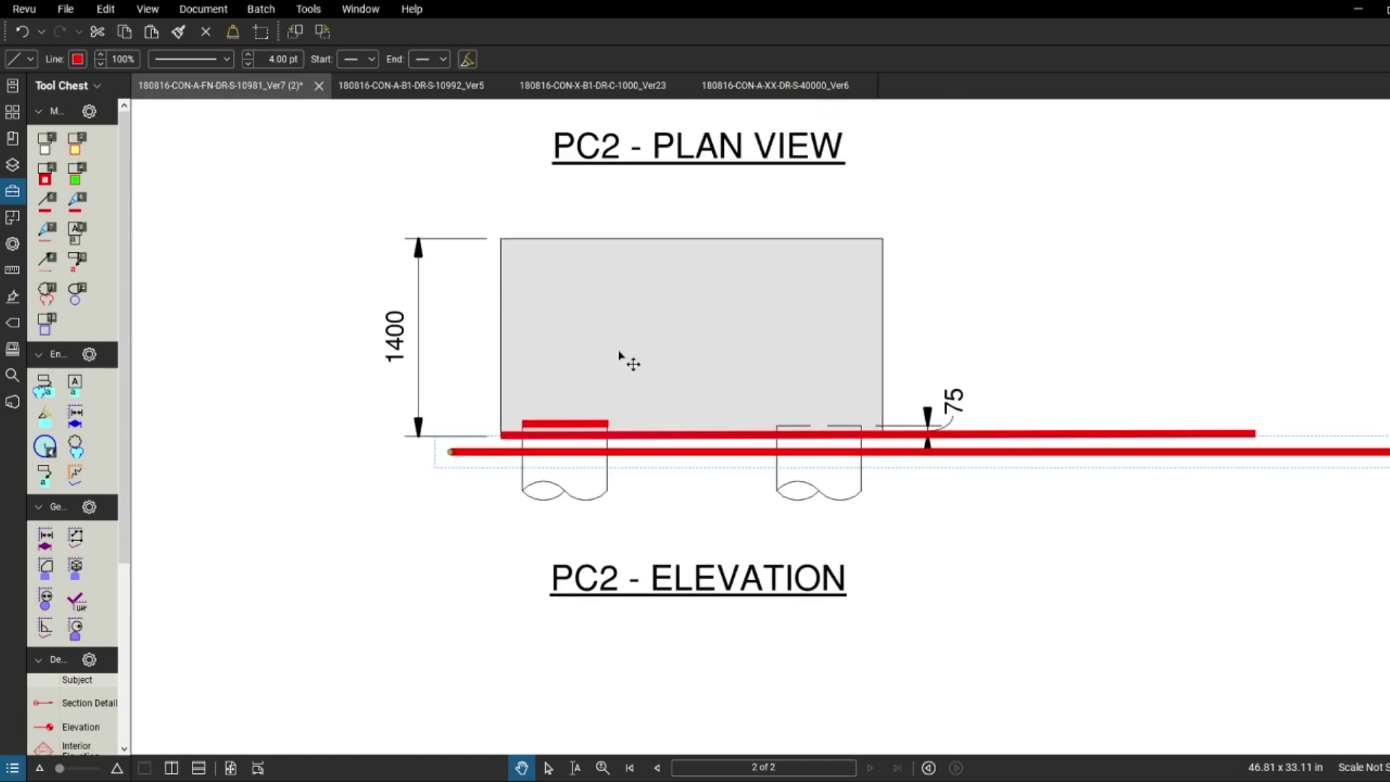
- Review the pile cap top level, 300 RC slab level and slab soffit notes alongside the PC2, PC3 and PC4 plan and elevation details
scroll(619, 354, "down", 4)
scroll(655, 308, "up", 2)
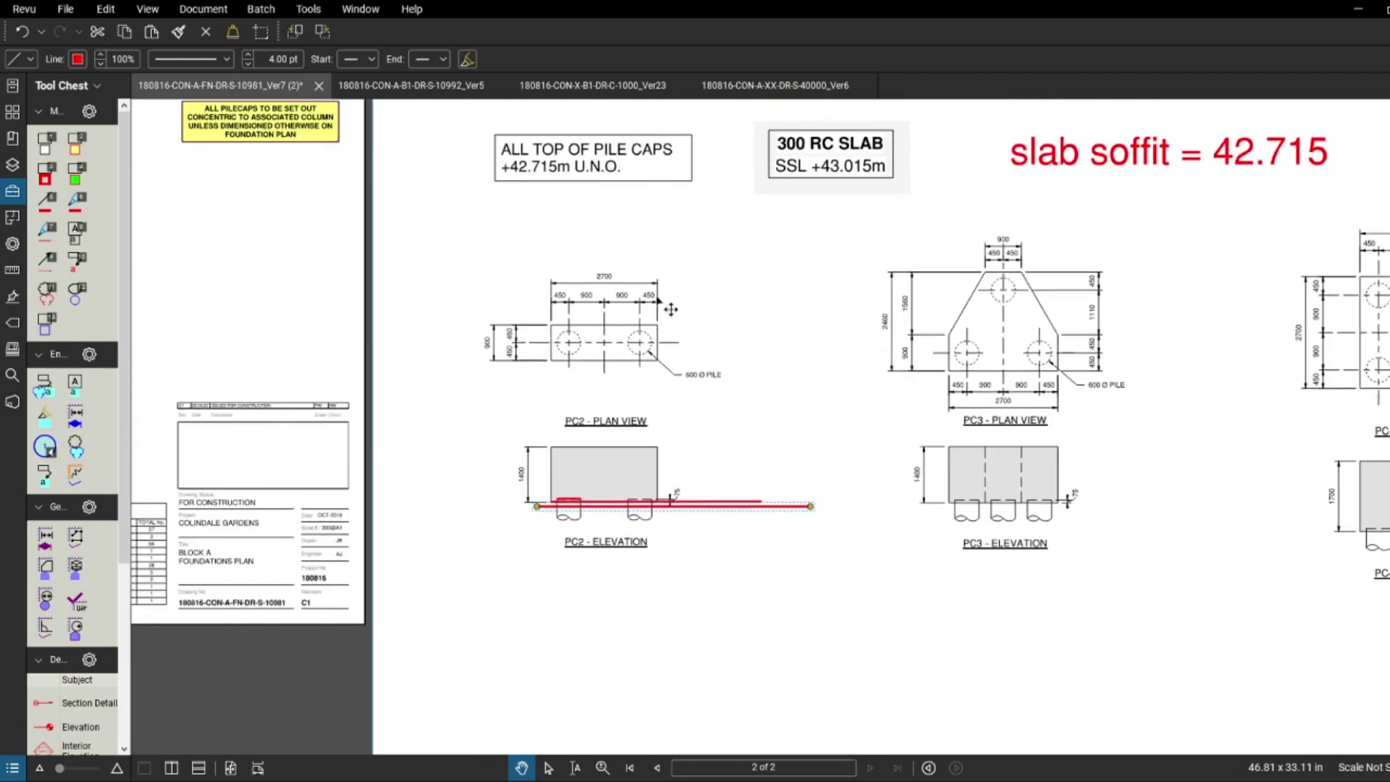
scroll(642, 248, "down", 2)
scroll(611, 301, "up", 3)
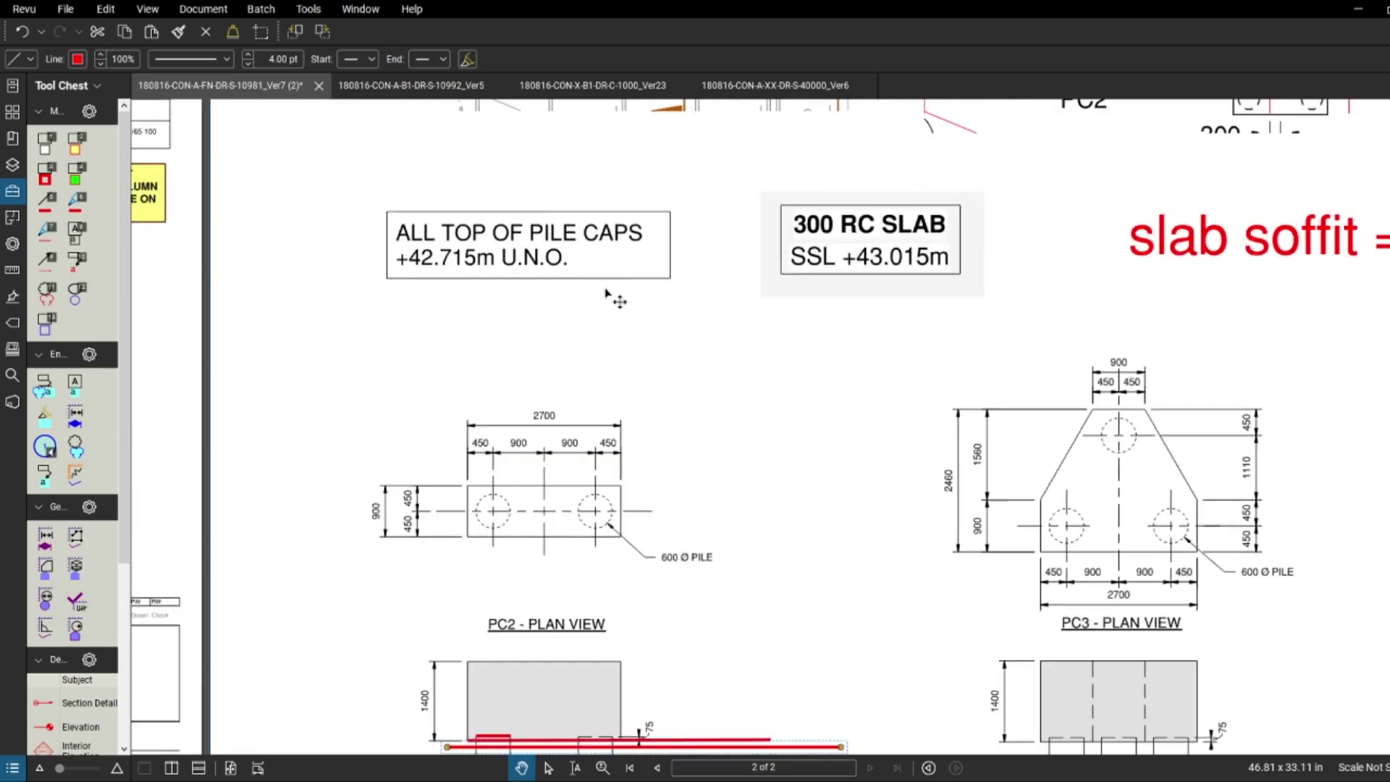
scroll(694, 404, "down", 1)
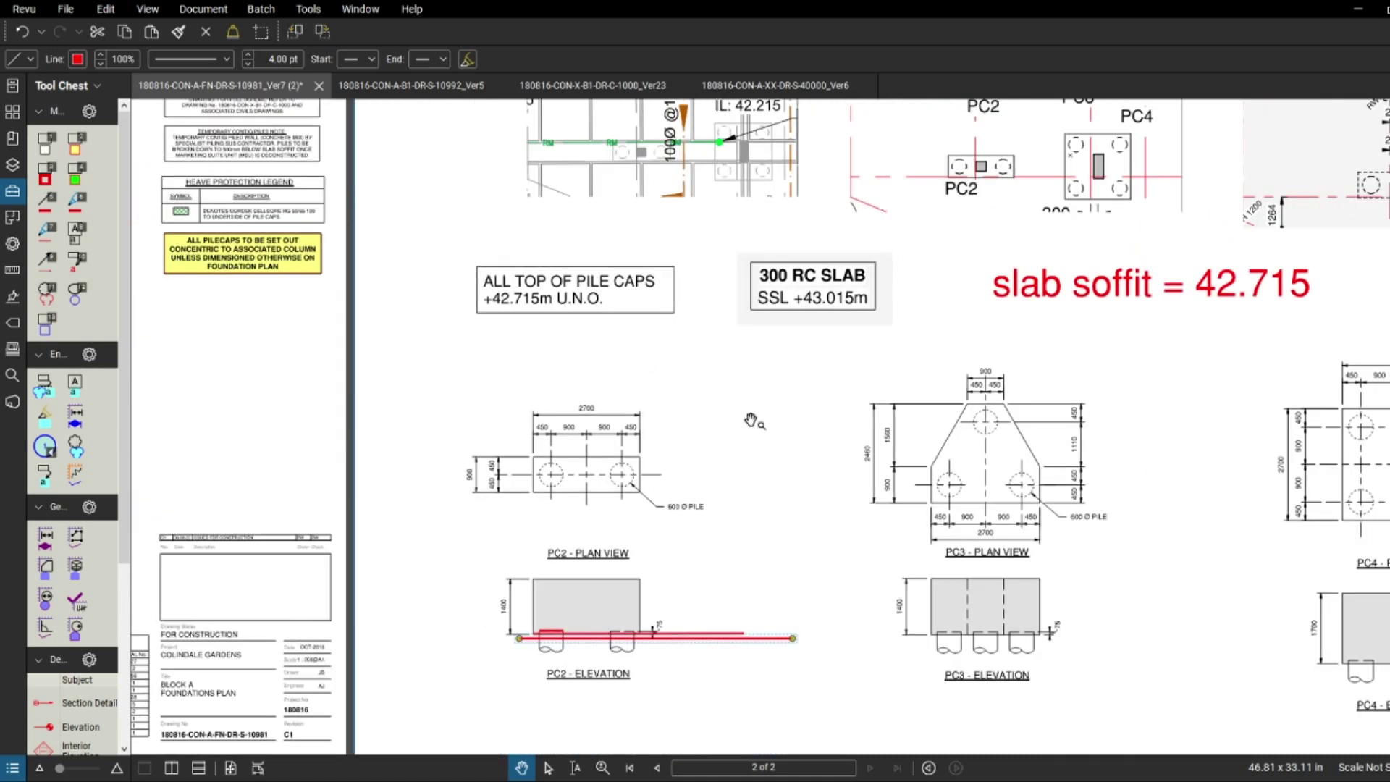
left_click_drag(807, 459, 474, 440)
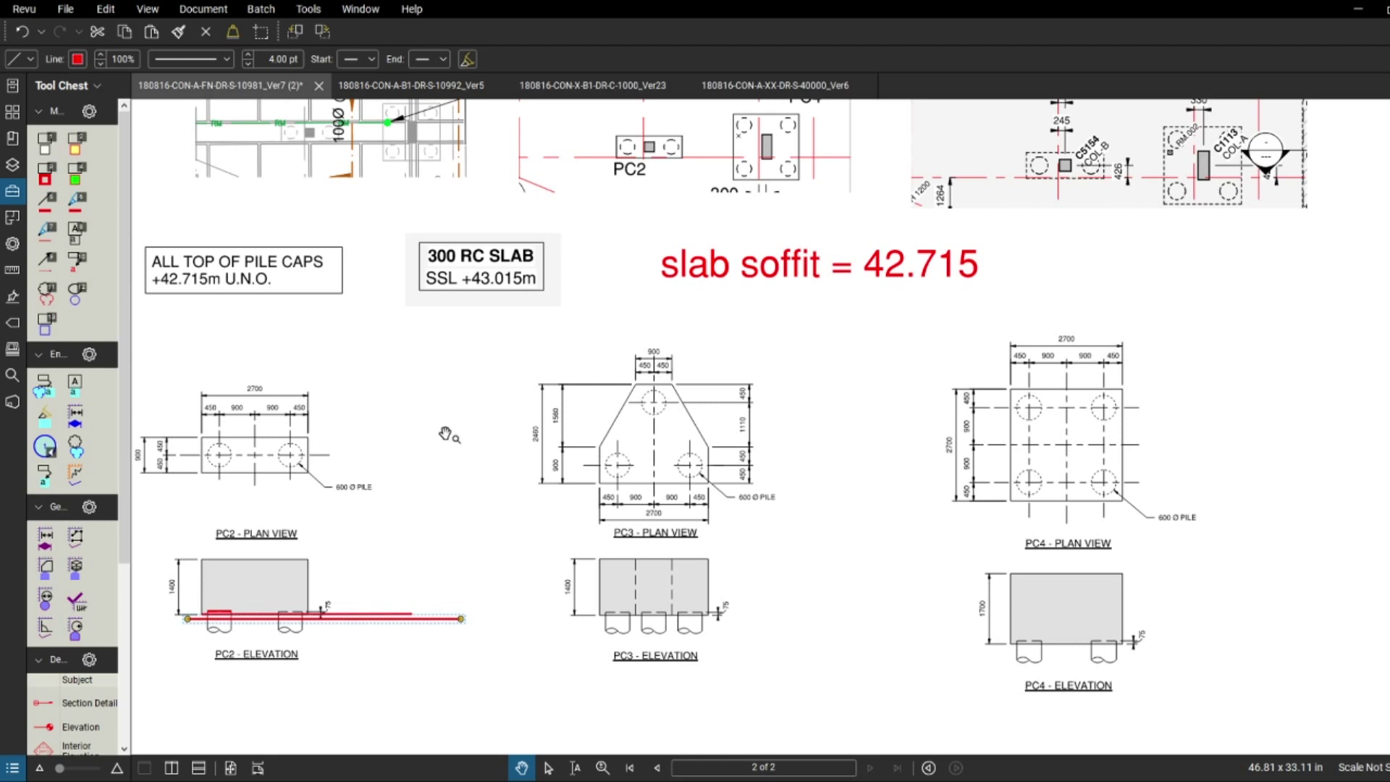
scroll(467, 436, "down", 1)
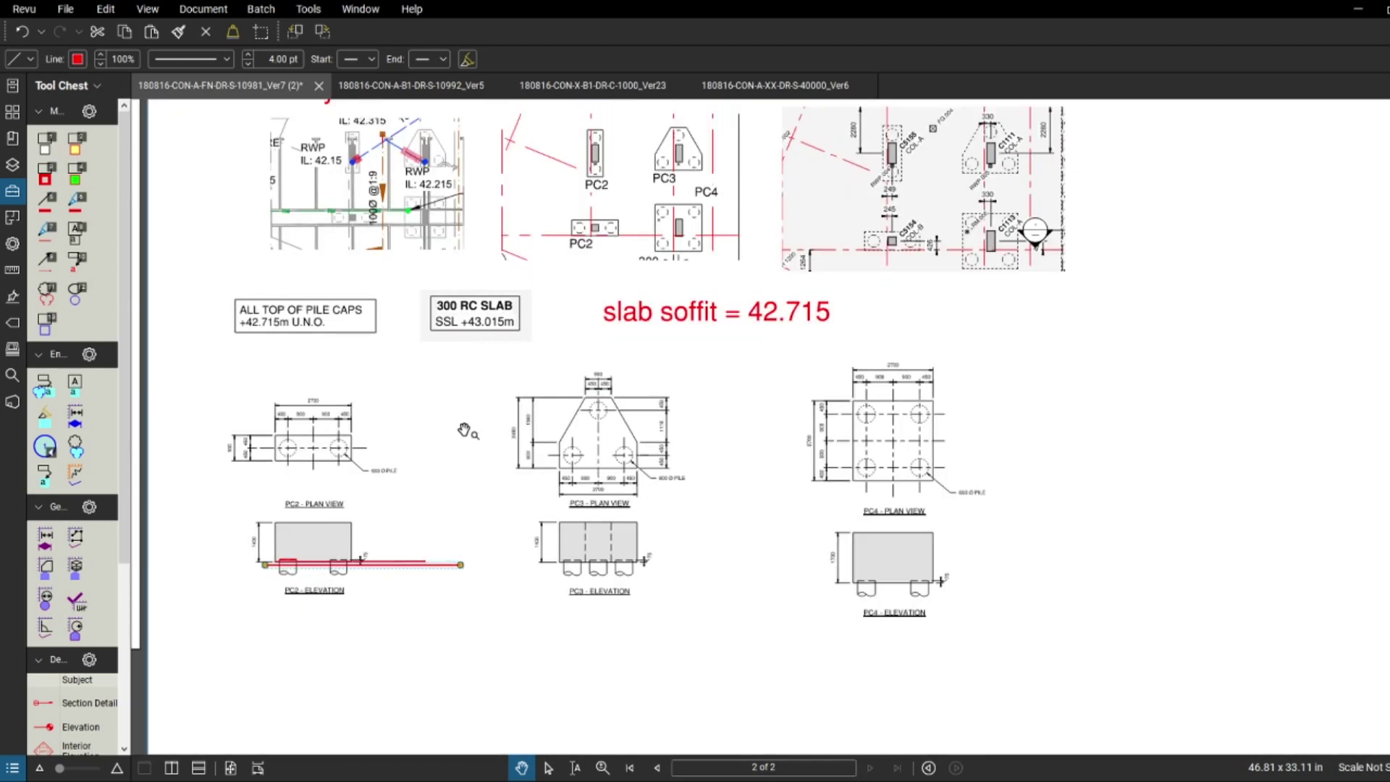
scroll(484, 409, "down", 1)
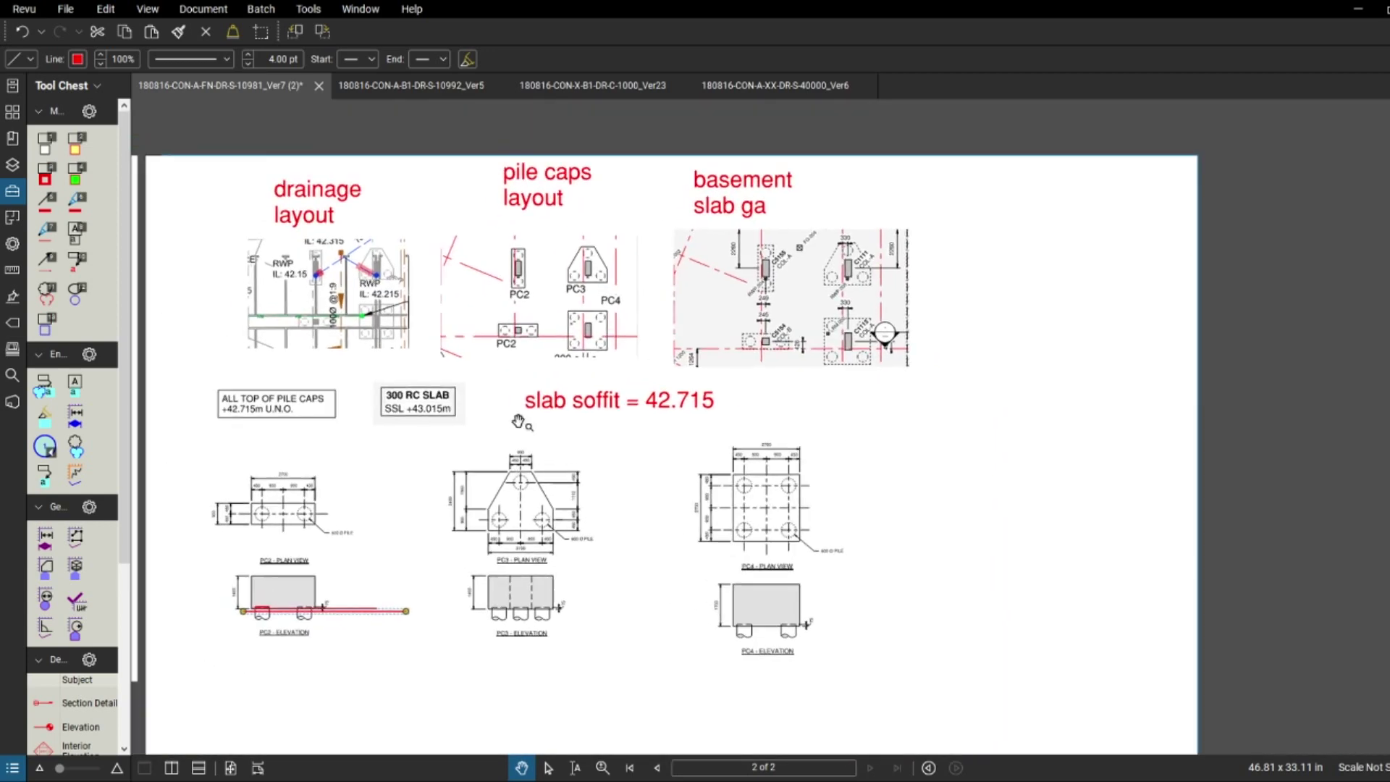